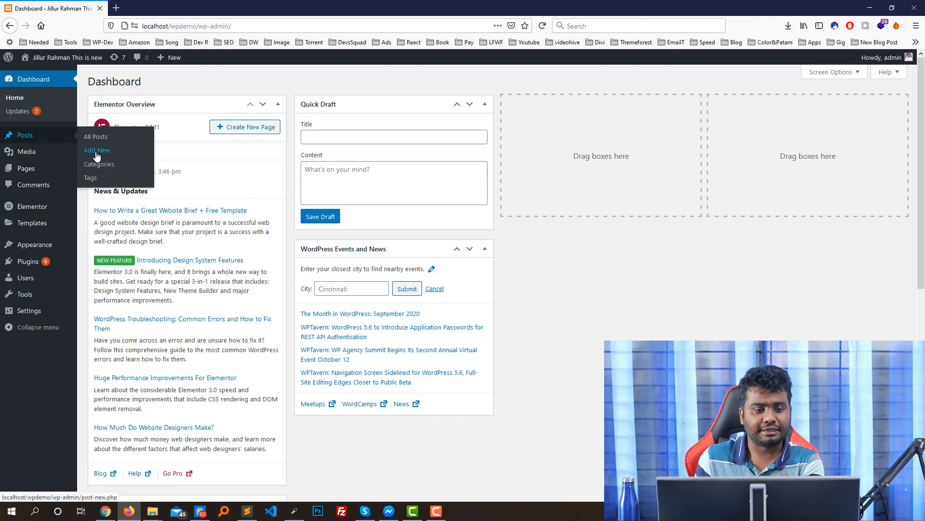
Step: Open the editor for adding a new page in a separate browser tab and switch to it
mouse_move(25, 170)
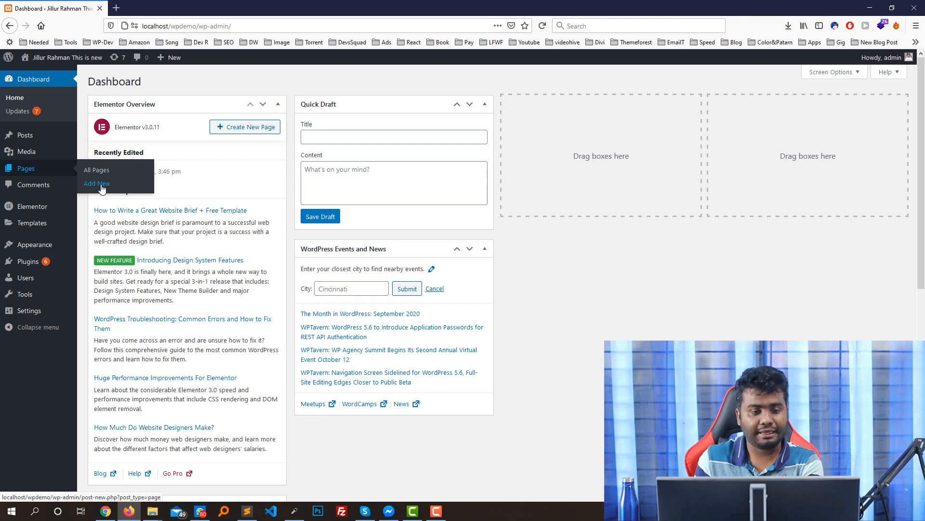
right_click(102, 188)
click(121, 192)
click(151, 5)
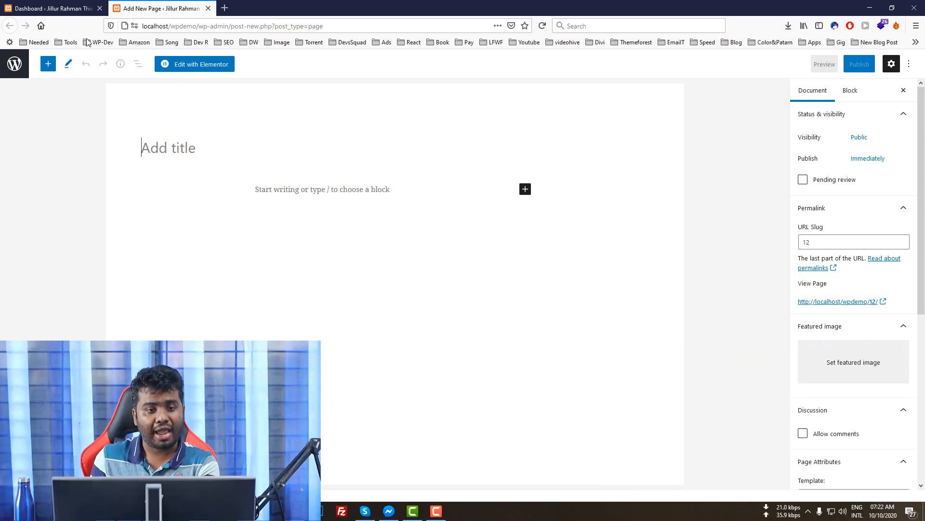
click(72, 8)
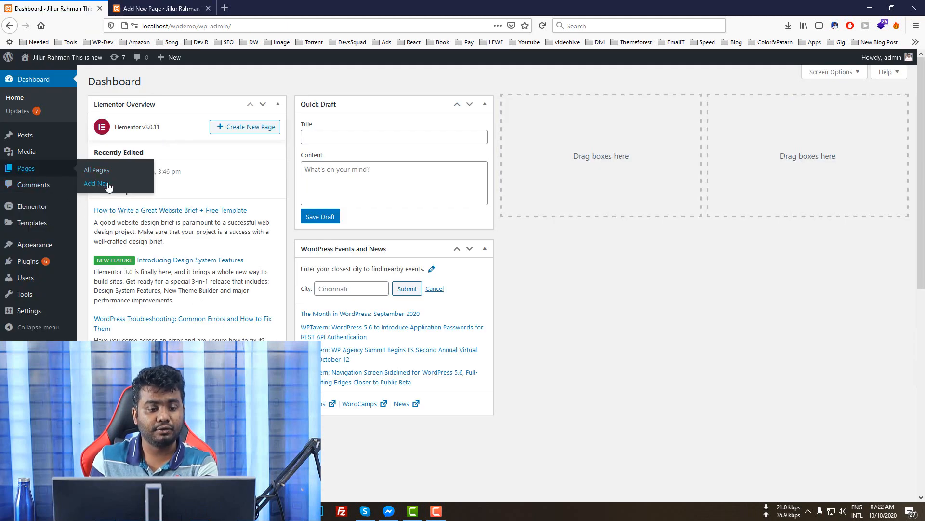
click(159, 9)
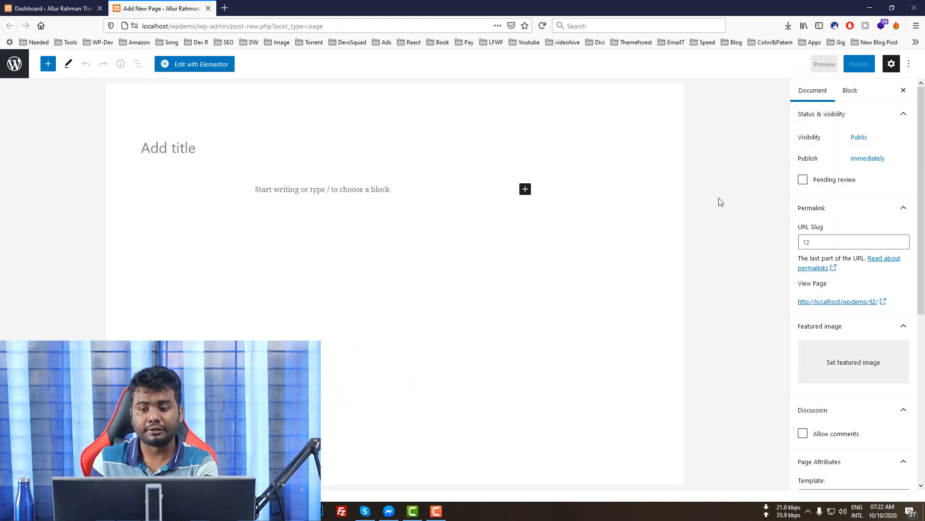
Step: In the page's Astra settings, choose the Full Width / Stretched content layout and No Sidebar, and disable the title
scroll(899, 266, down, 5)
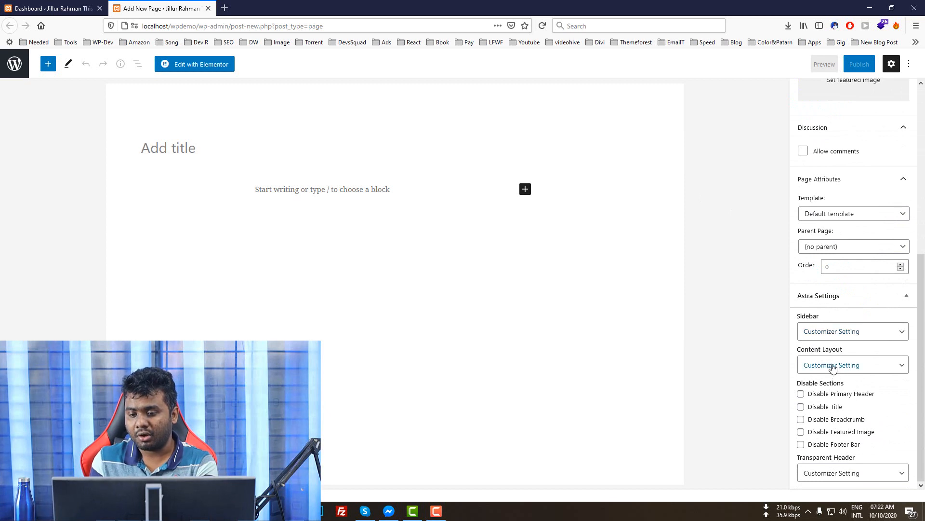
click(841, 365)
click(839, 435)
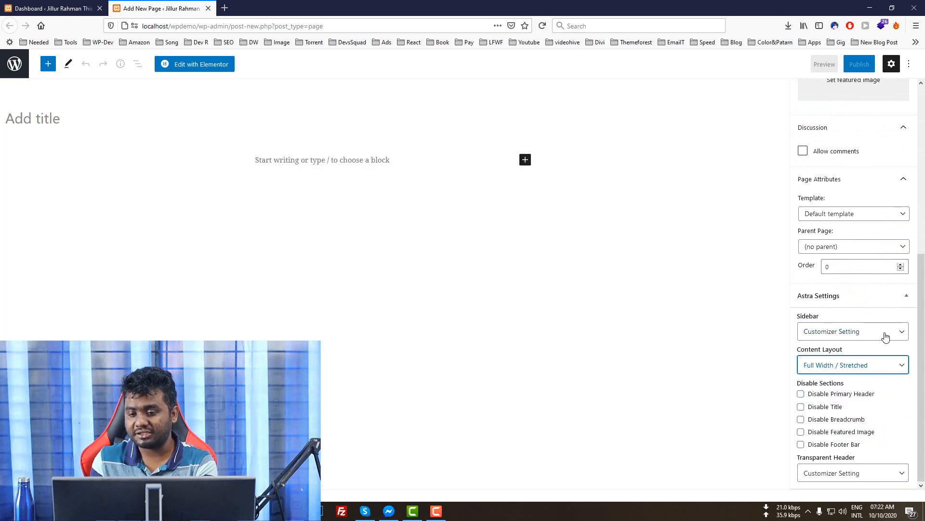
click(841, 334)
click(832, 388)
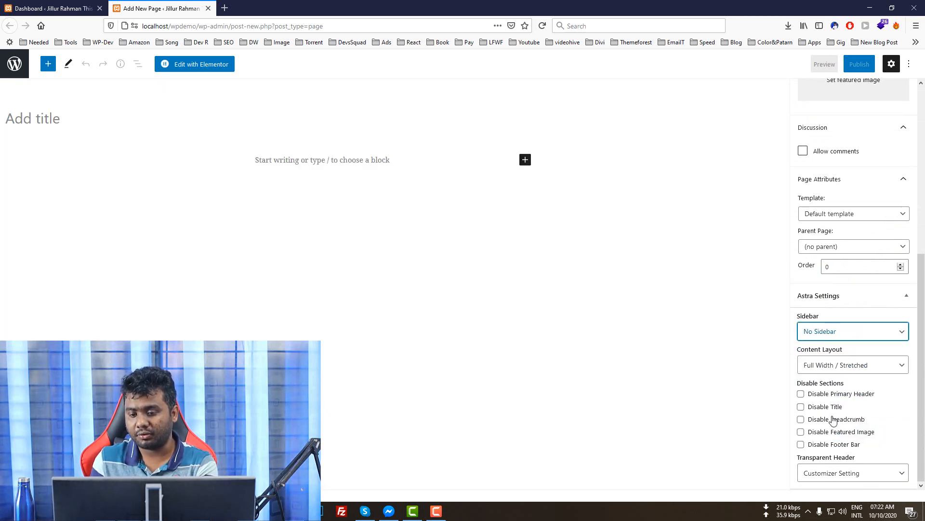
click(802, 407)
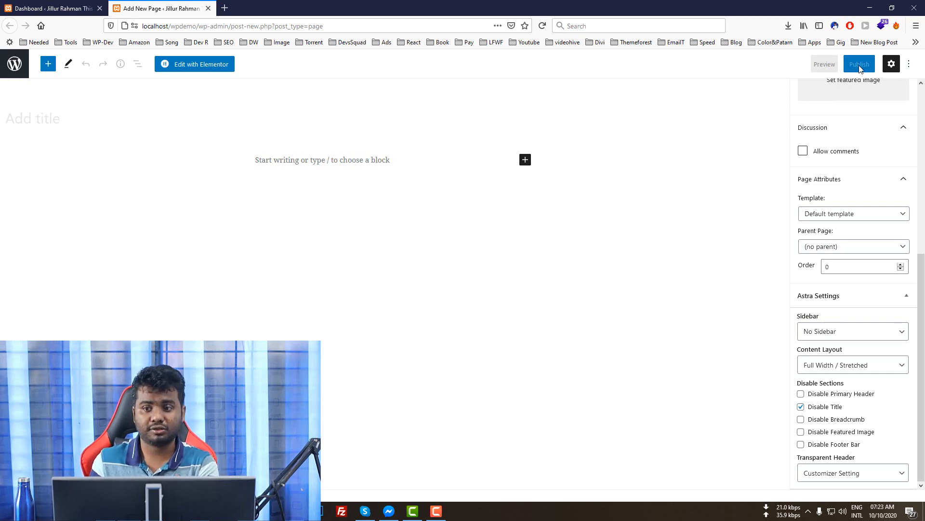
Step: Title the page "Day 41, Part 2" and open it for editing in Elementor
click(405, 129)
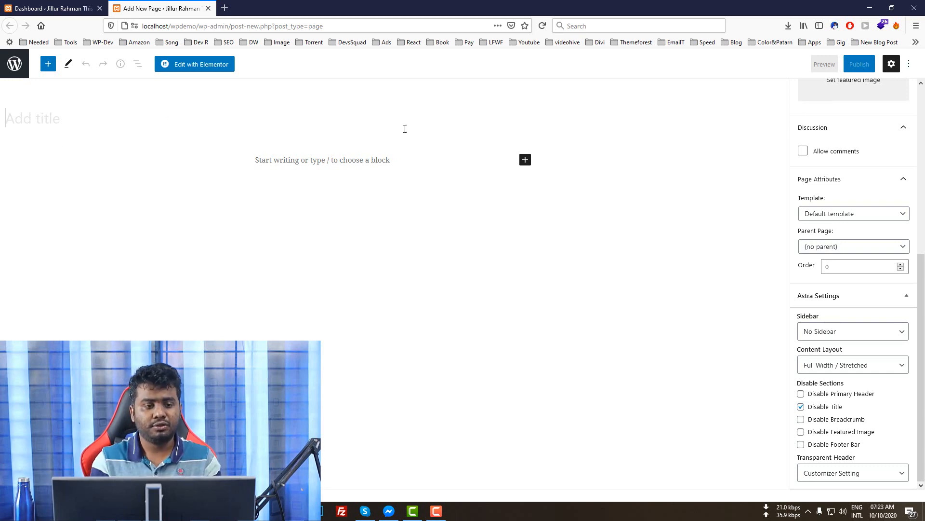
text(Day )
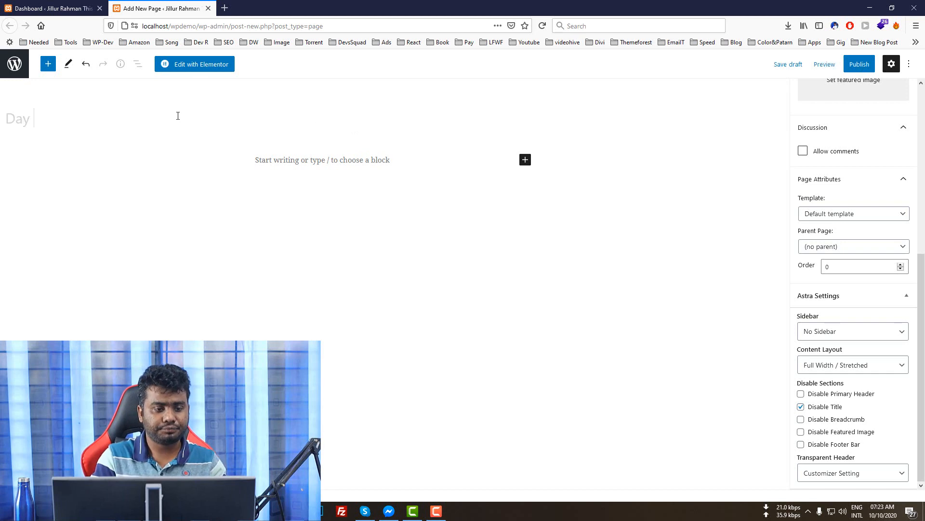
text(41, part 2)
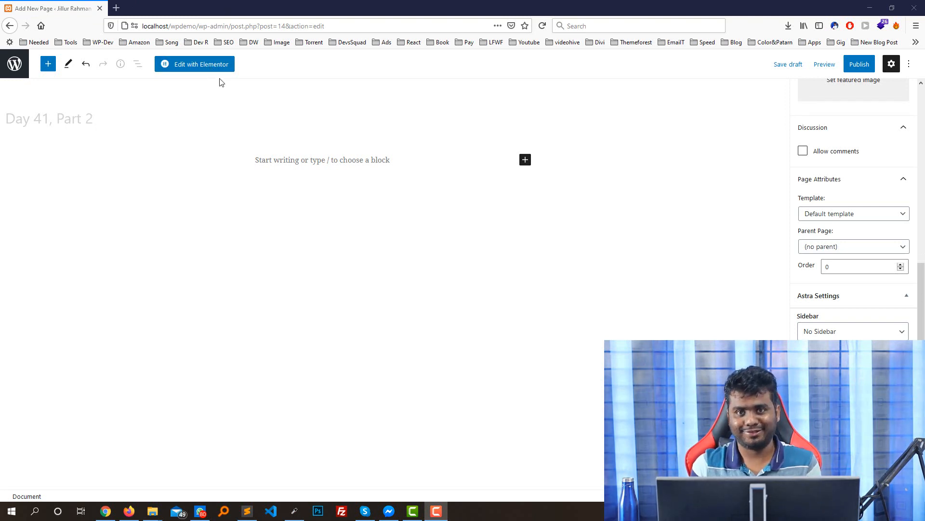
click(202, 63)
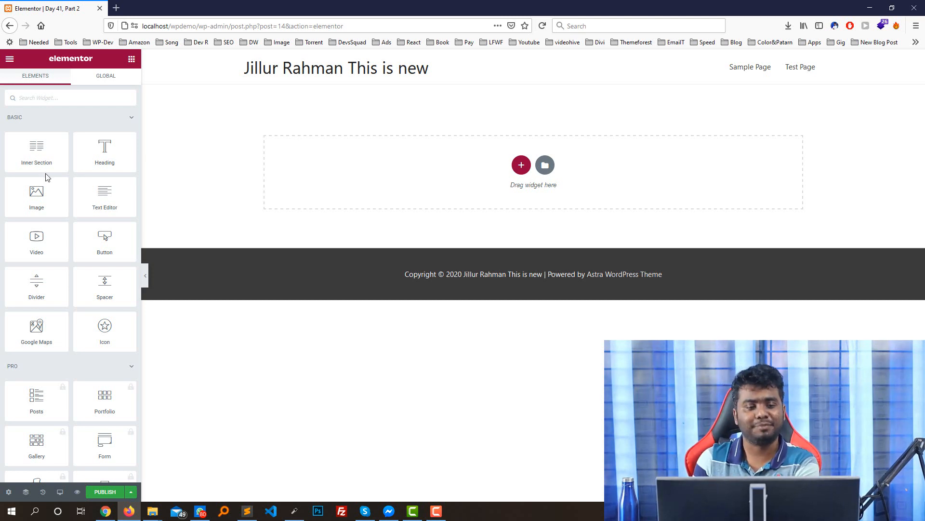
scroll(93, 195, down, 3)
scroll(92, 191, up, 3)
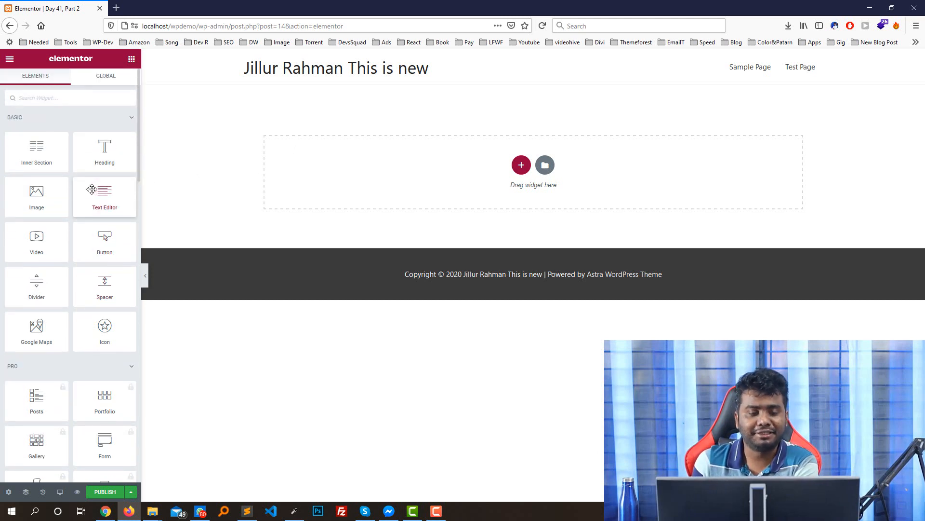
click(521, 165)
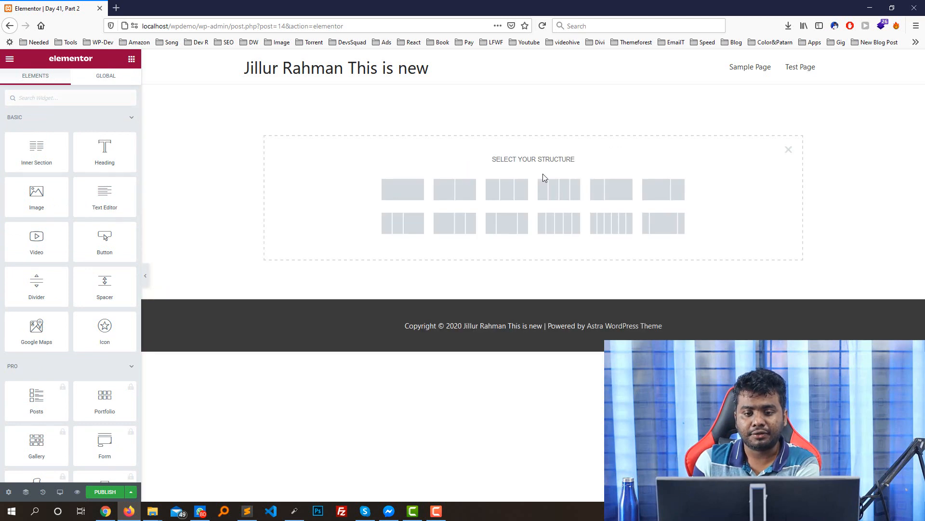
click(789, 150)
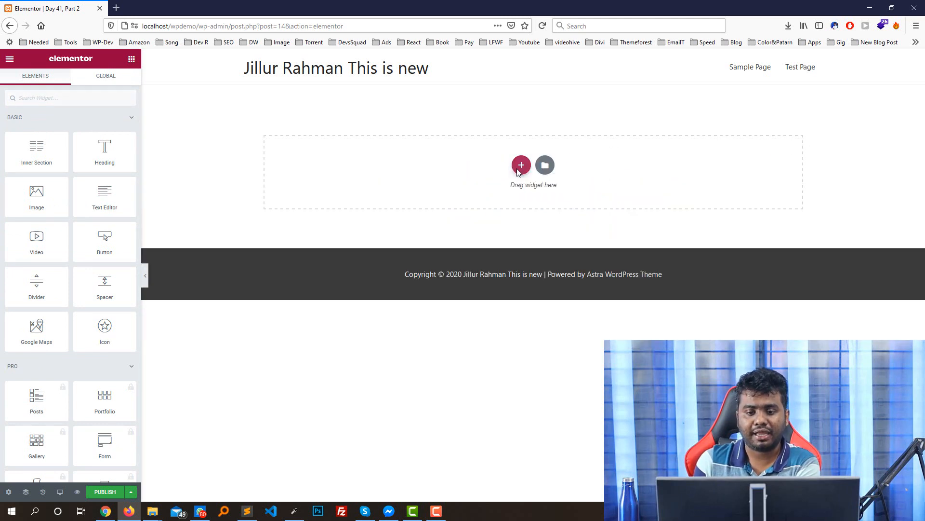
Step: Add a single-column section to the page and a section with two equal columns below it
click(518, 169)
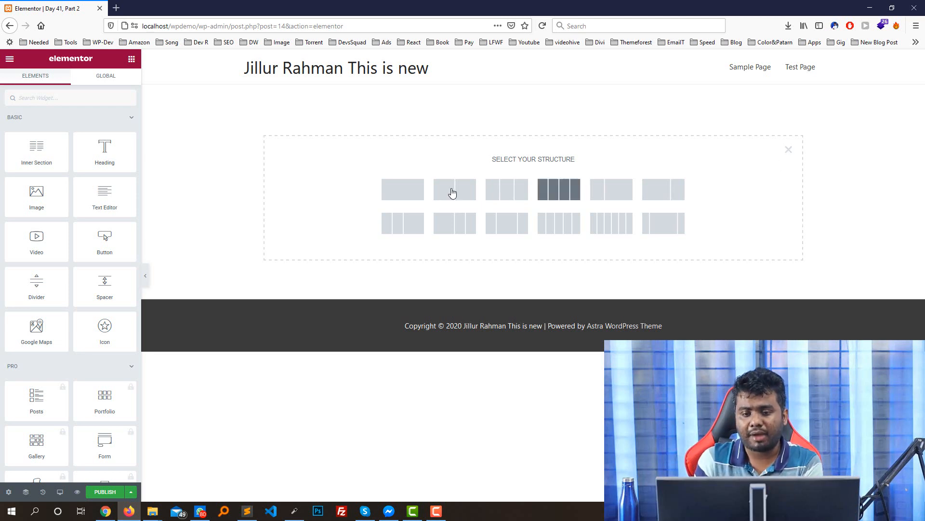
click(421, 193)
click(521, 176)
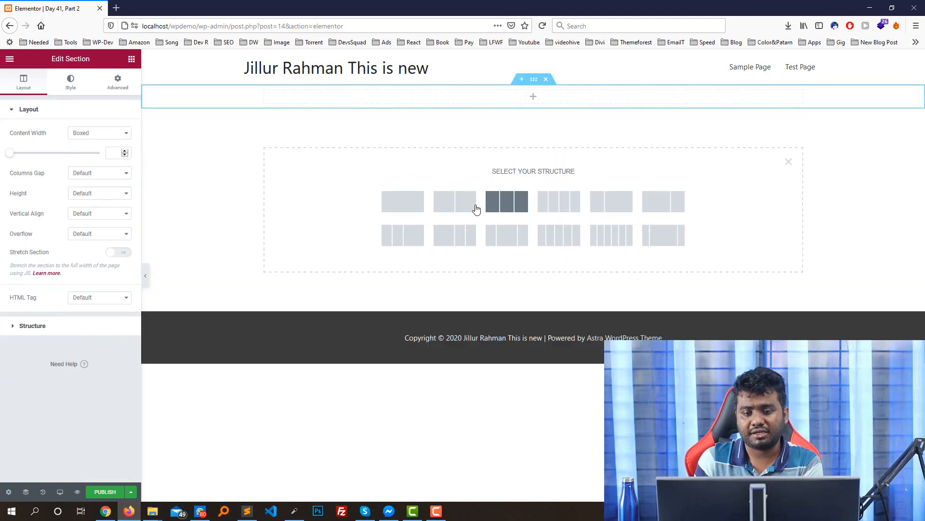
click(470, 211)
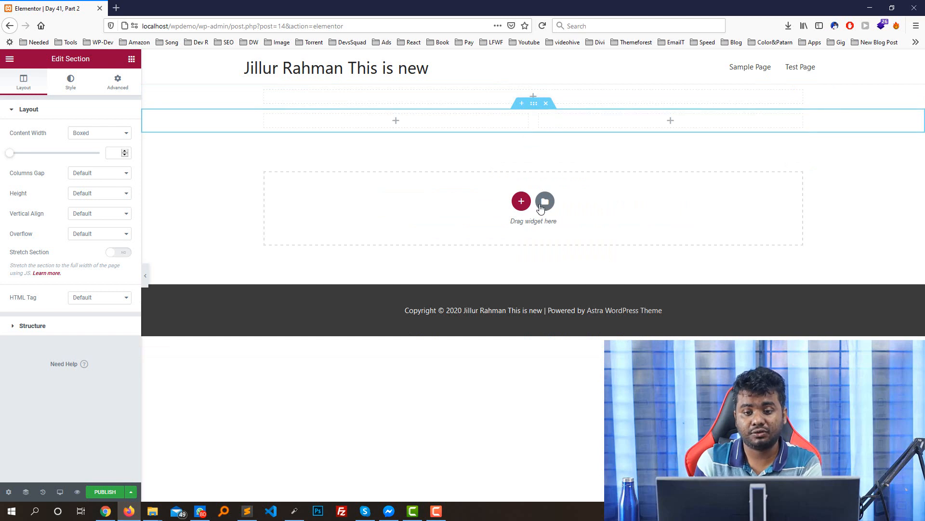
click(524, 202)
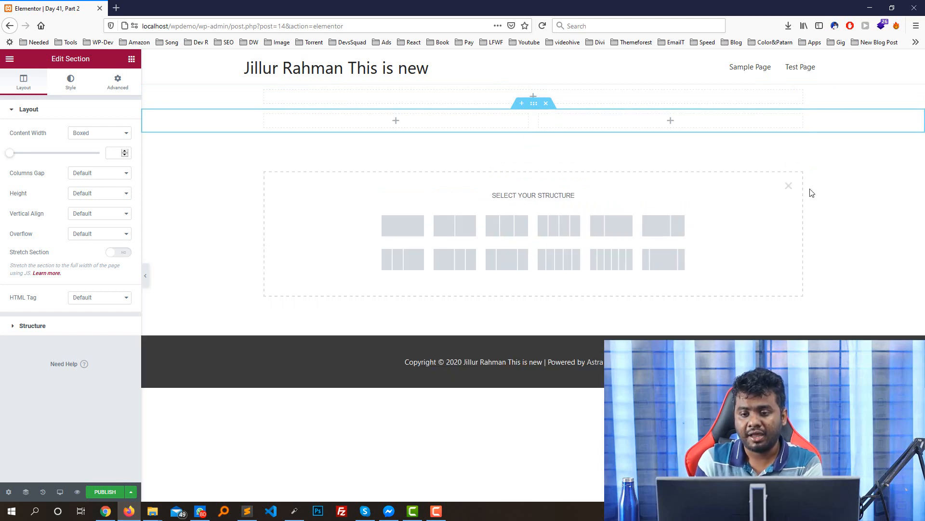
click(791, 189)
right_click(503, 126)
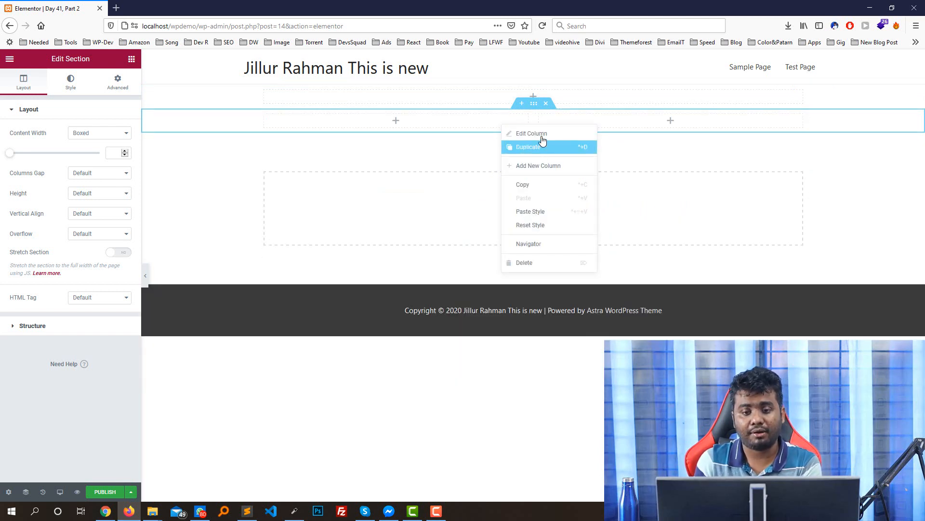
click(481, 166)
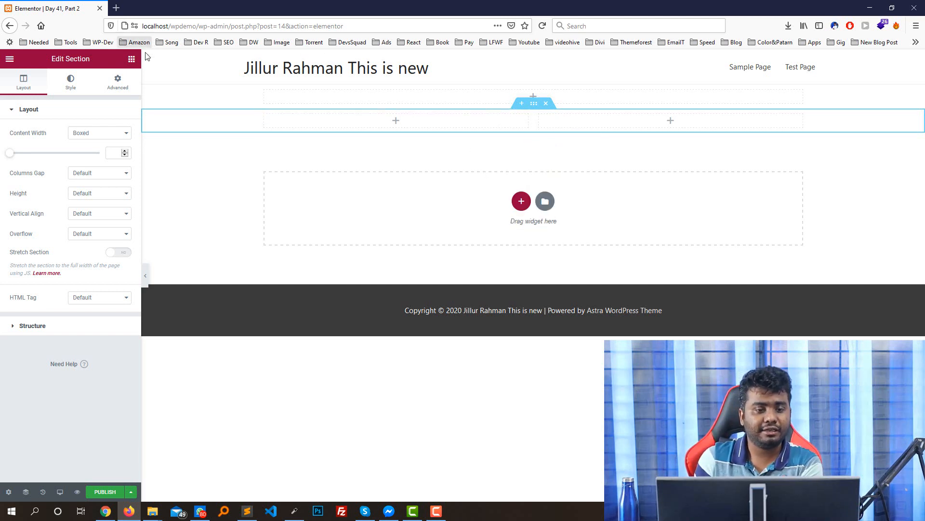
click(133, 59)
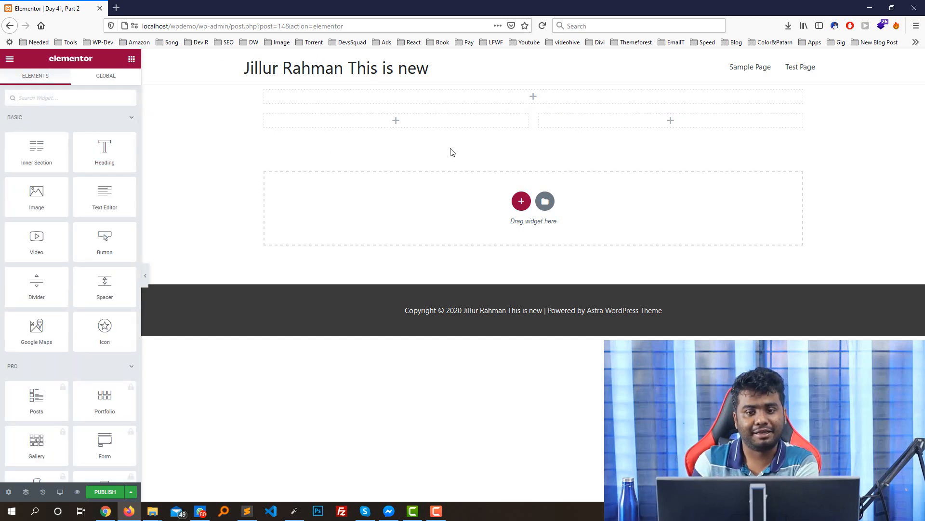
Step: Add another single-column section below the two-column one and place an Inner Section widget in it
click(521, 201)
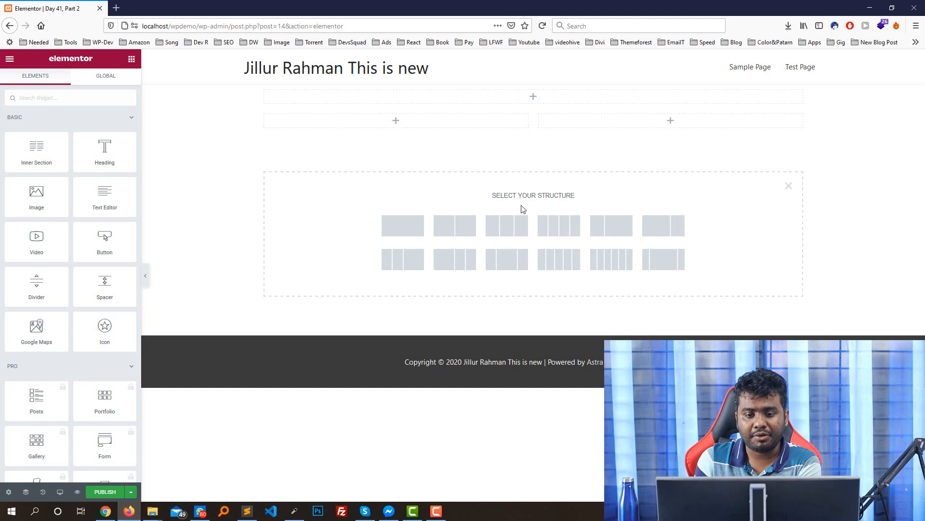
click(403, 225)
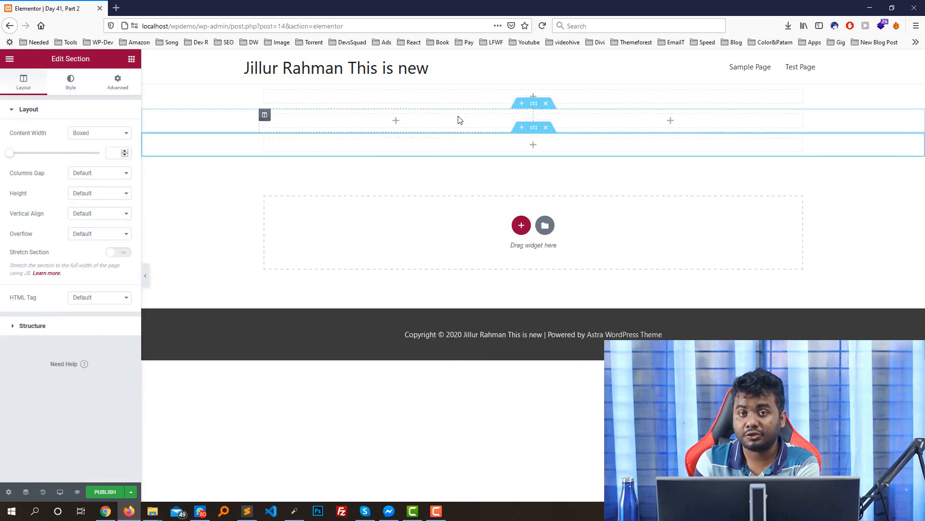
click(131, 59)
drag(29, 140, 503, 143)
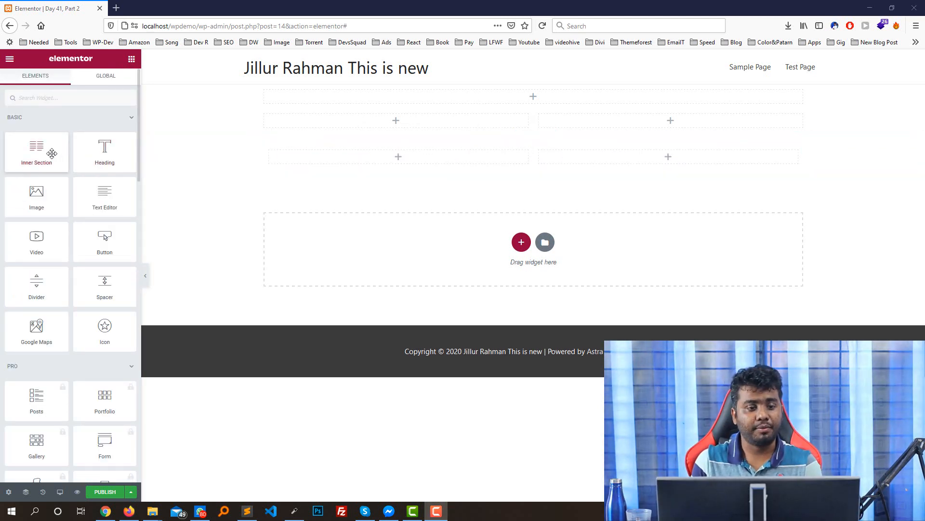
Step: Try to nest a second Inner Section inside the first column of the existing inner section
drag(51, 151, 432, 160)
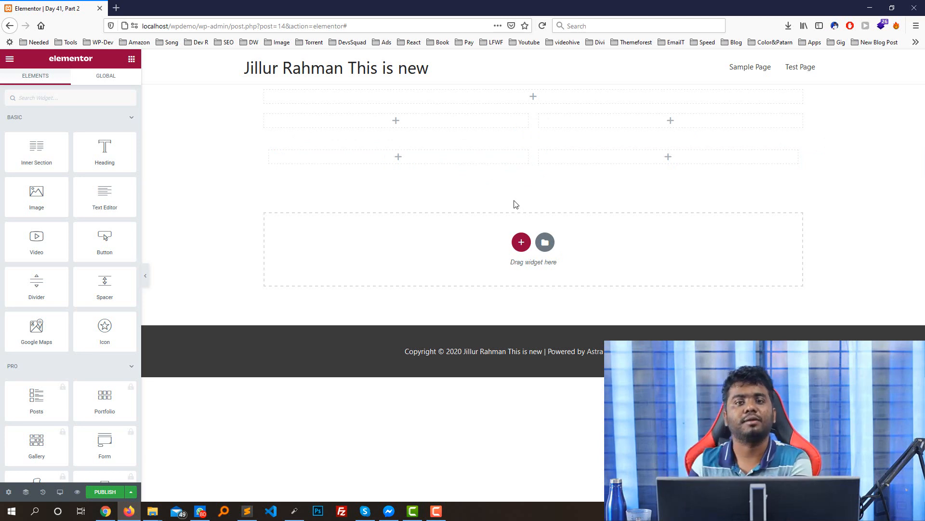
Step: Add a section with three equal columns below the others and place an Inner Section widget in its first column
click(521, 242)
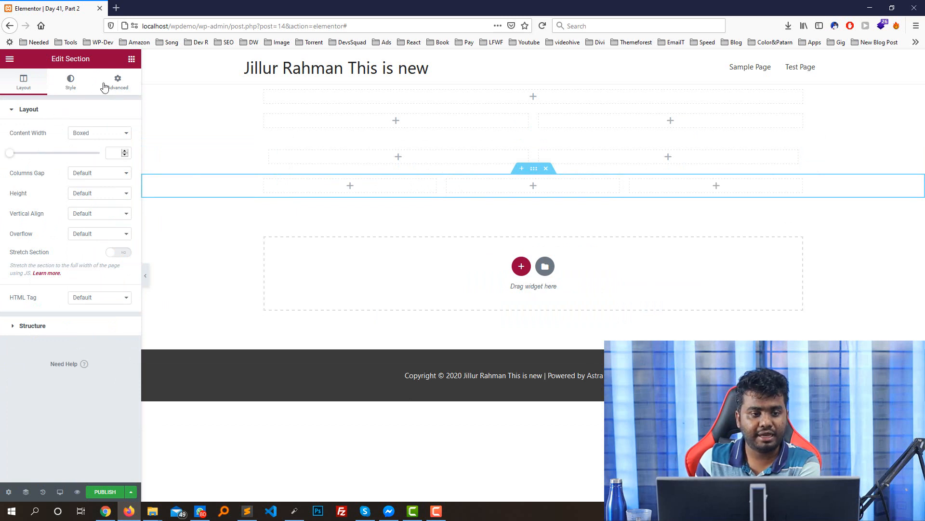
click(131, 59)
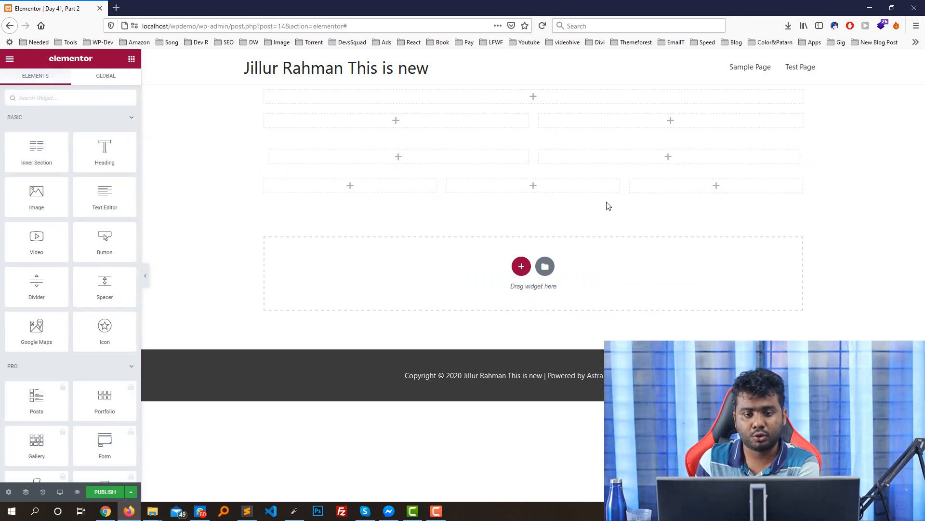
drag(36, 149, 371, 184)
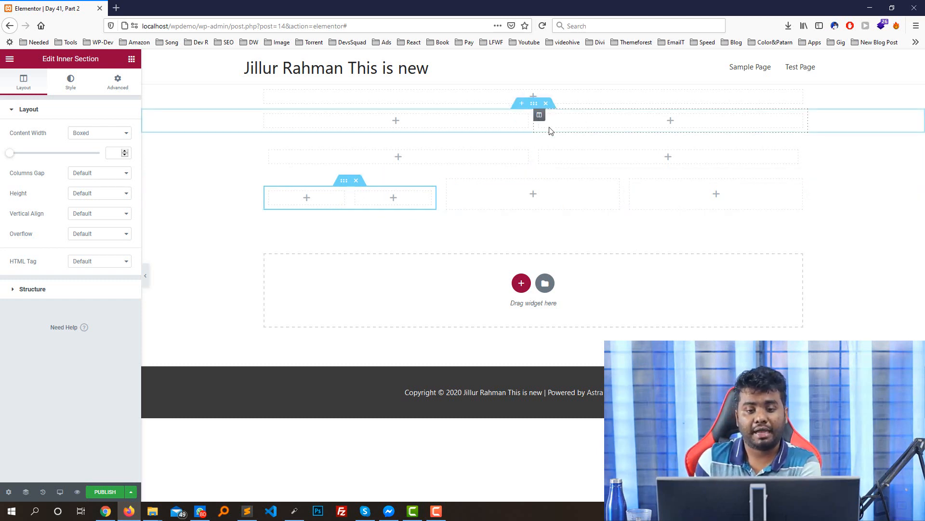
Step: Open the settings of the first inner column in the third section and examine its Layout, Style and Advanced options
right_click(423, 158)
click(464, 165)
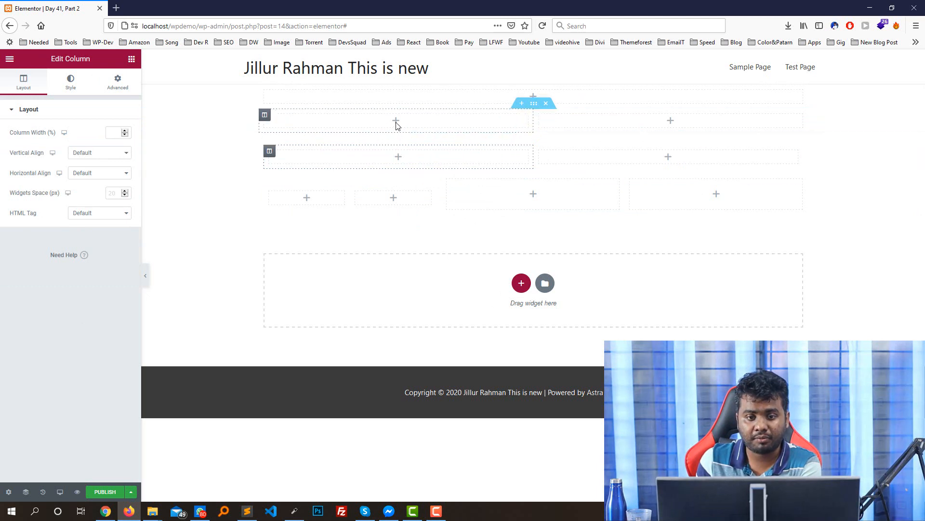
right_click(476, 159)
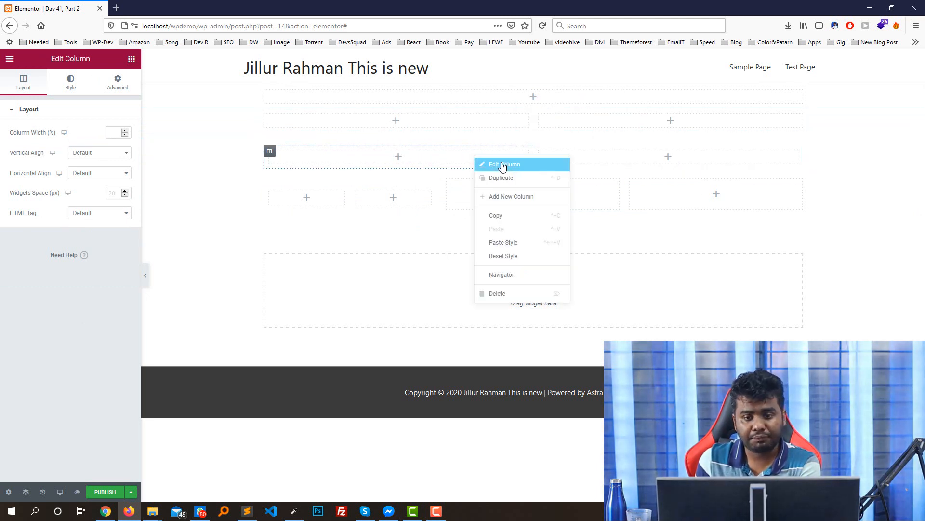
click(502, 162)
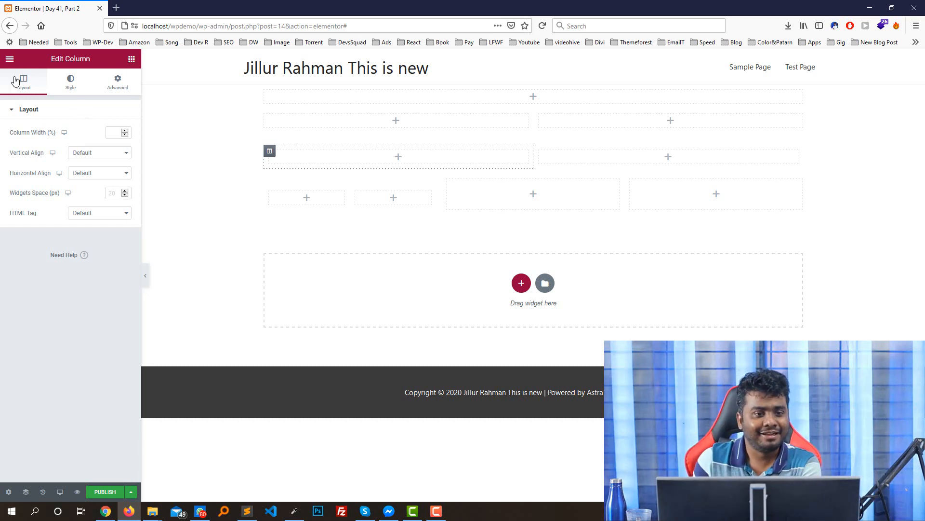
click(71, 86)
click(129, 92)
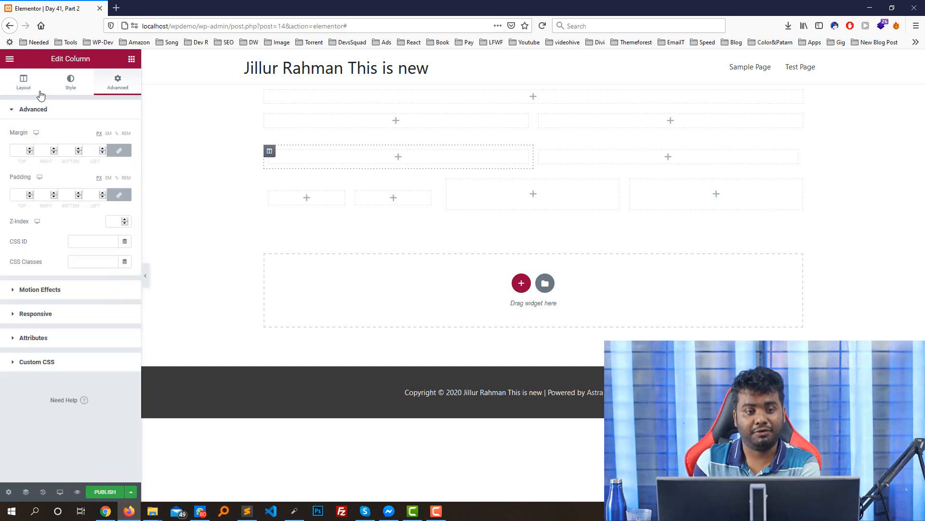
click(22, 80)
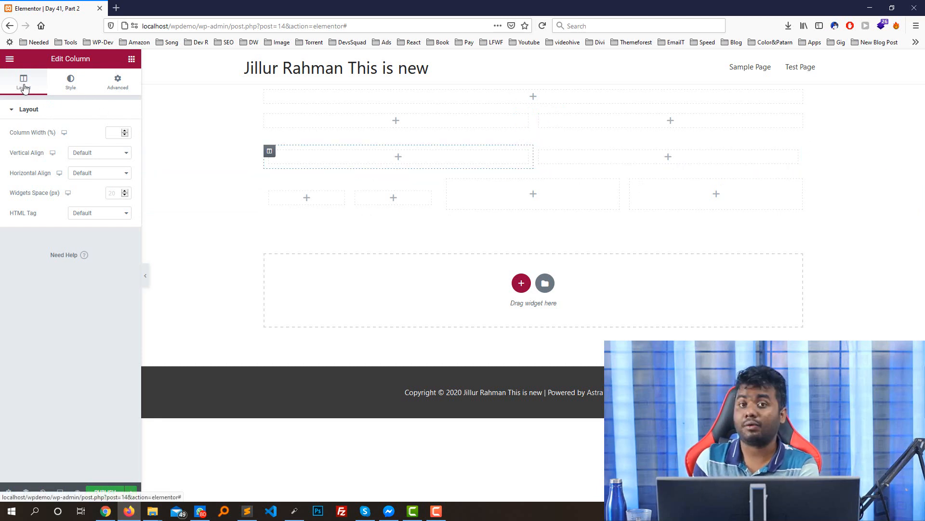
click(74, 90)
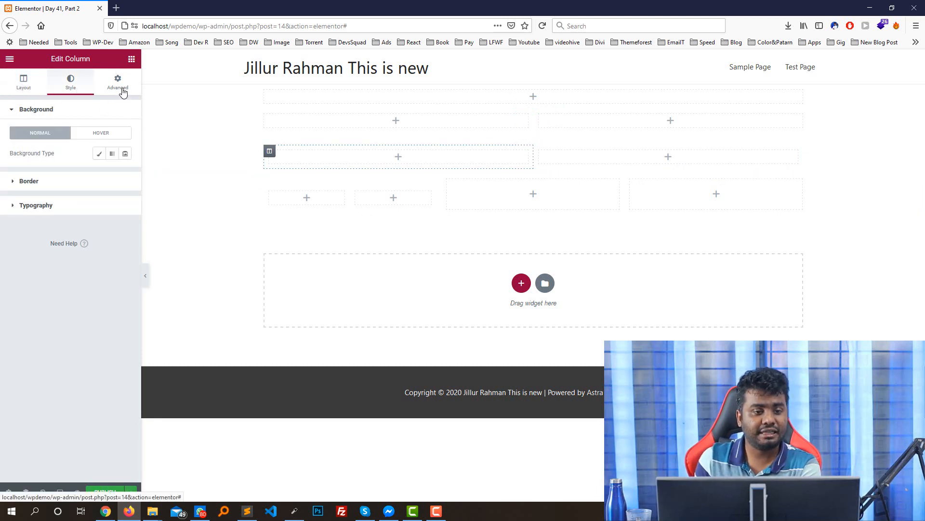
Step: Review the inner column's Advanced spacing options and return to its Layout options
click(122, 91)
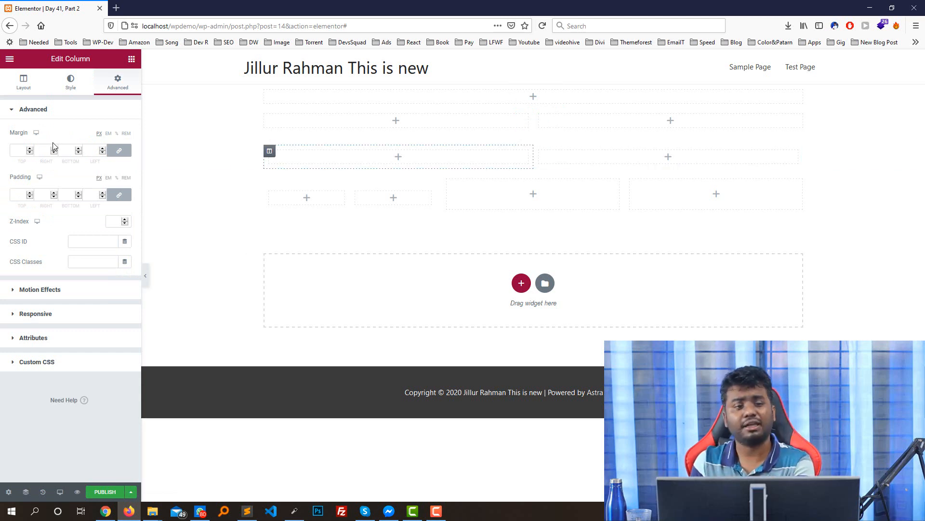
click(23, 82)
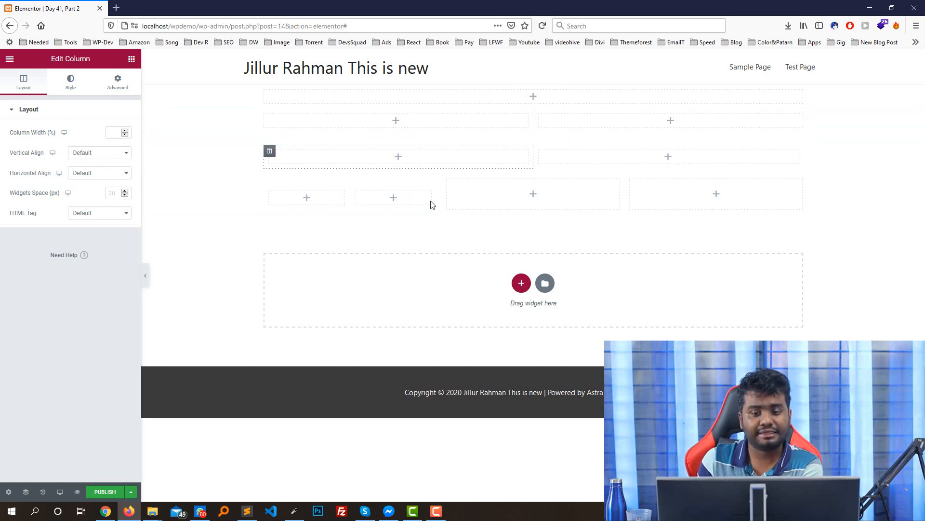
Step: Add a Heading widget in a new section below the three-column section and set its link to #
click(131, 59)
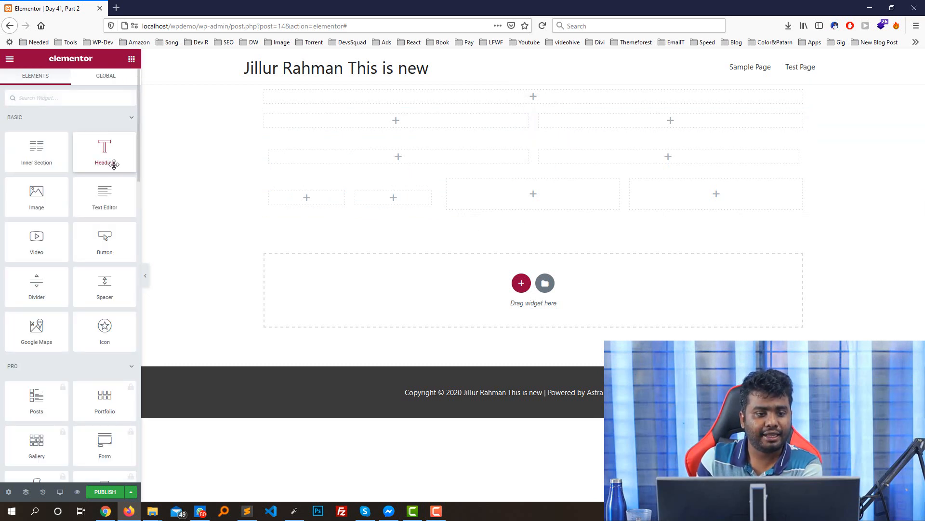
drag(113, 164, 485, 292)
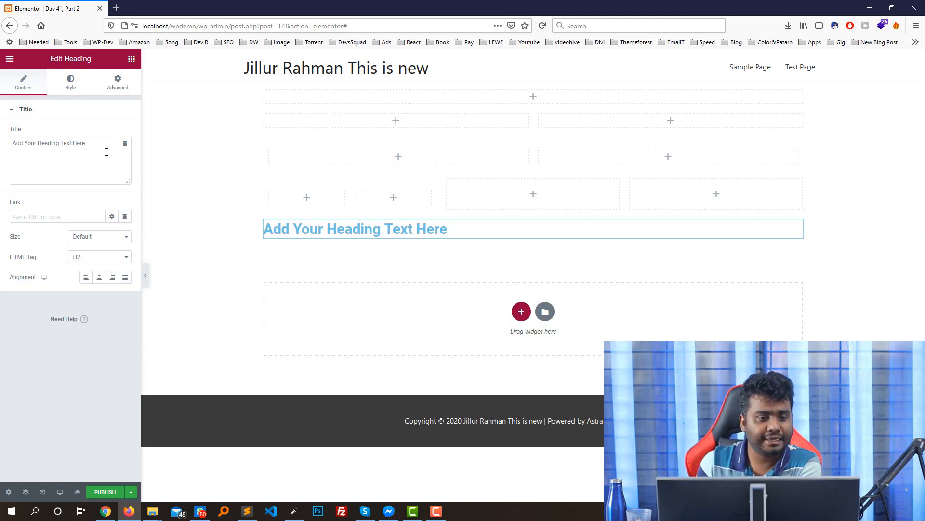
drag(116, 143, 2, 143)
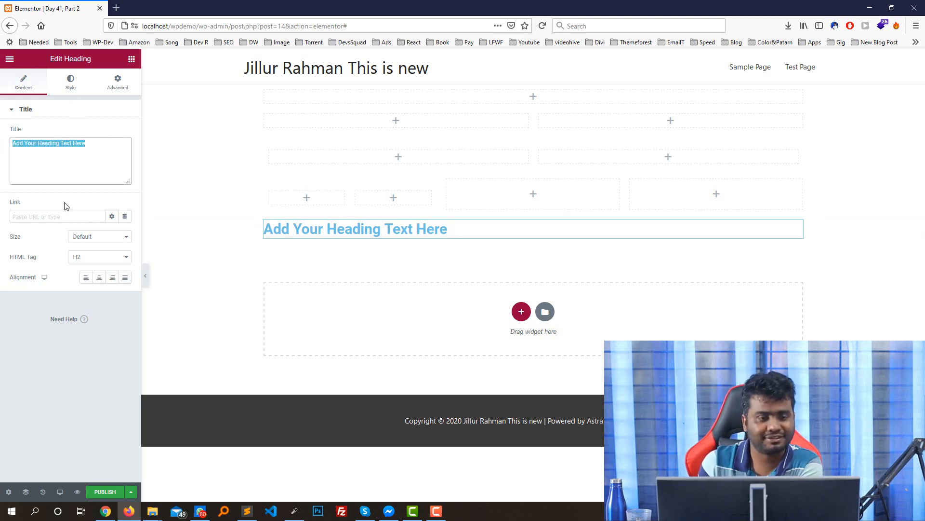
click(66, 215)
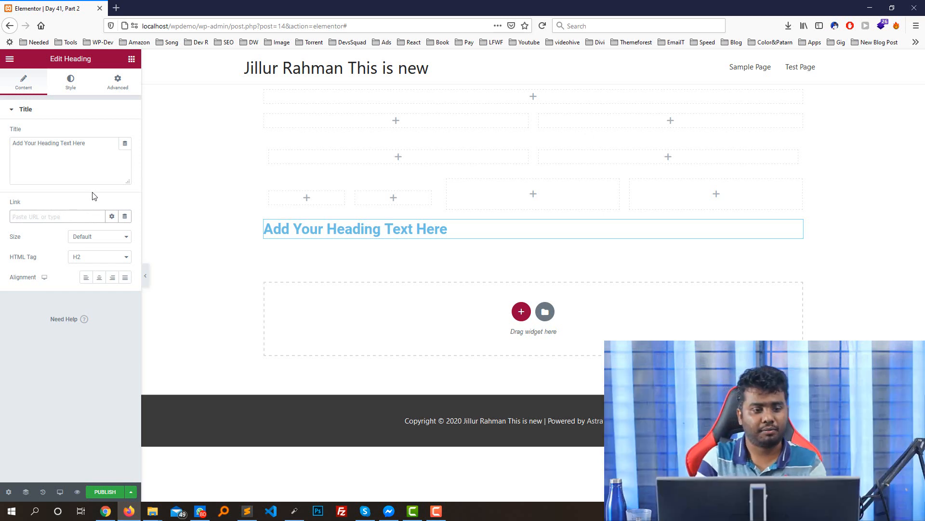
text(#)
key(BackSpace)
text(#)
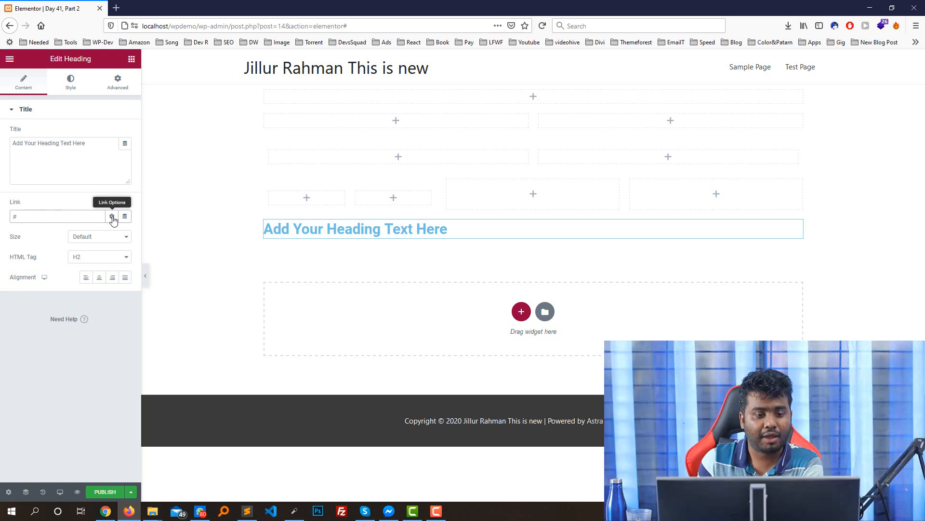
Step: Try the Open in new window and Add nofollow options of the heading's link, clear both, and check its dynamic content option
click(112, 216)
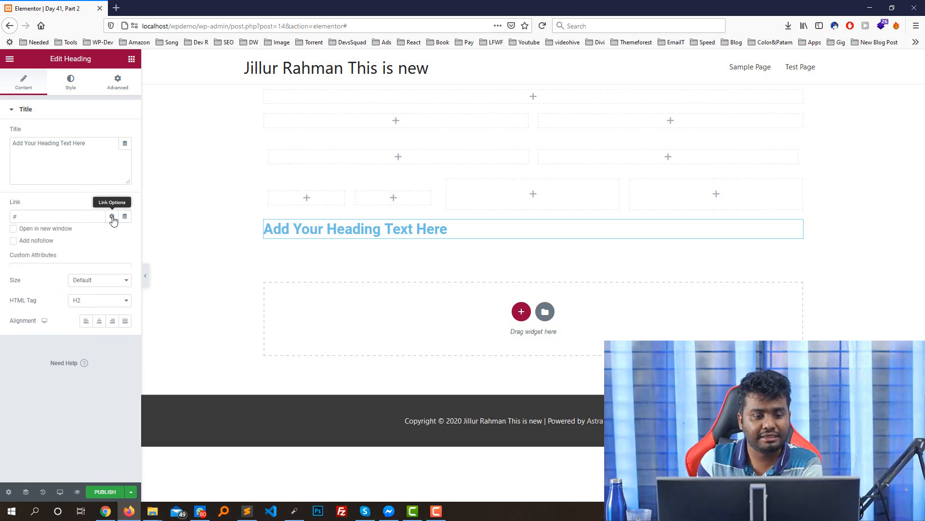
click(41, 232)
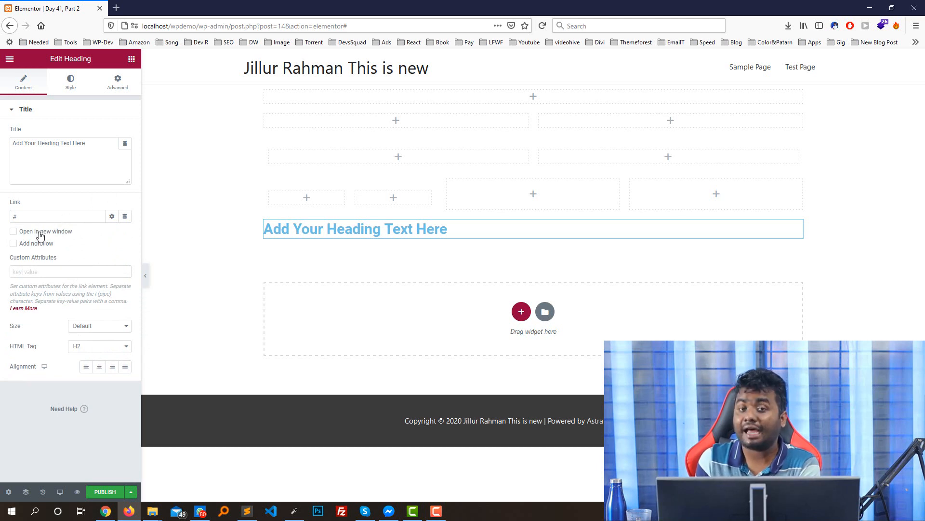
click(41, 235)
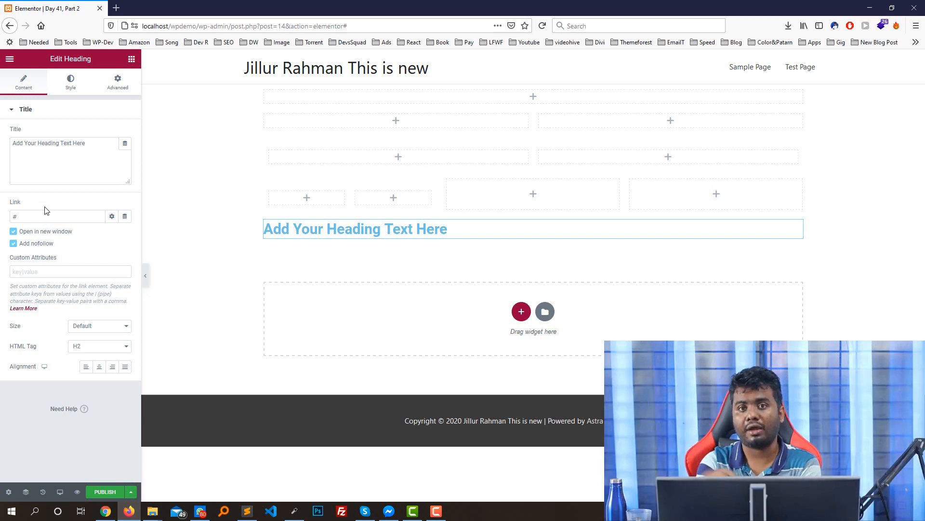
click(34, 244)
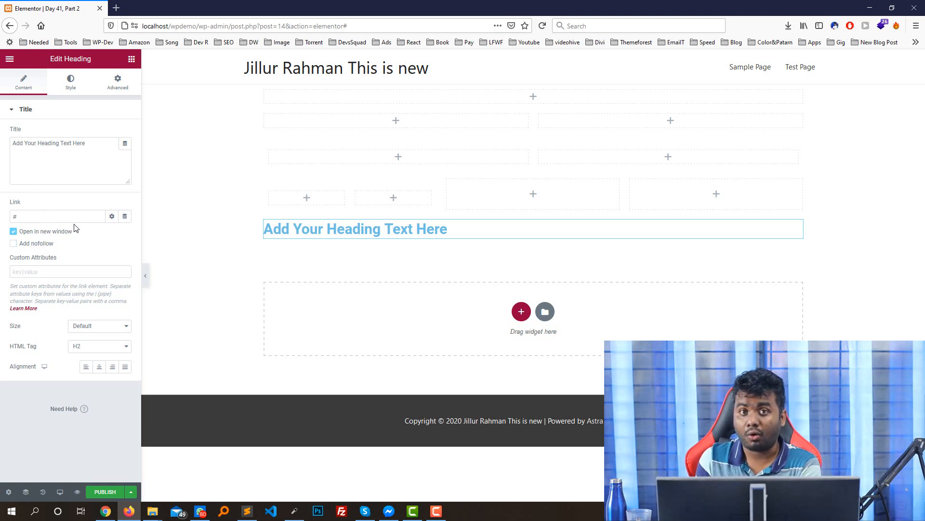
click(14, 245)
click(47, 233)
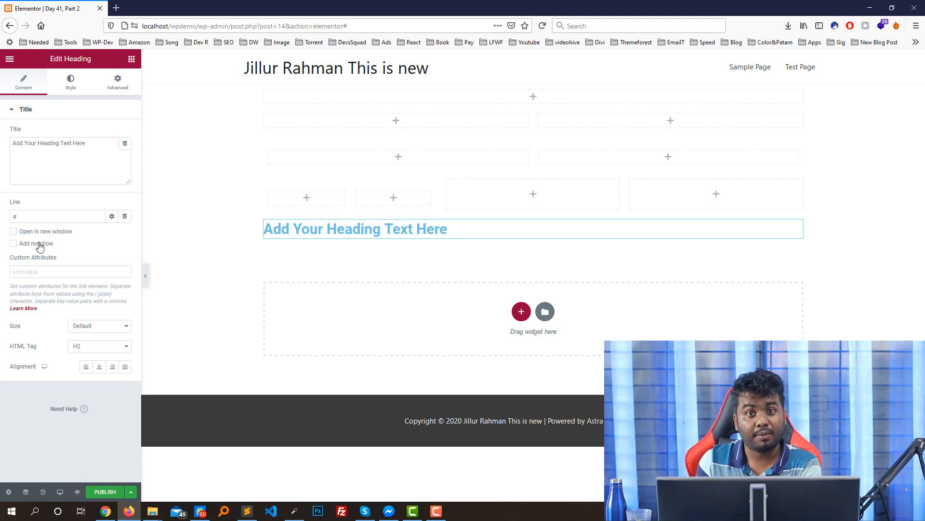
click(124, 218)
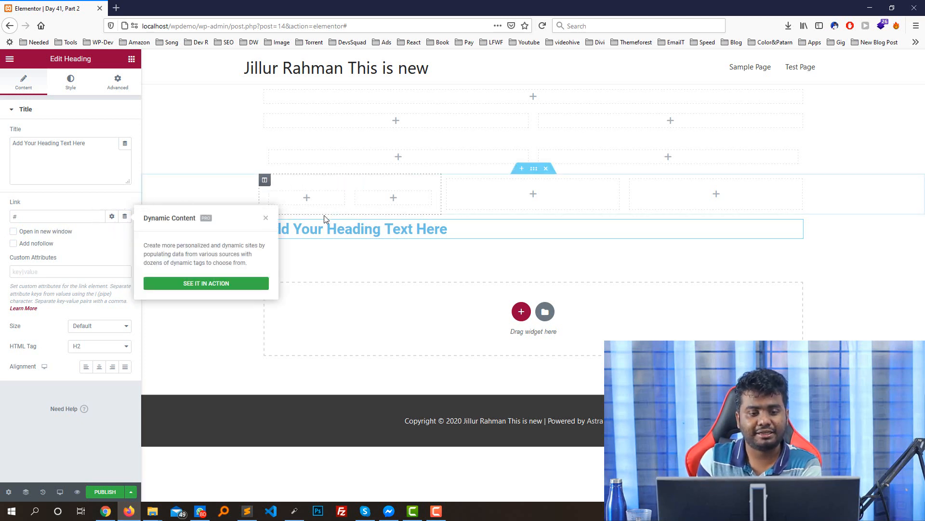
click(267, 219)
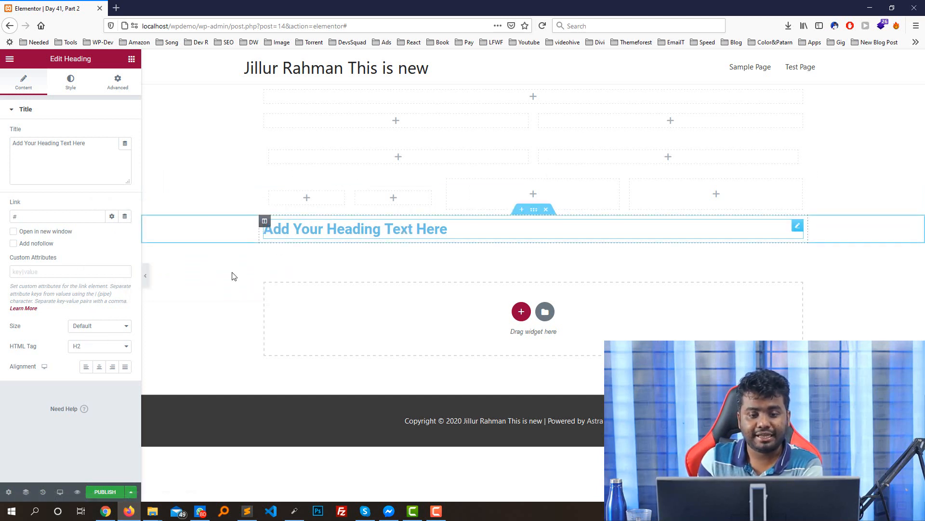
Step: Try the Small, Medium and Large sizes on the heading
click(87, 327)
click(85, 349)
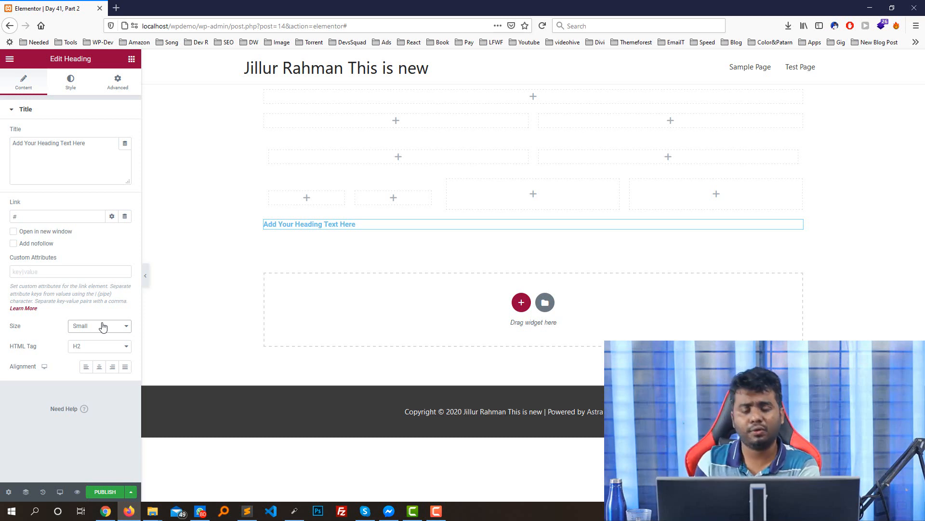
click(103, 327)
click(96, 359)
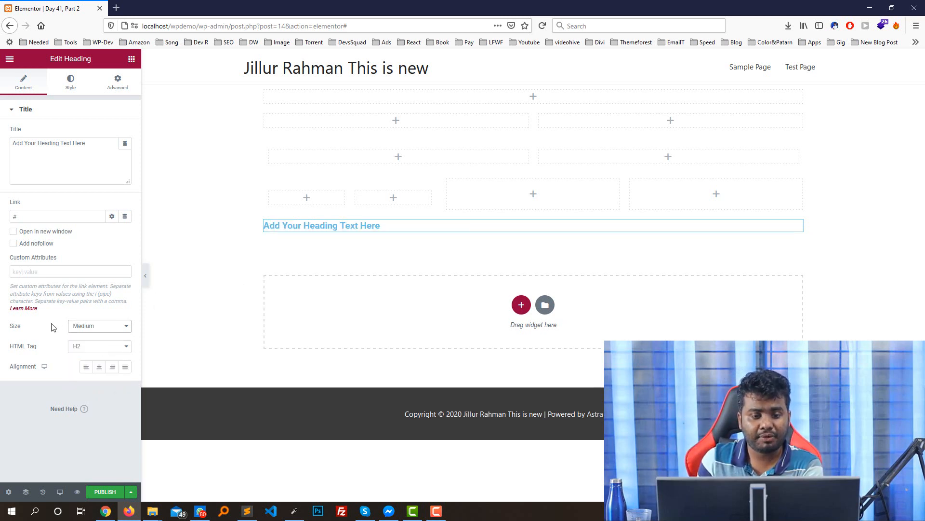
click(74, 328)
click(84, 370)
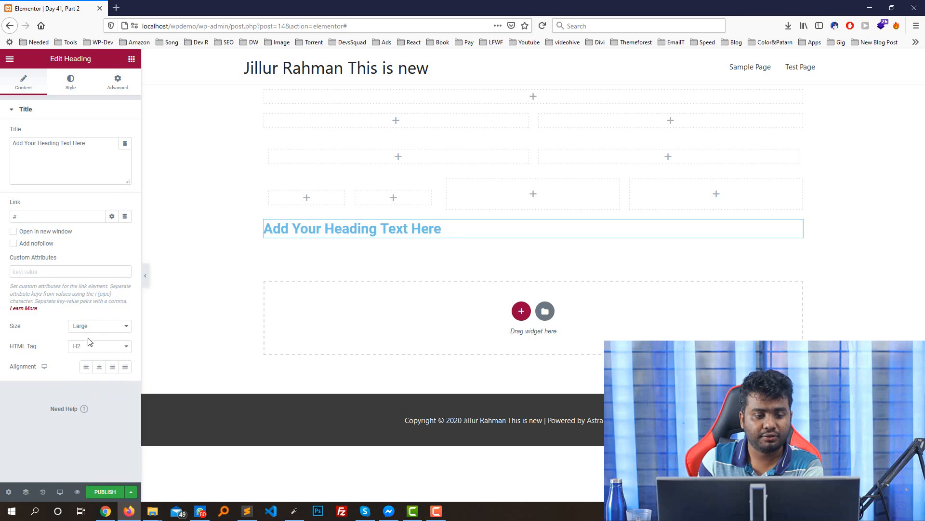
Step: Set the heading's HTML tag to p and try the XL and XXL sizes on it
click(82, 347)
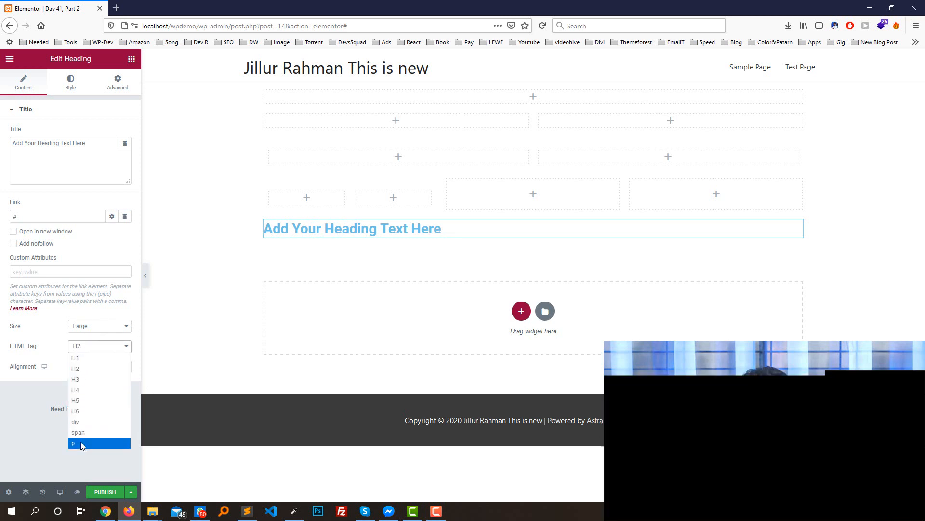
click(74, 442)
click(99, 327)
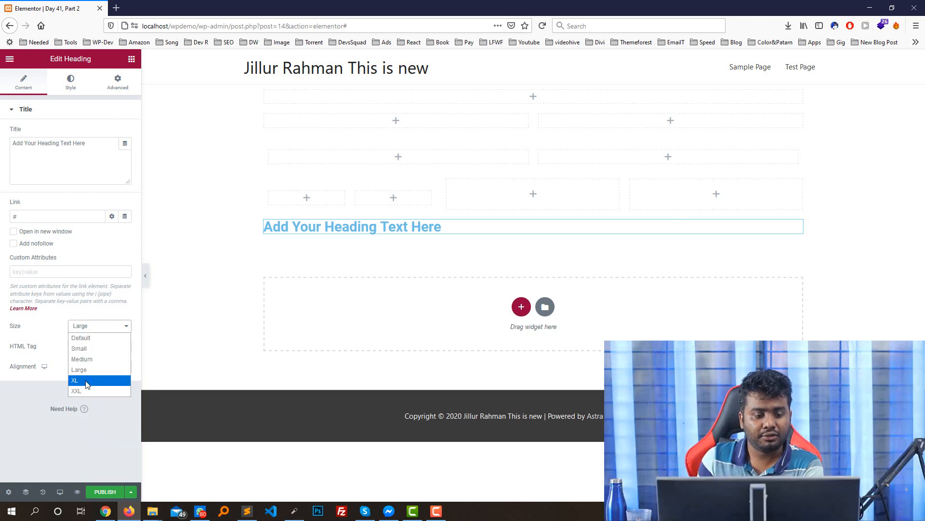
click(88, 383)
click(78, 327)
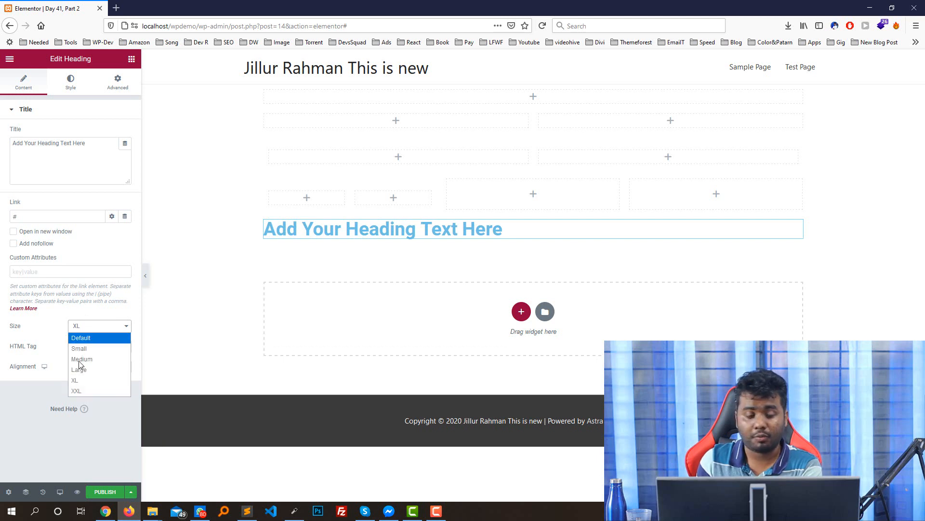
click(76, 390)
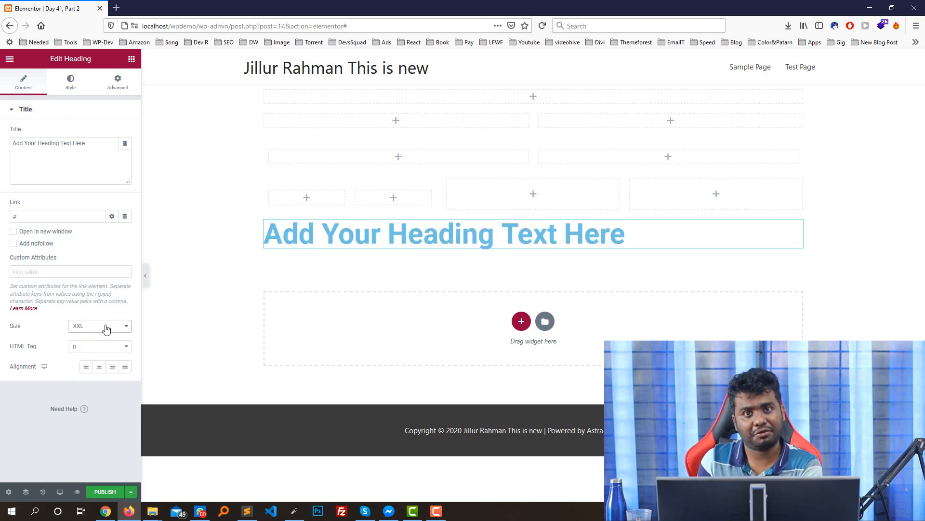
Step: Try the H2 and H6 HTML tags on the XXL heading and return the tag to p
click(83, 346)
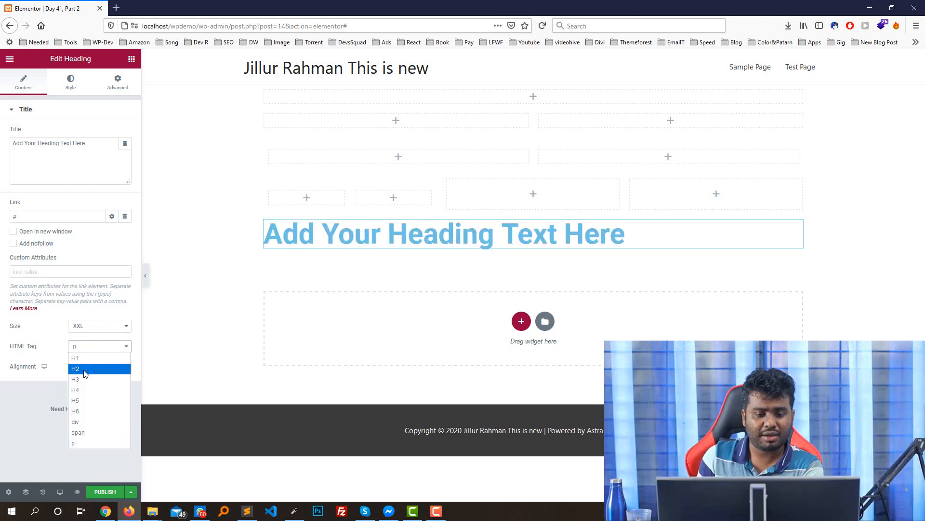
click(86, 372)
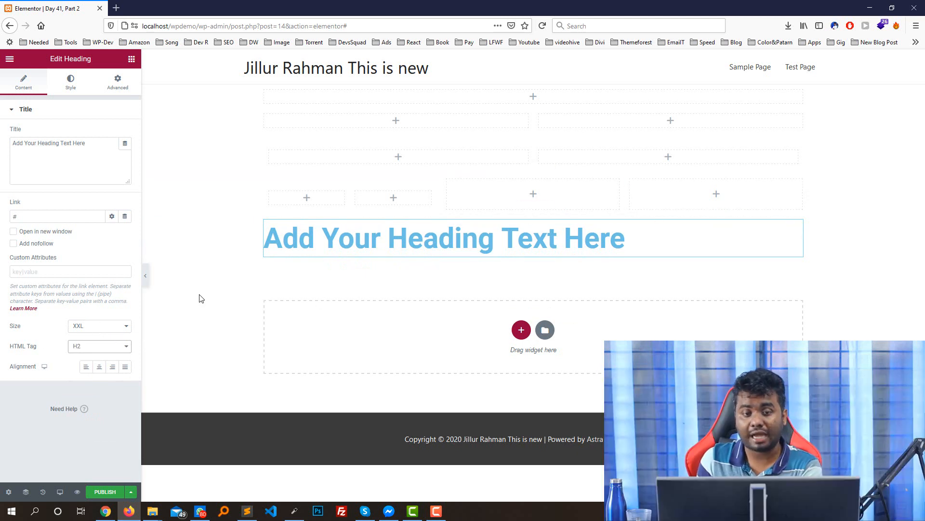
click(80, 348)
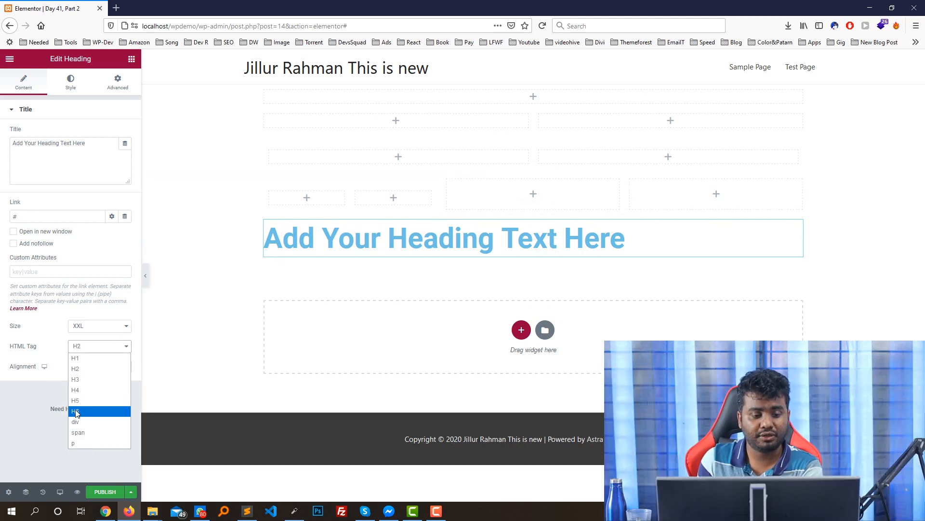
click(76, 409)
click(83, 348)
click(76, 442)
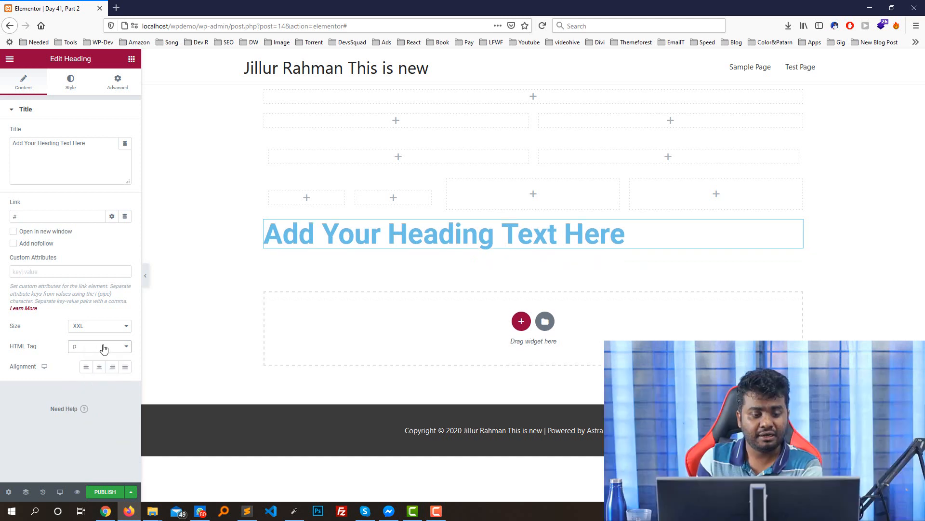
Step: Reset the heading's size to Default, compare different HTML tags on it, and set the tag to H1
click(101, 328)
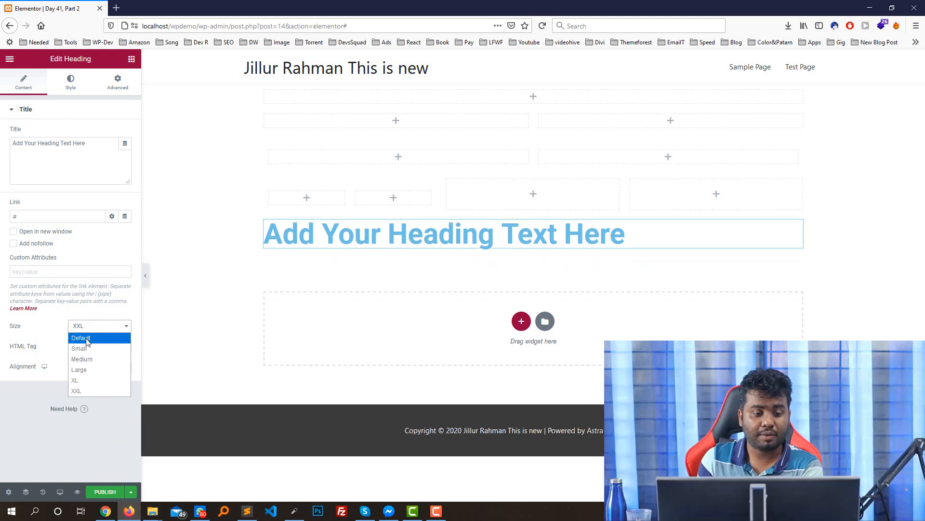
click(81, 338)
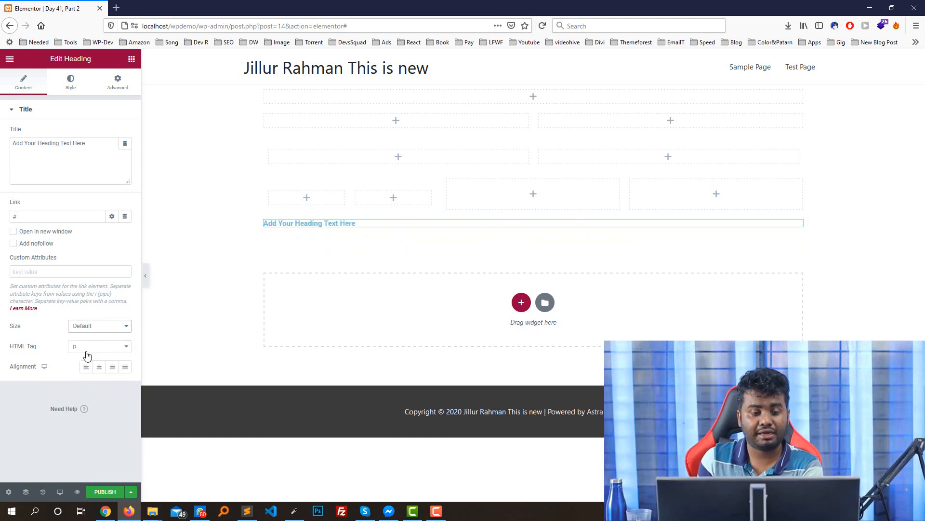
click(92, 346)
click(91, 356)
click(91, 346)
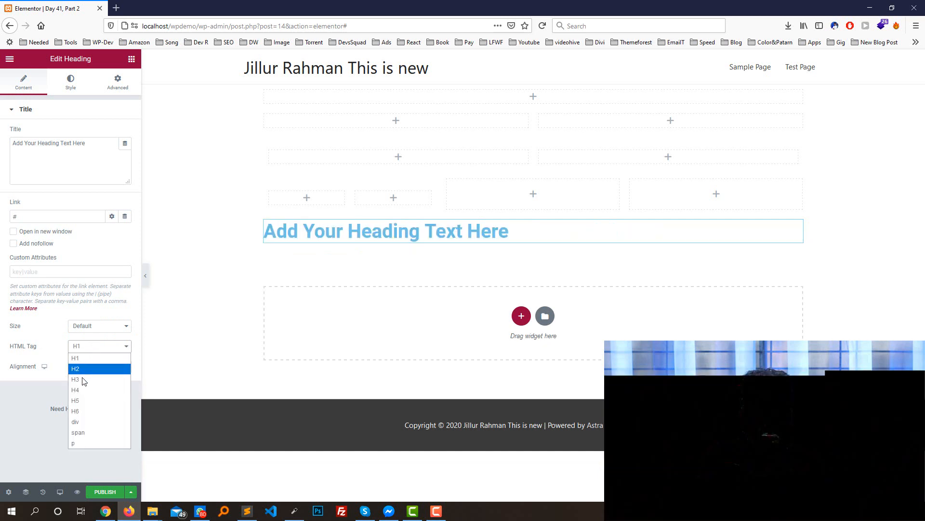
click(87, 373)
click(87, 348)
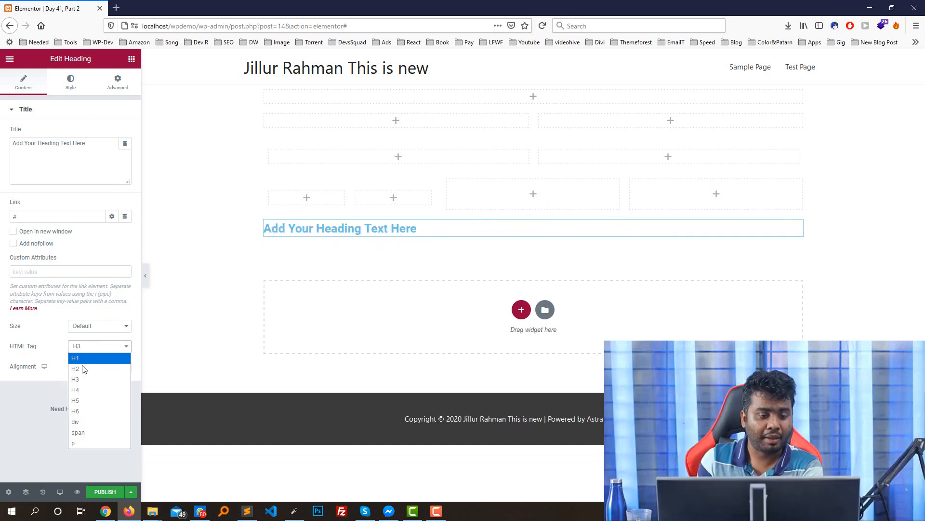
click(86, 364)
click(86, 346)
click(96, 357)
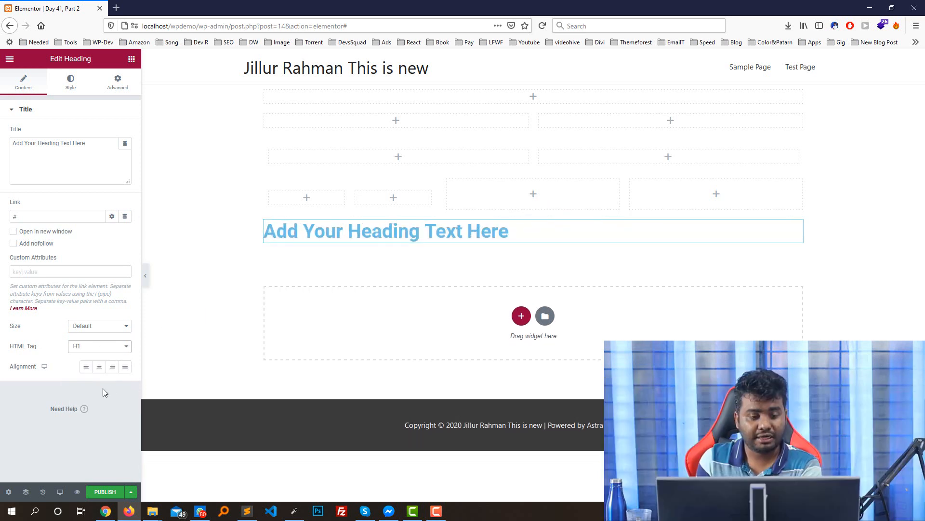
Step: Compare the center, right and justified alignments on the heading and set it to center
click(99, 367)
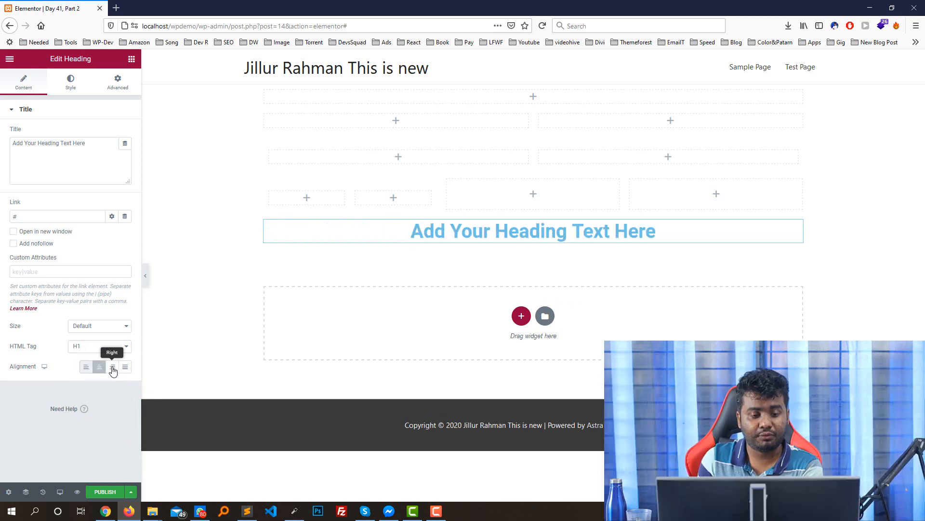
click(112, 366)
click(99, 367)
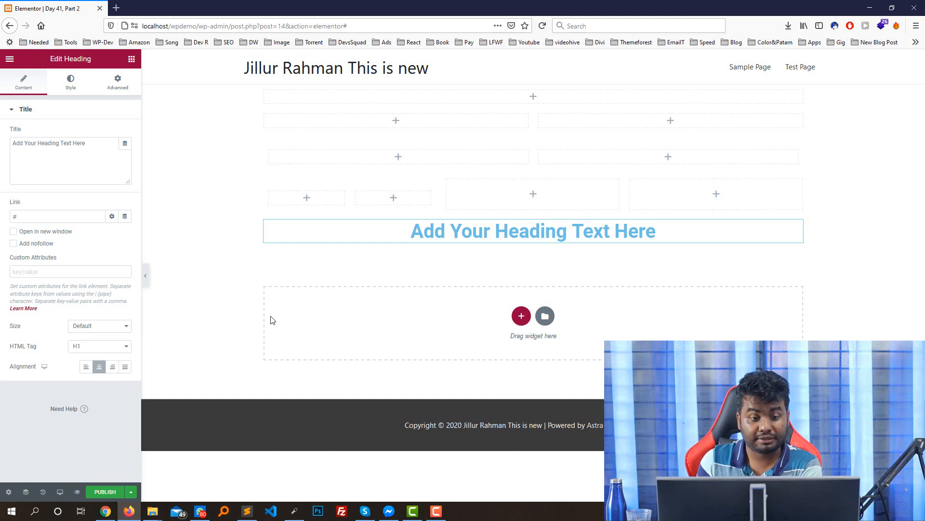
click(125, 367)
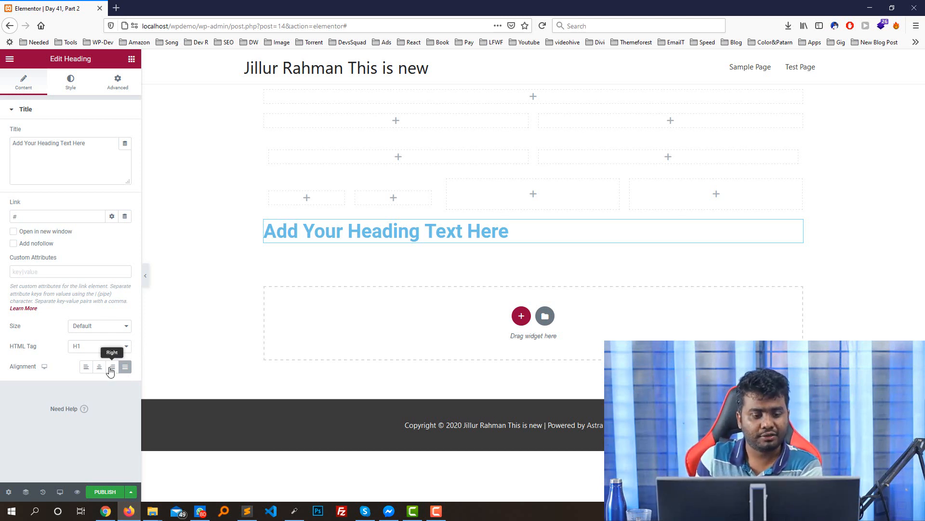
click(111, 367)
click(100, 368)
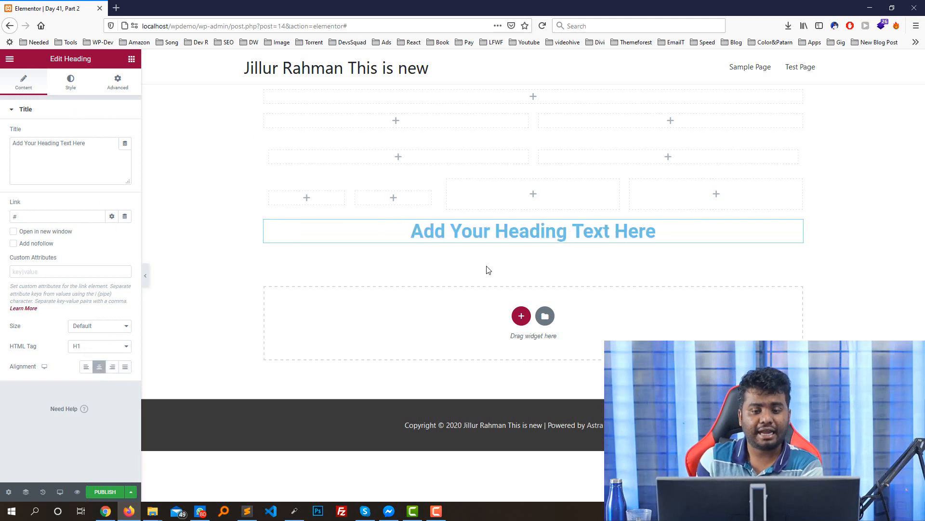
Step: Try different text colors on the heading, including a muted pink, and set the color to black (#000000)
click(71, 86)
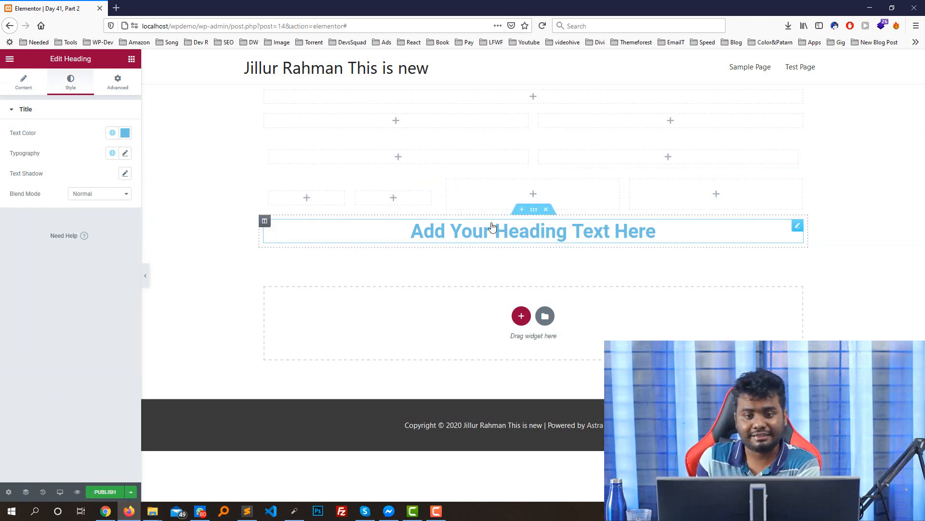
click(125, 133)
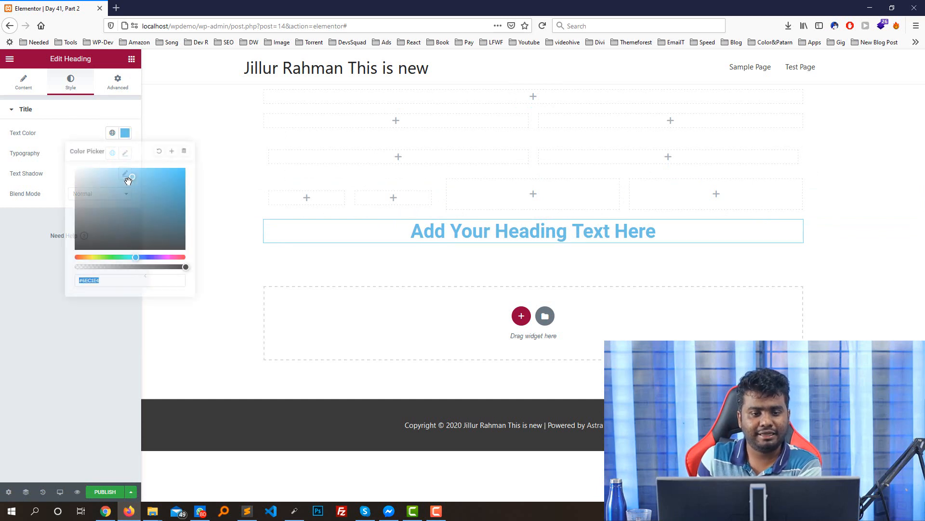
mouse_move(113, 206)
mouse_down()
mouse_move(150, 209)
mouse_move(115, 207)
mouse_move(114, 248)
mouse_up()
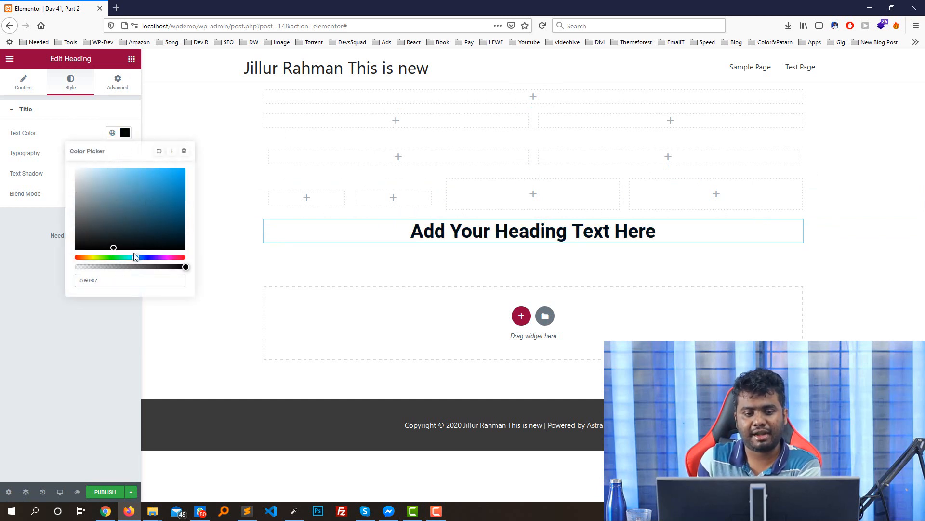
click(173, 257)
drag(165, 200, 79, 169)
click(120, 193)
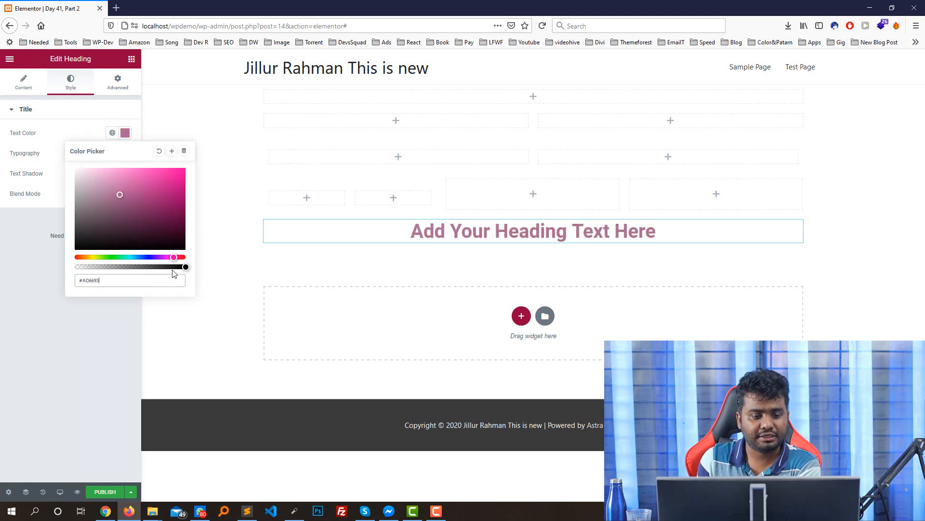
drag(141, 214, 72, 252)
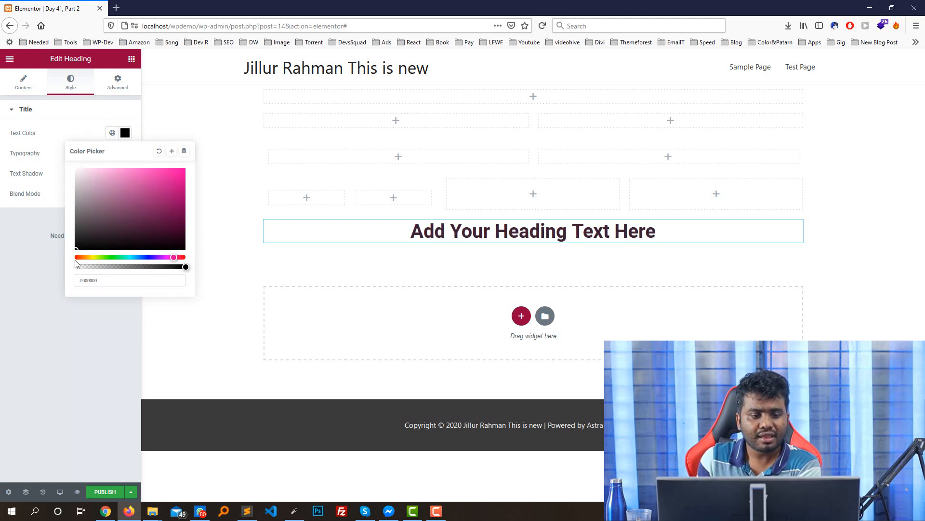
click(93, 301)
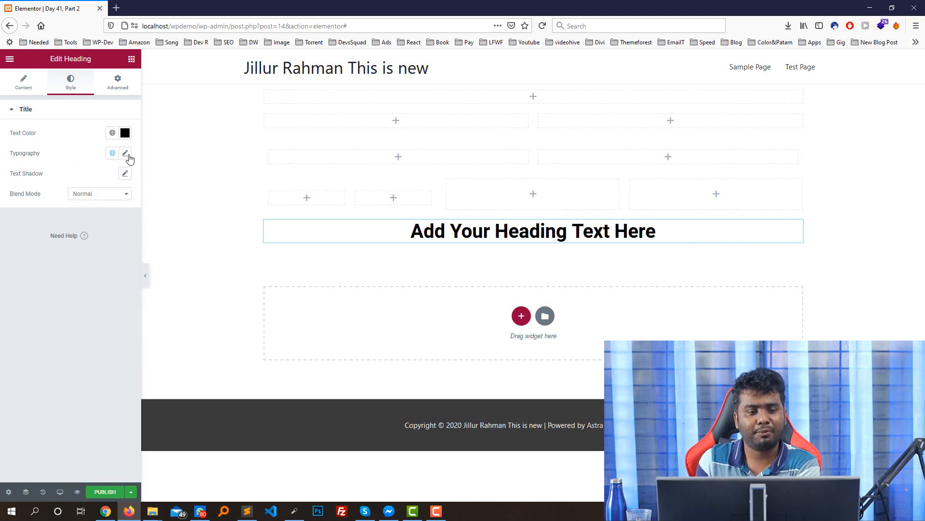
Step: Set the heading's font family to Rock Salt and its font size to about 59 px
click(126, 154)
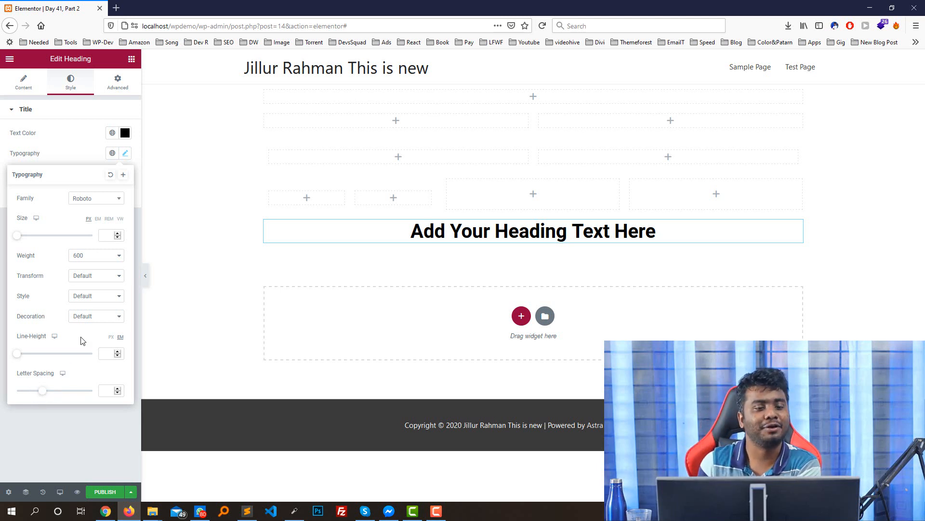
click(108, 205)
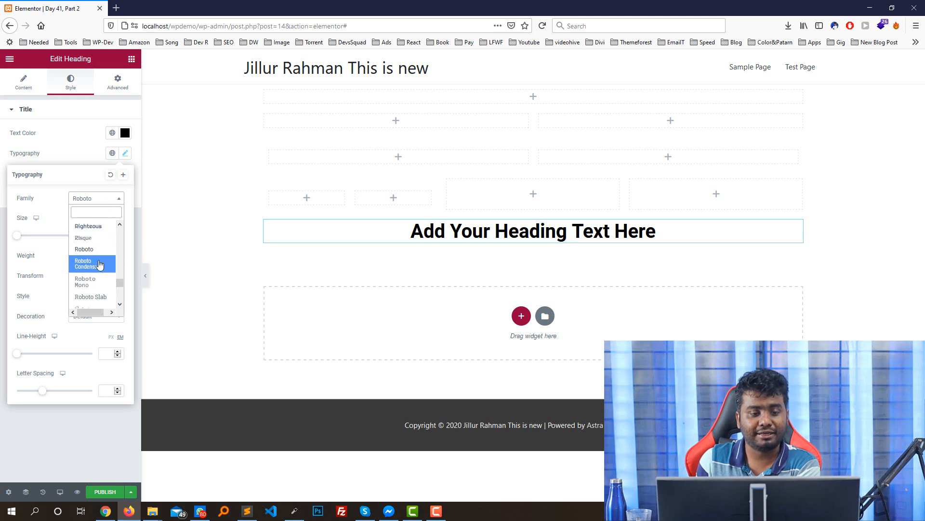
scroll(99, 260, down, 3)
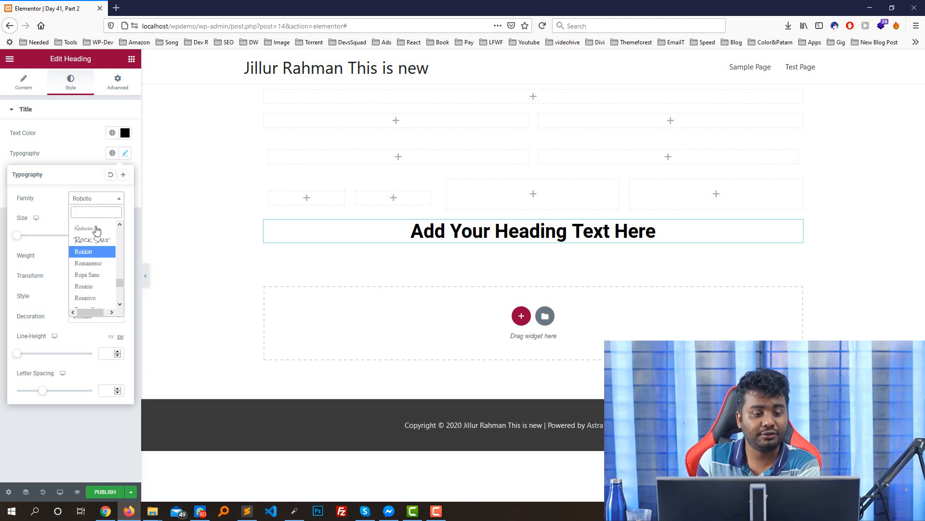
click(93, 240)
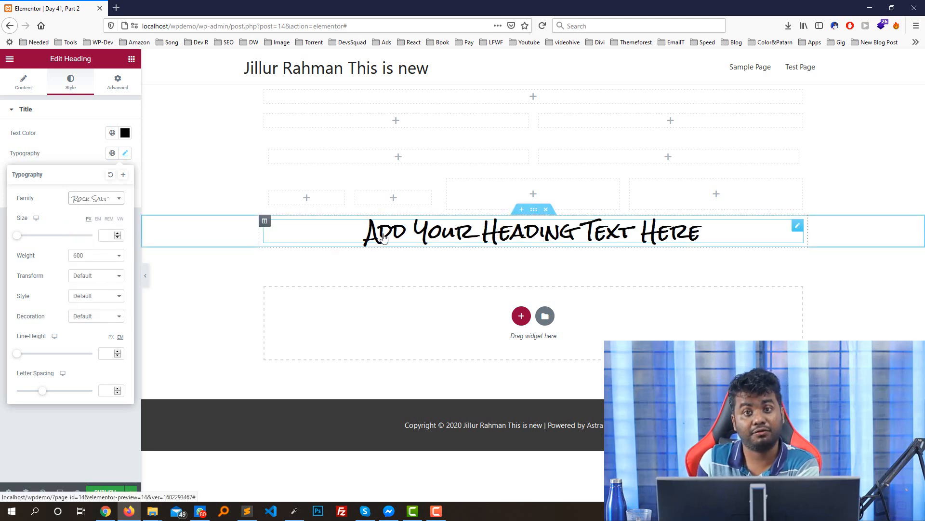
drag(17, 235, 41, 239)
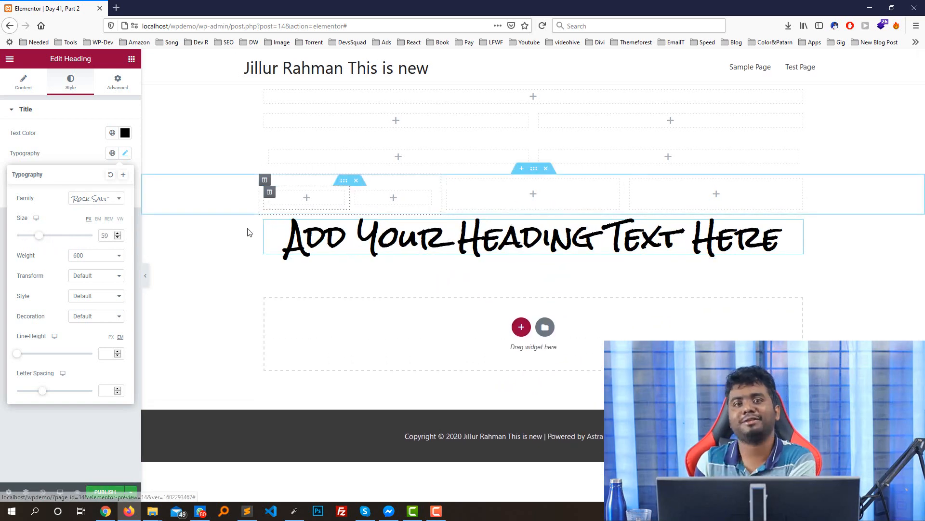
Step: Compare font weights 300, 400, 800 and 900 on the heading and set the weight to 100
click(87, 256)
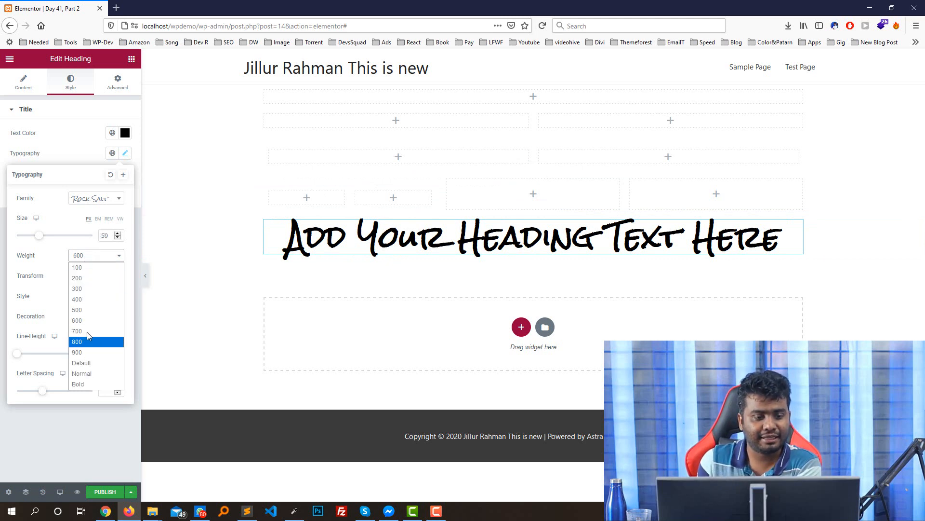
click(34, 263)
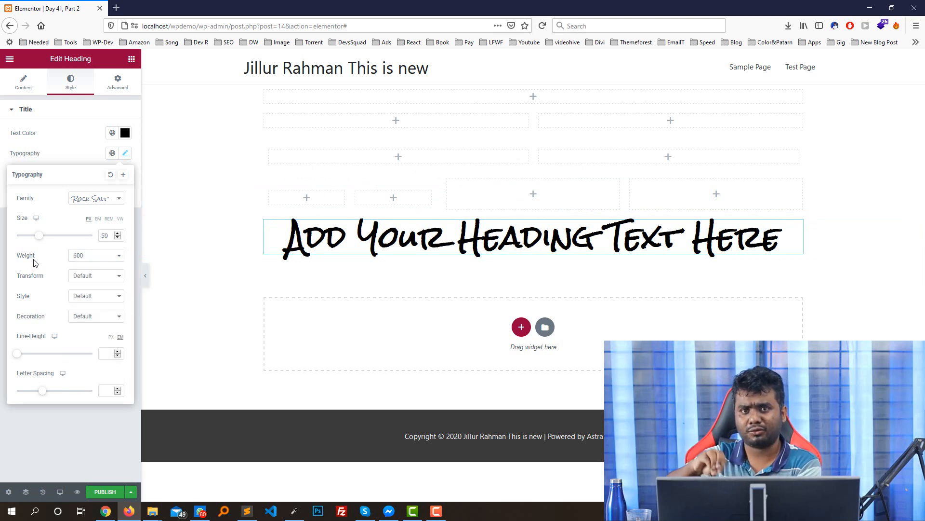
click(110, 256)
click(87, 299)
click(93, 258)
click(93, 292)
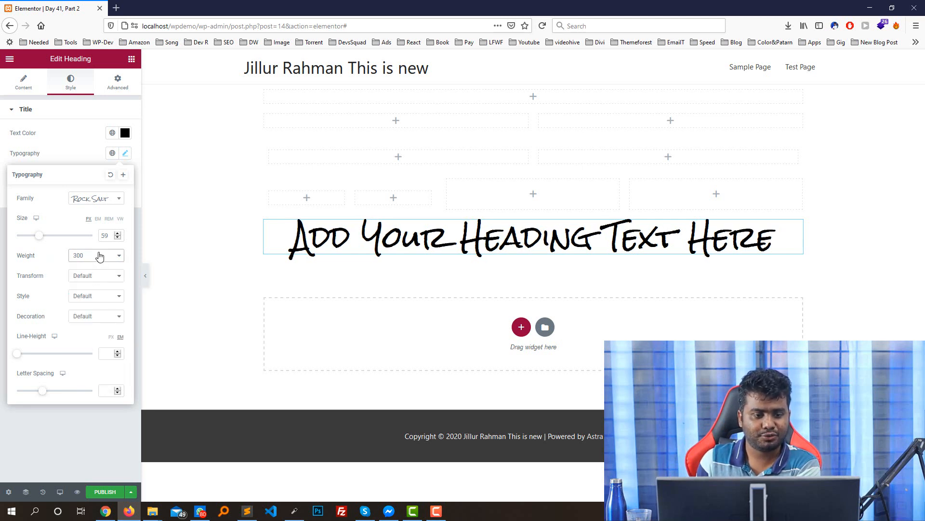
click(102, 256)
click(94, 342)
click(96, 258)
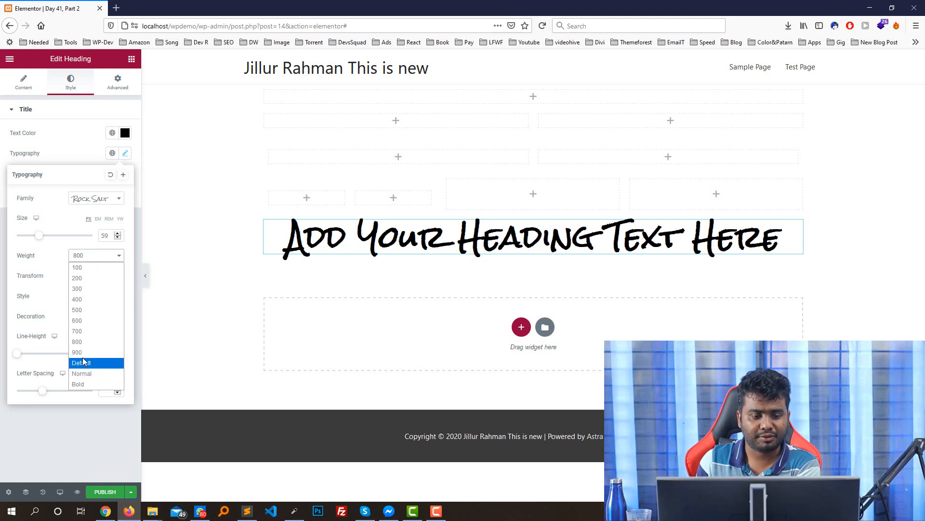
click(83, 352)
click(92, 256)
click(83, 300)
click(91, 256)
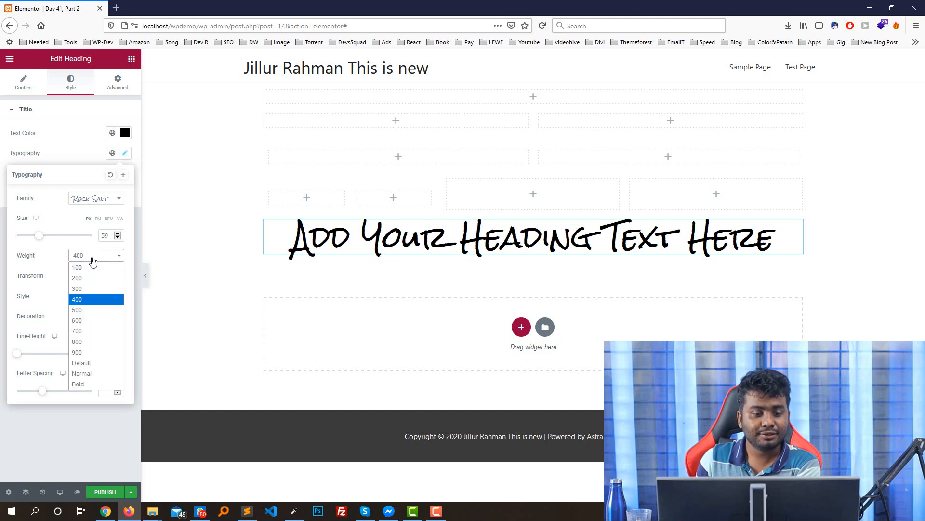
click(78, 267)
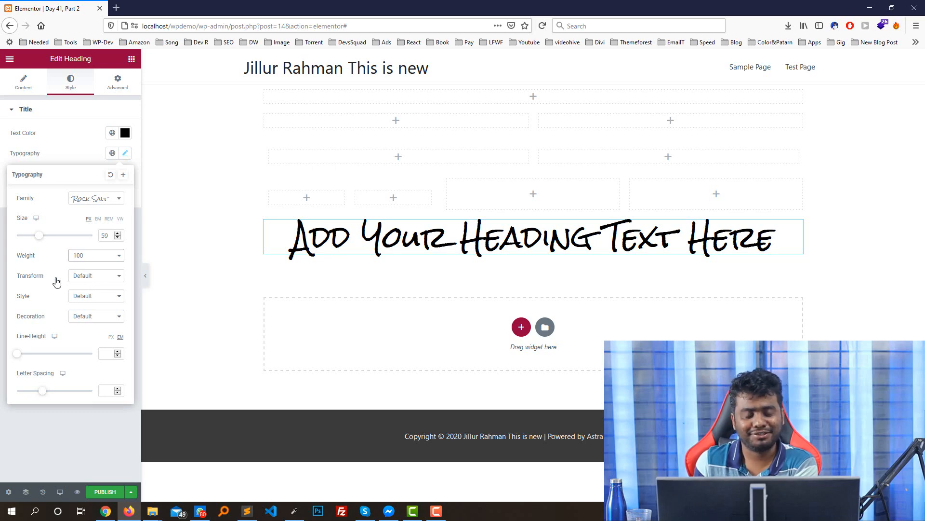
Step: Try the Uppercase text transform on the heading and set the transform to Lowercase
click(93, 279)
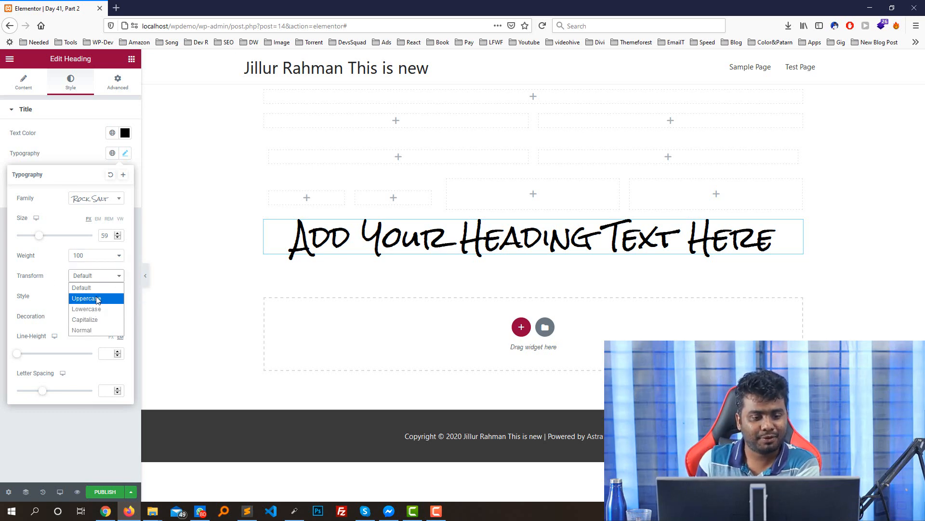
click(97, 298)
click(91, 274)
click(95, 309)
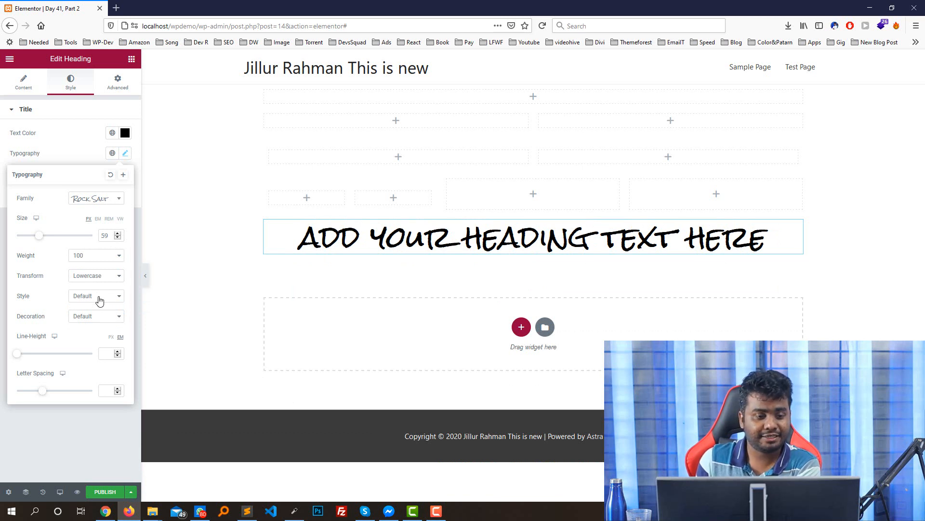
Step: Try the Italic font style on the heading and set the style to Normal
click(96, 297)
click(94, 328)
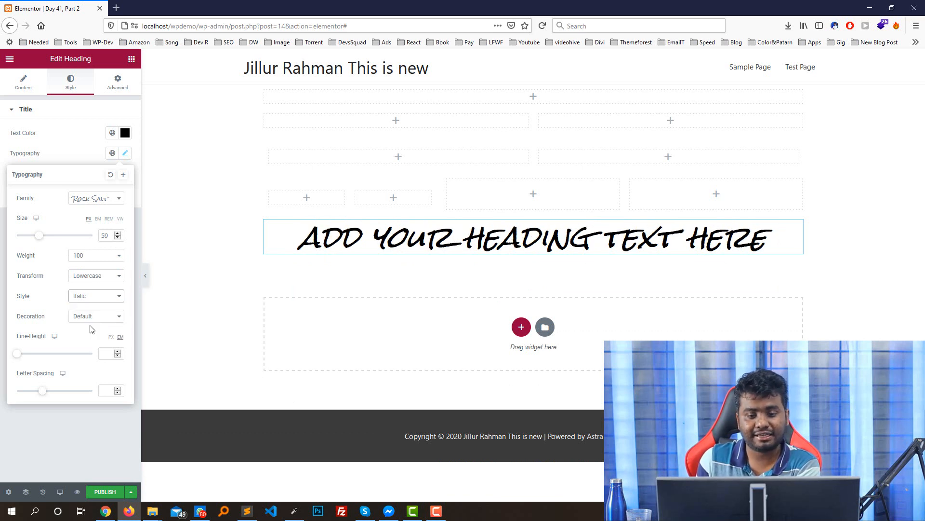
click(77, 295)
click(86, 318)
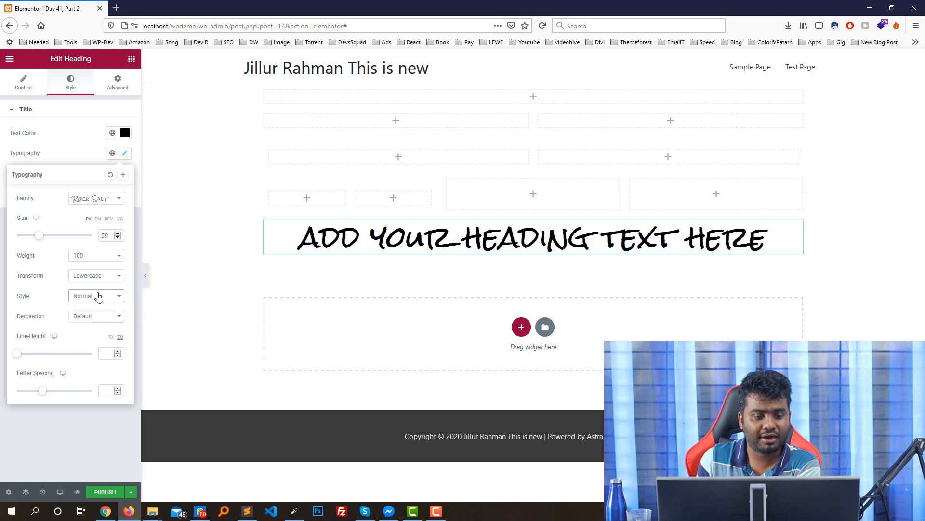
click(99, 296)
click(44, 305)
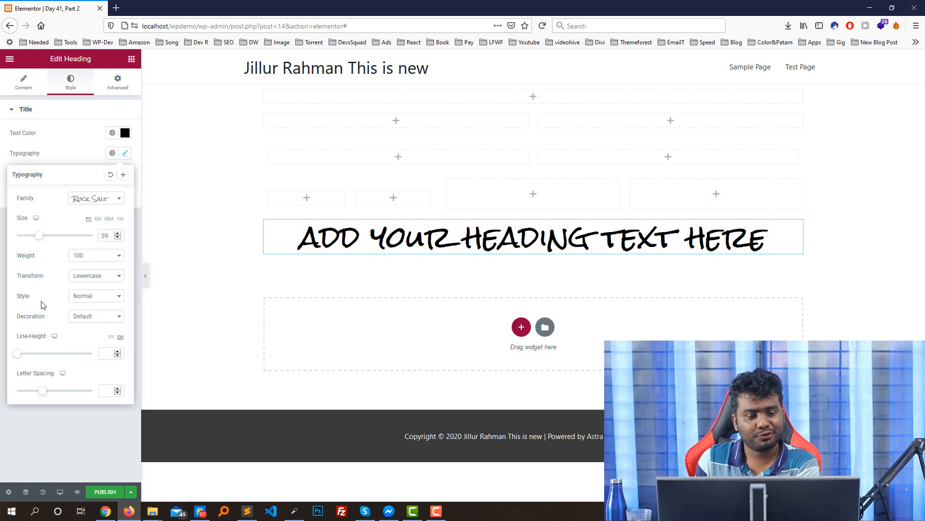
Step: Compare the Underline and Overline decorations on the heading and set the decoration to Line Through
click(85, 319)
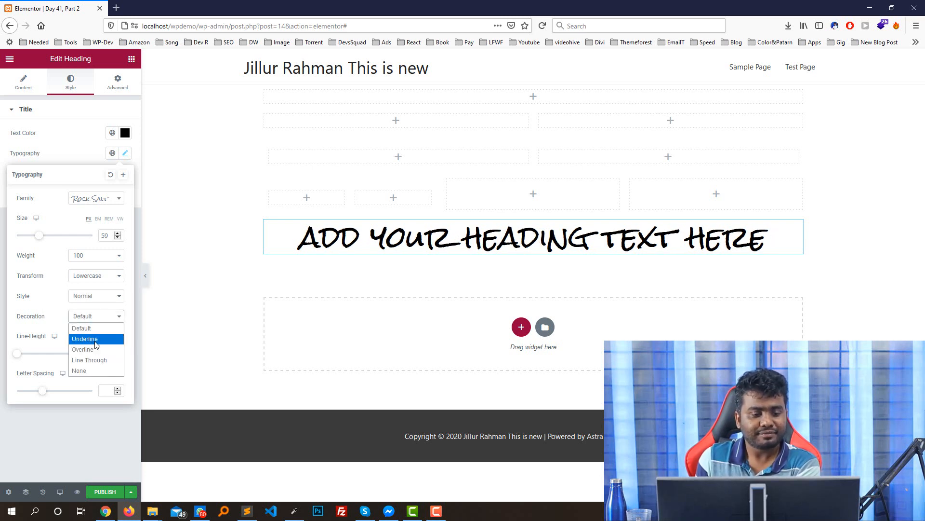
click(92, 338)
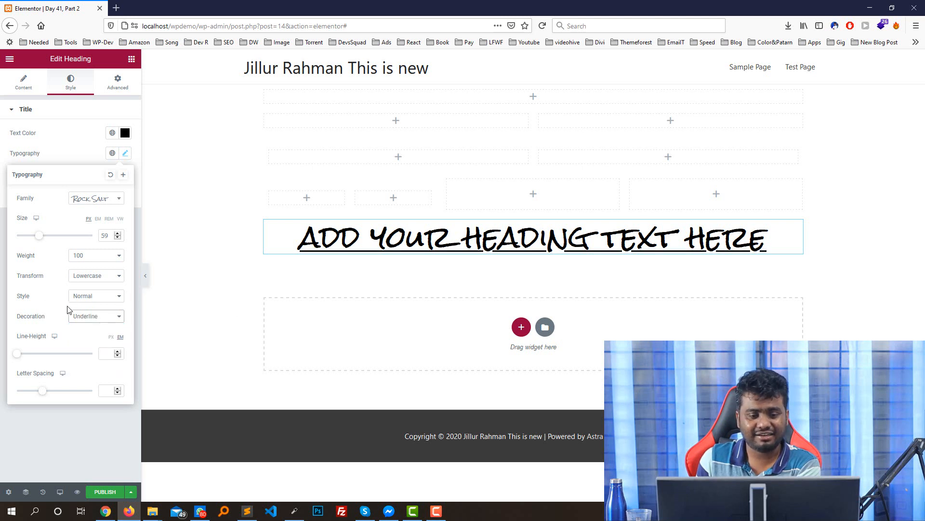
click(82, 317)
click(91, 349)
click(99, 319)
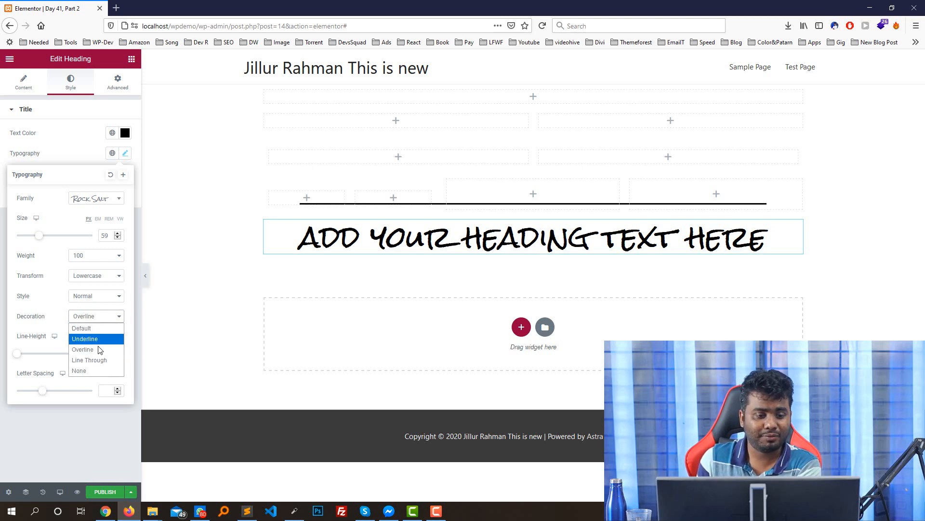
click(99, 360)
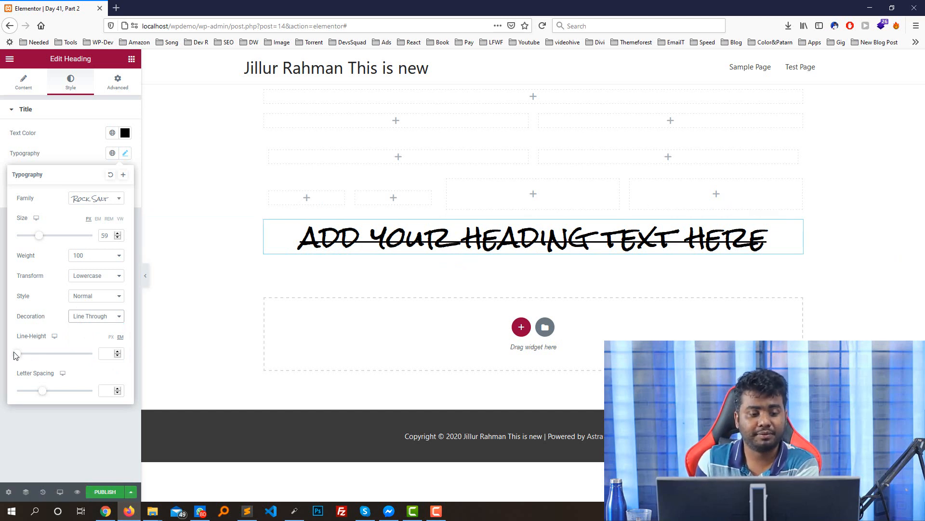
Step: Set the heading's line height to about 2.4 em and its letter spacing to about 1.2
drag(14, 355, 33, 362)
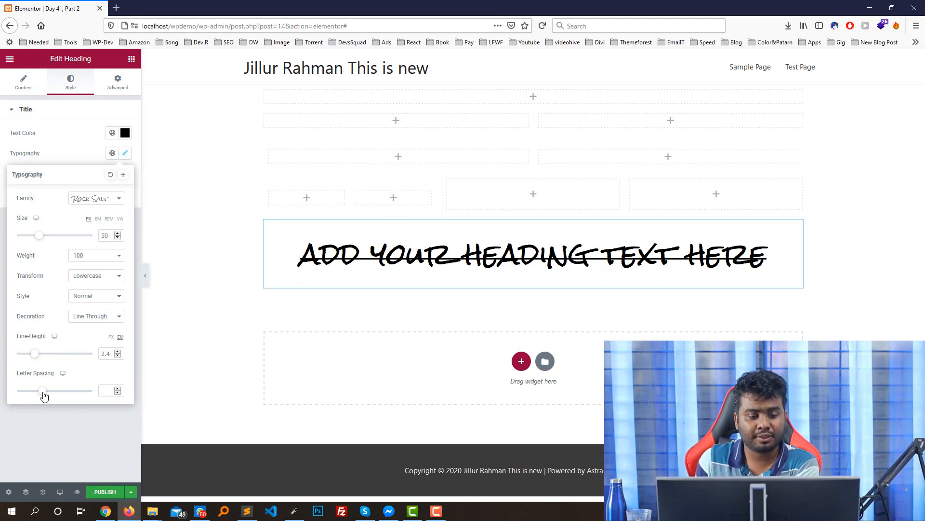
mouse_move(43, 391)
mouse_down()
mouse_move(76, 396)
mouse_move(48, 397)
mouse_up()
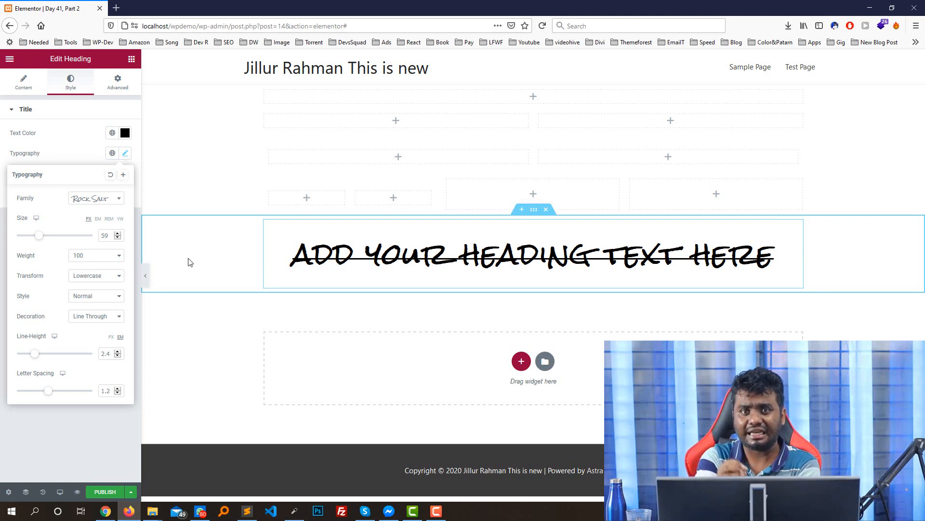
click(65, 155)
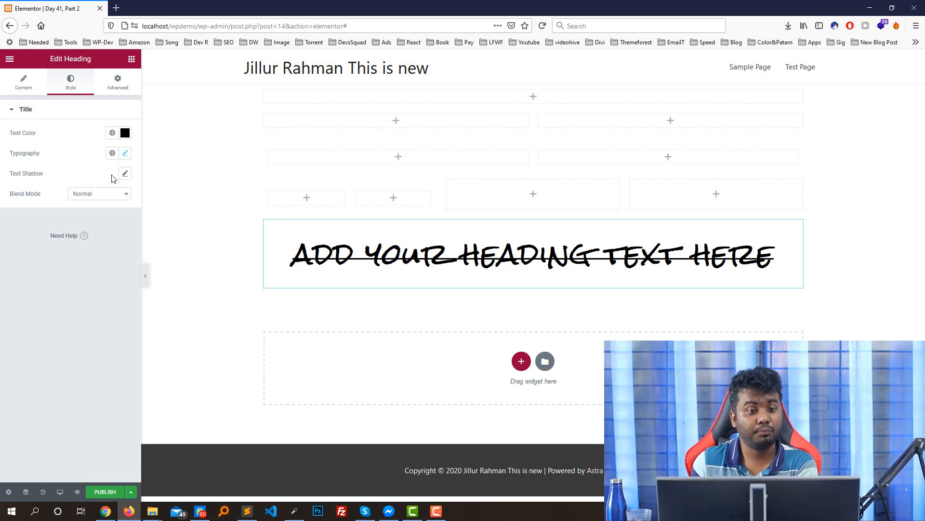
Step: Add a text shadow to the heading with a blur of about 45 and a horizontal offset of about 47
click(124, 174)
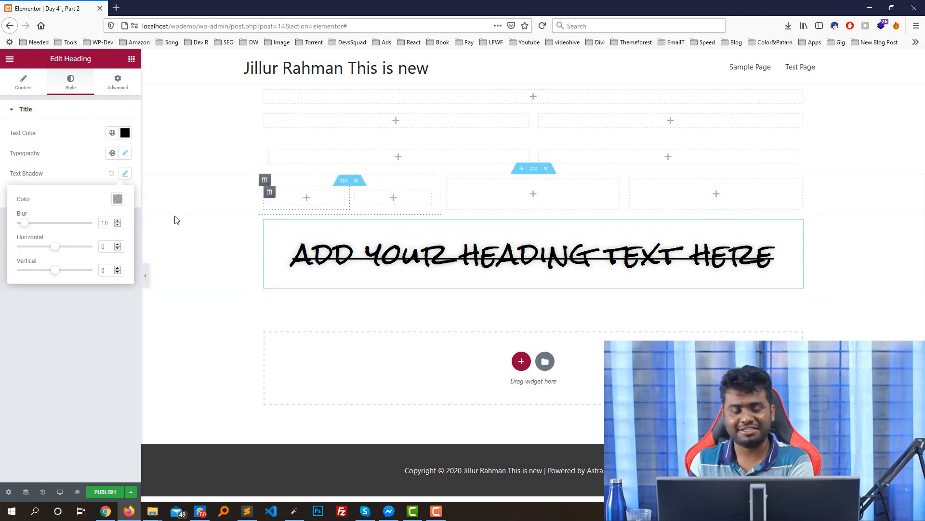
drag(28, 226, 76, 250)
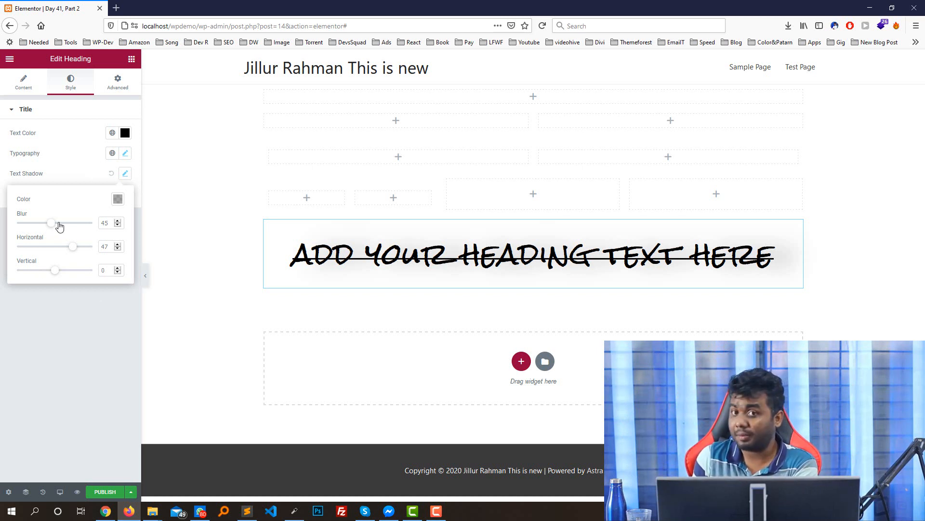
click(74, 181)
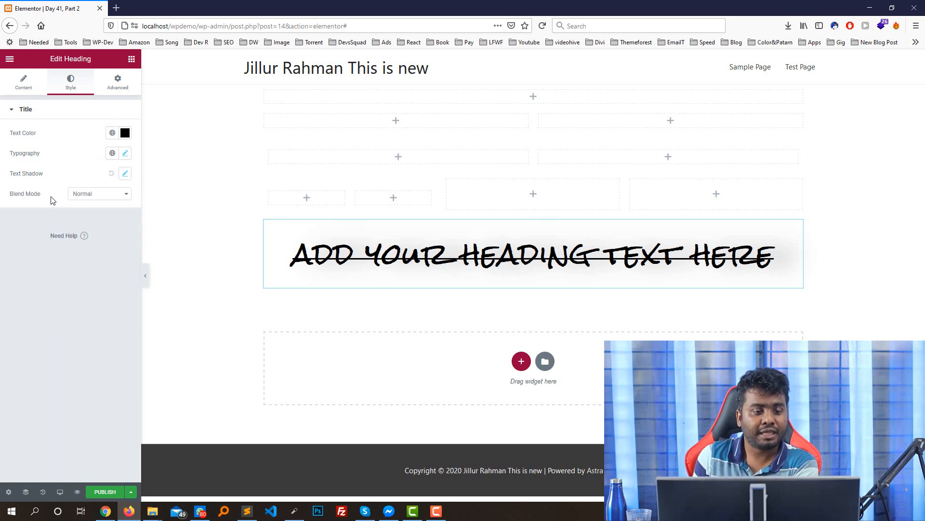
Step: Try the Luminosity blend mode on the heading and set the blend mode to Hue
click(83, 194)
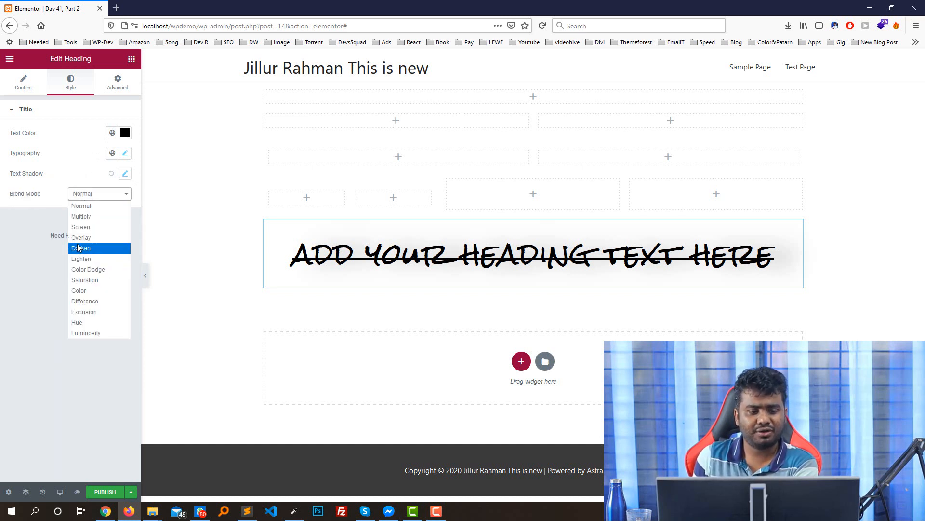
click(99, 333)
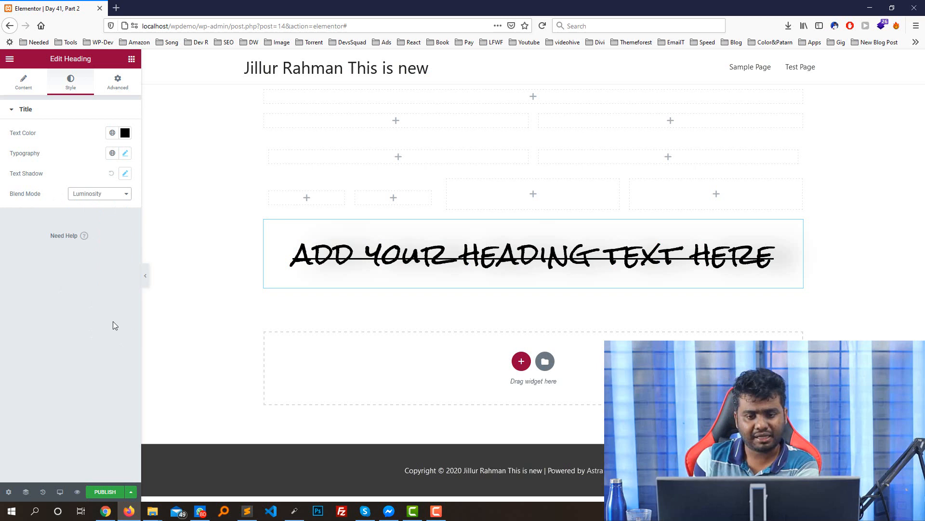
click(84, 194)
click(84, 323)
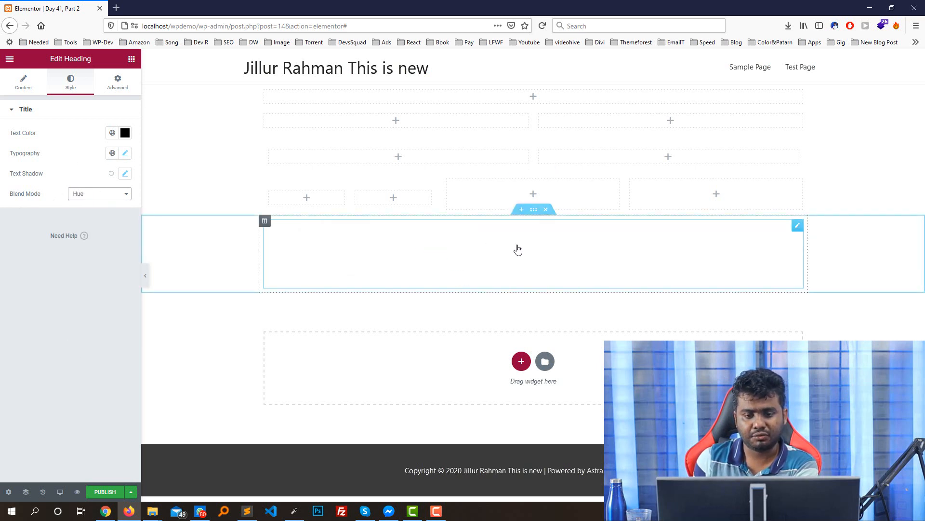
Step: Try the Exclusion blend mode on the heading and set the blend mode to Normal
click(95, 197)
click(83, 311)
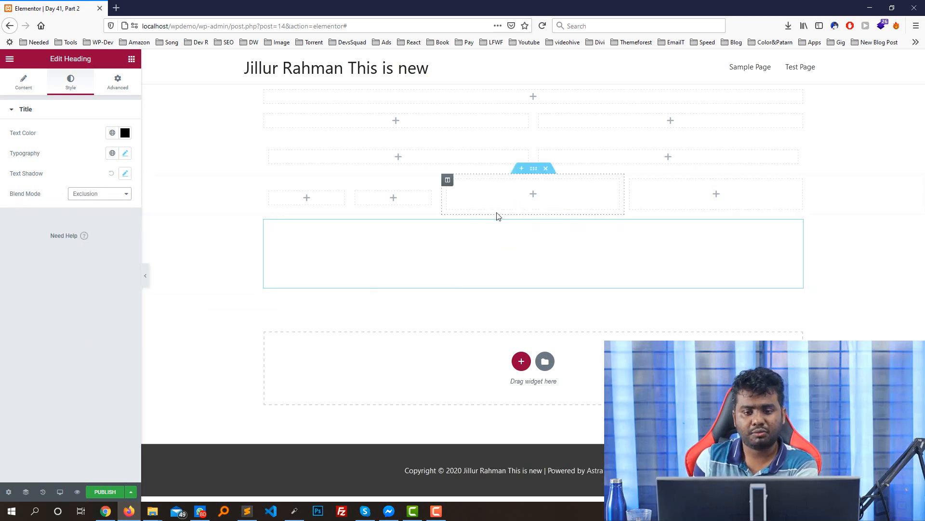
click(93, 194)
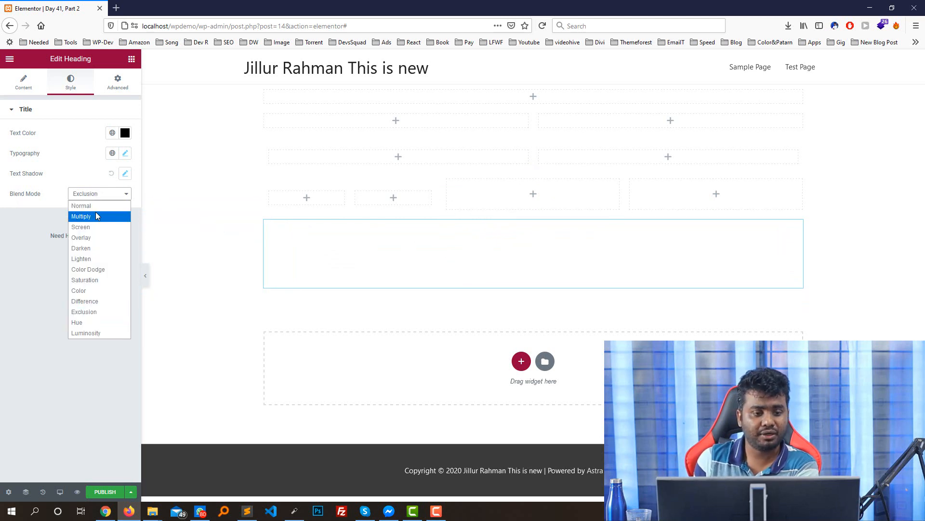
click(93, 206)
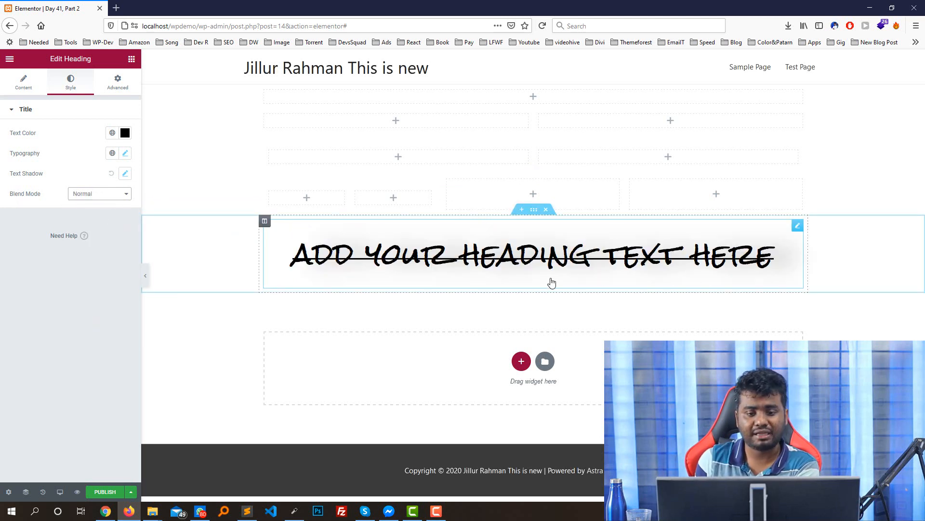
Step: Look over the heading's advanced margin, padding, CSS ID and CSS Classes settings
click(125, 88)
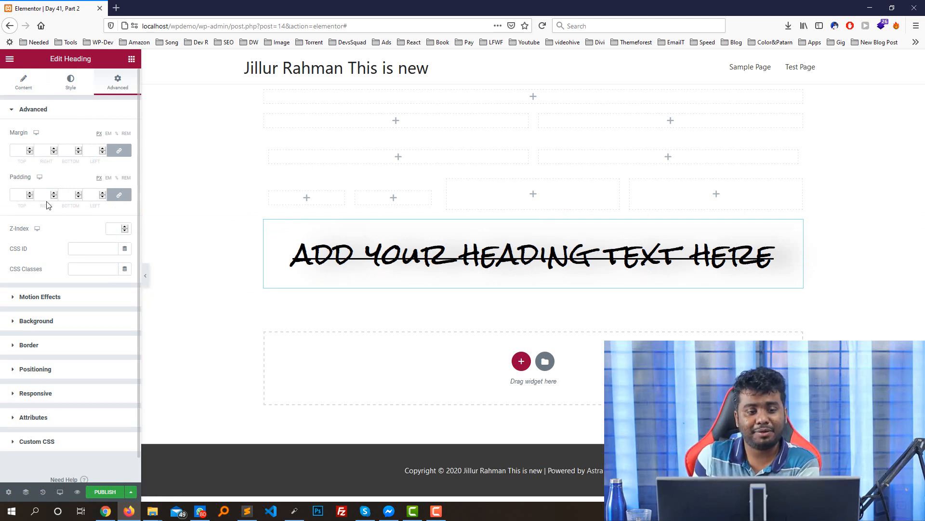
scroll(107, 243, down, 1)
click(90, 223)
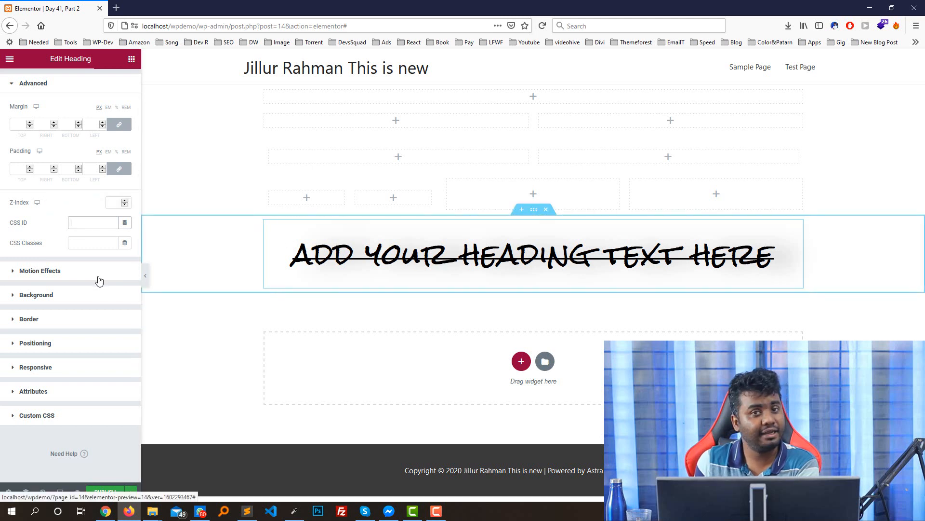
click(83, 243)
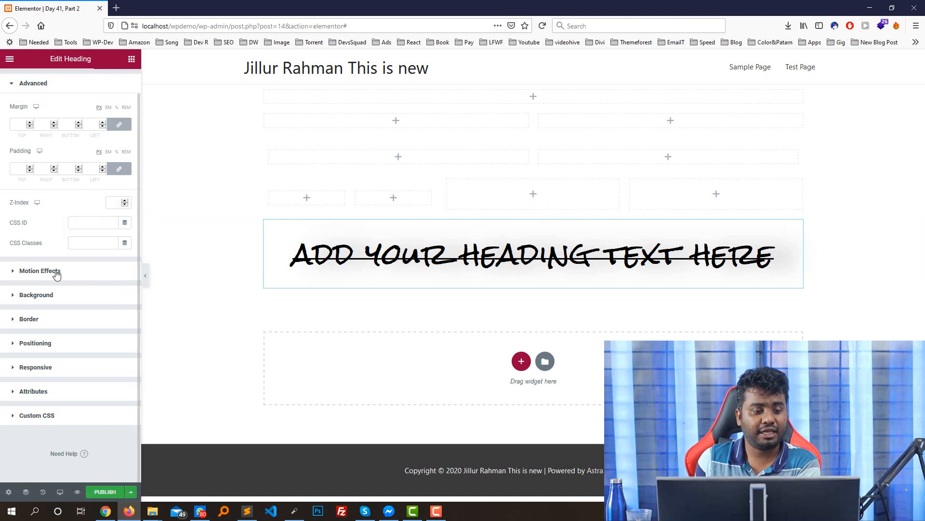
Step: Try the Fade In, Fade In Left and Fade In Right entrance animations on the heading
click(56, 271)
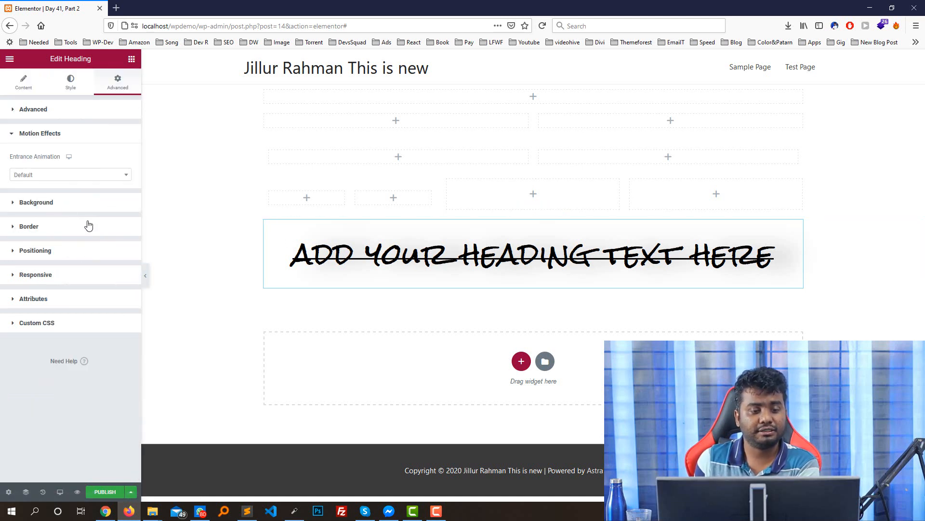
click(110, 175)
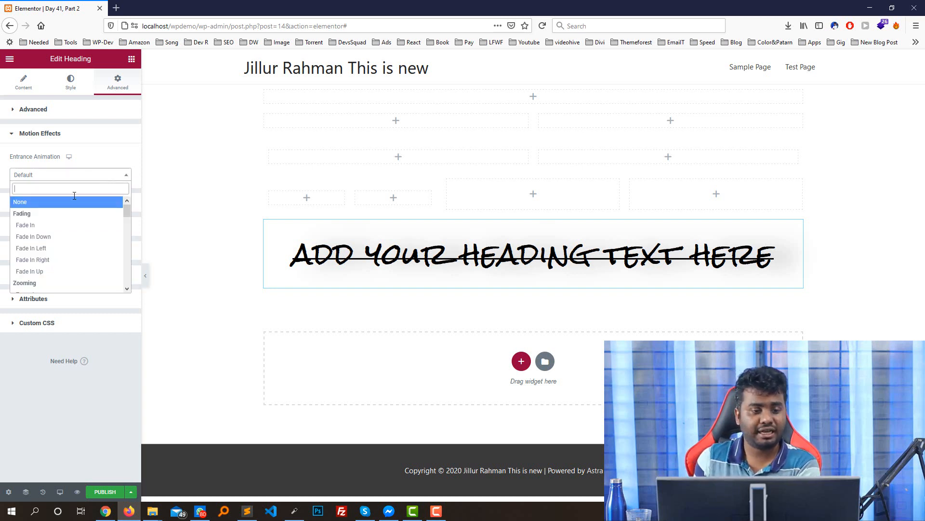
click(38, 222)
click(128, 179)
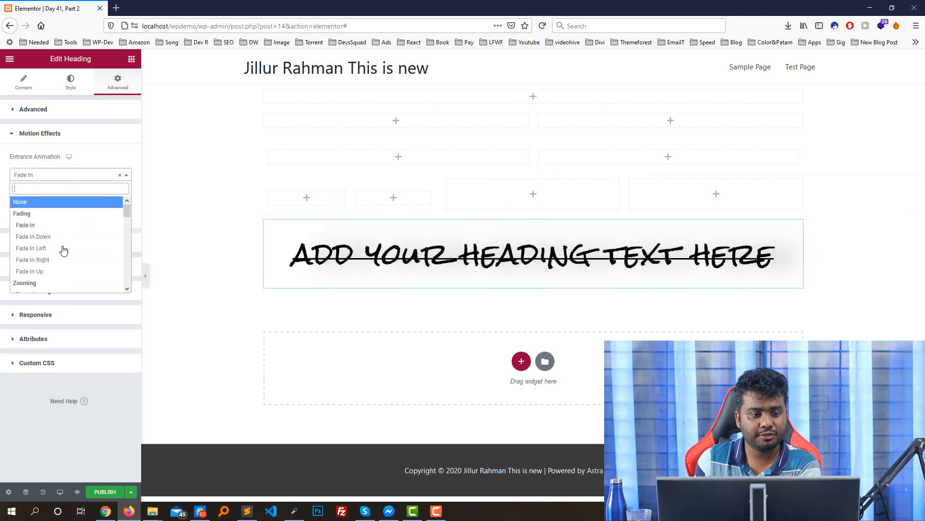
click(57, 247)
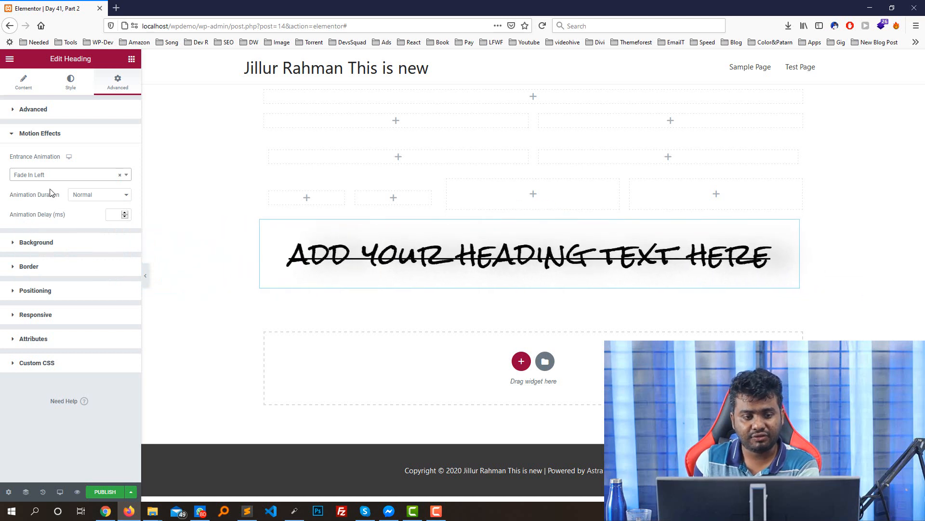
click(48, 175)
click(42, 263)
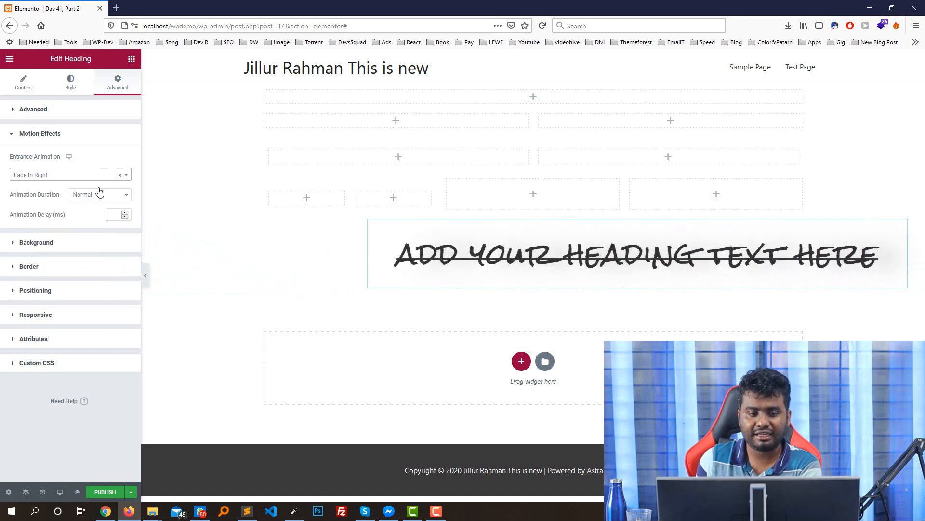
Step: Set the heading's entrance animation to Zoom In and check the animation duration and delay options
click(81, 179)
scroll(71, 271, down, 2)
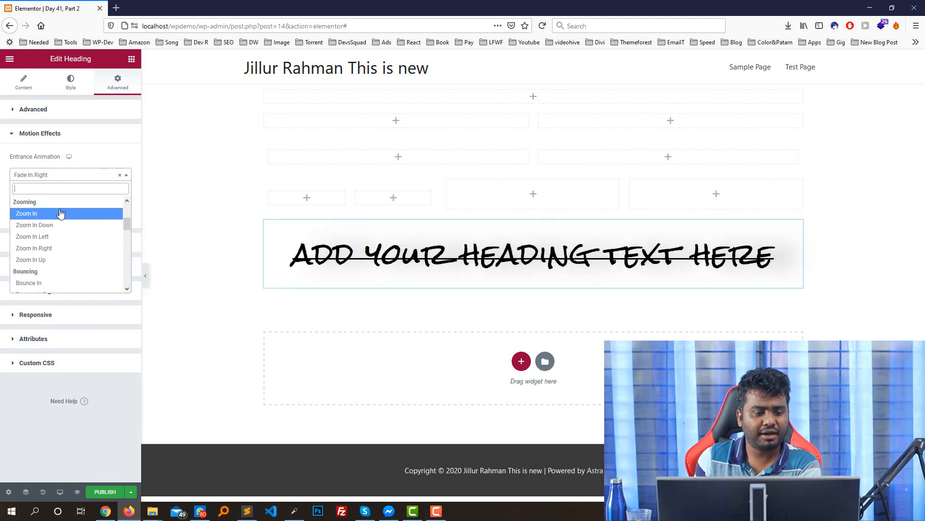
click(60, 212)
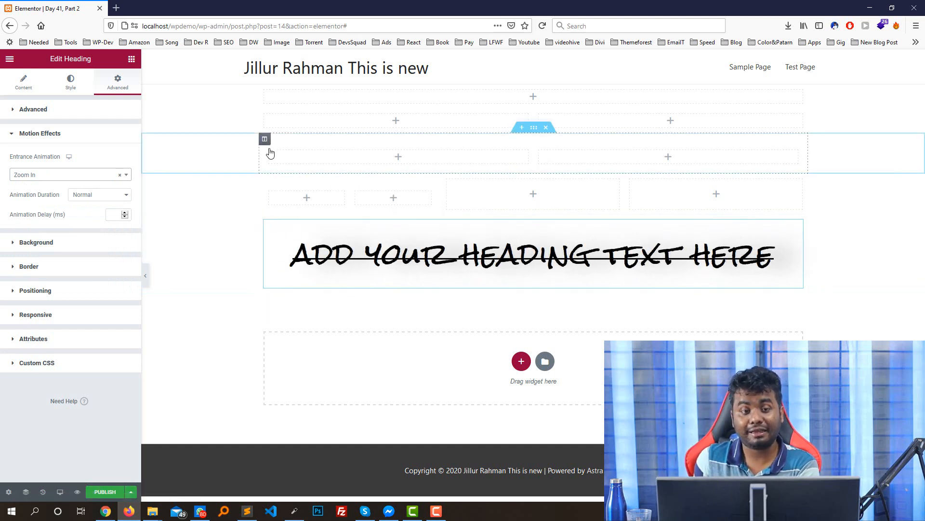
click(98, 195)
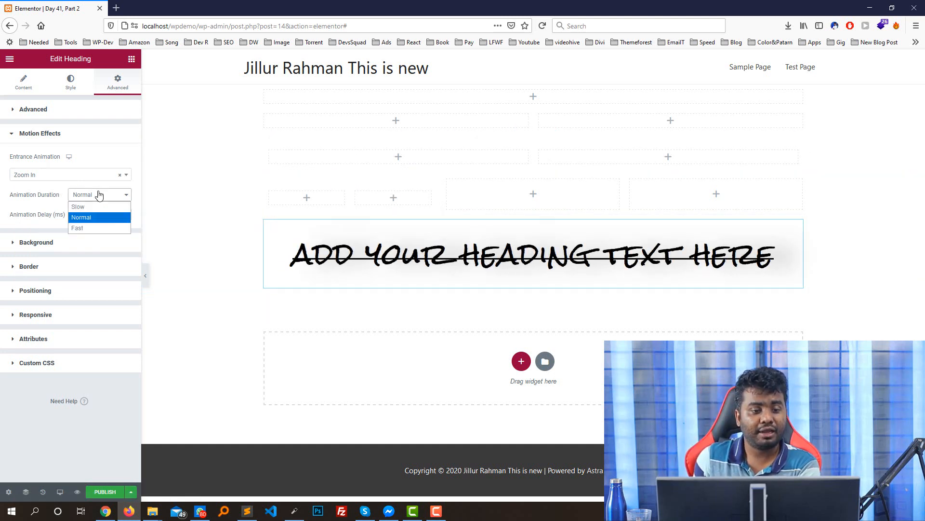
click(53, 213)
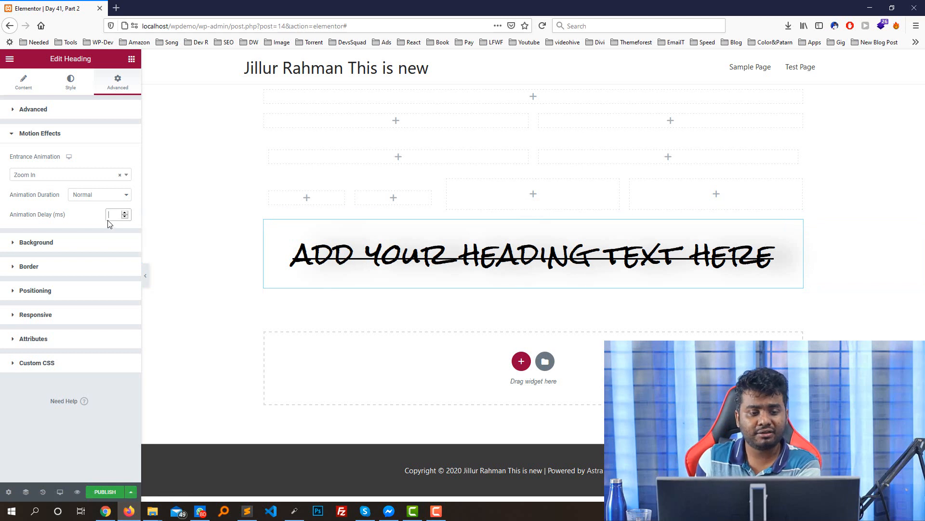
click(39, 133)
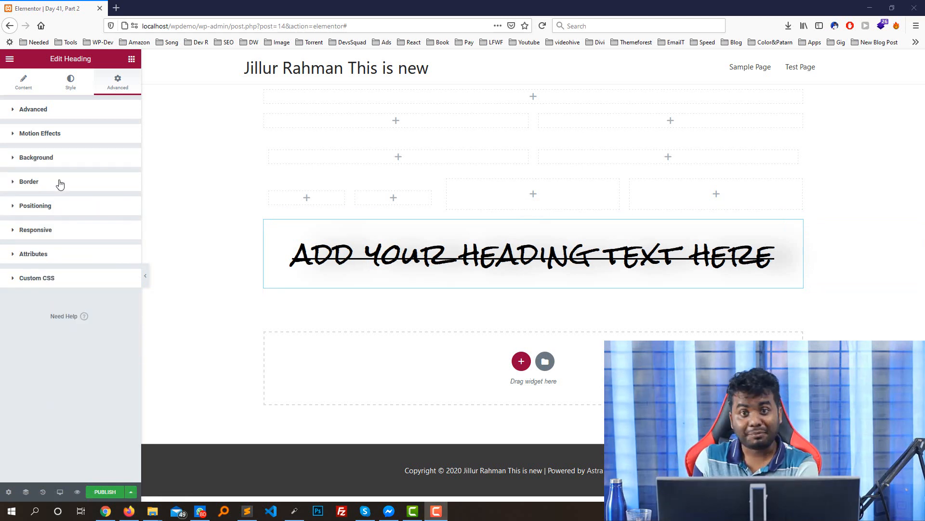
Step: Try a solid muted red background color, #C37777, behind the heading
click(28, 159)
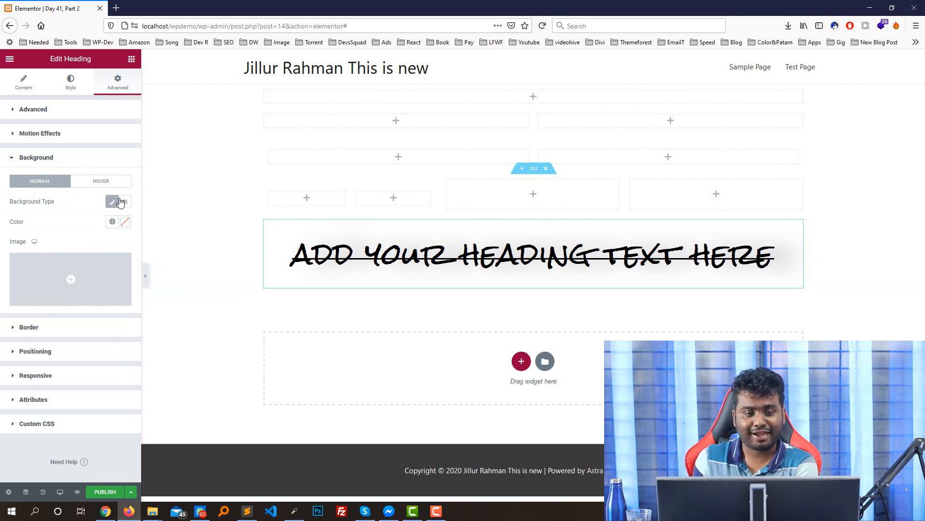
click(124, 221)
mouse_move(143, 287)
mouse_down()
mouse_move(164, 282)
mouse_move(161, 310)
mouse_move(121, 308)
mouse_move(117, 275)
mouse_up()
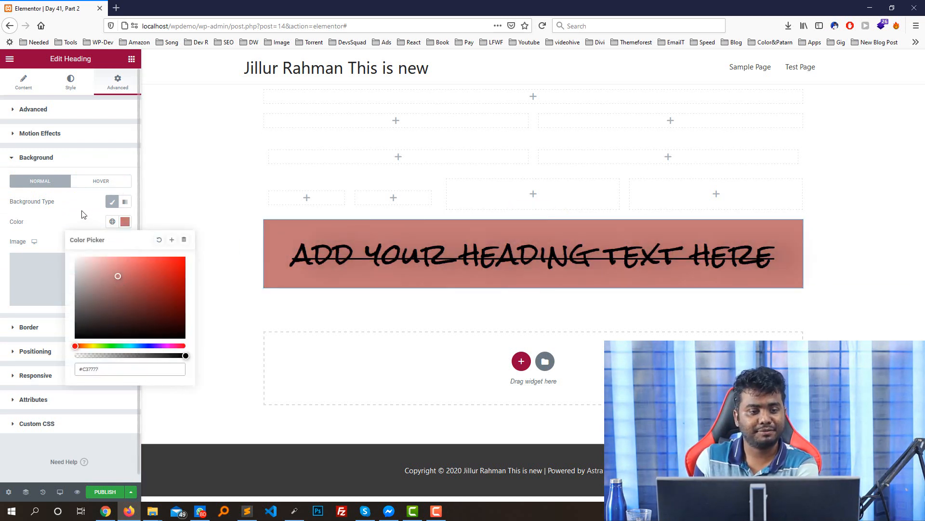
click(60, 259)
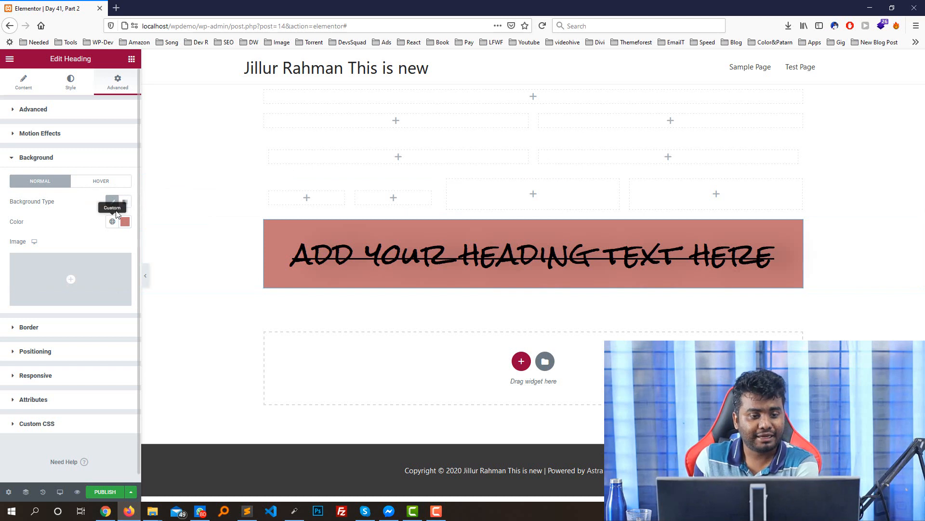
Step: Switch the heading's background to a gradient and set its first color to a strong red, about #C51616
click(124, 202)
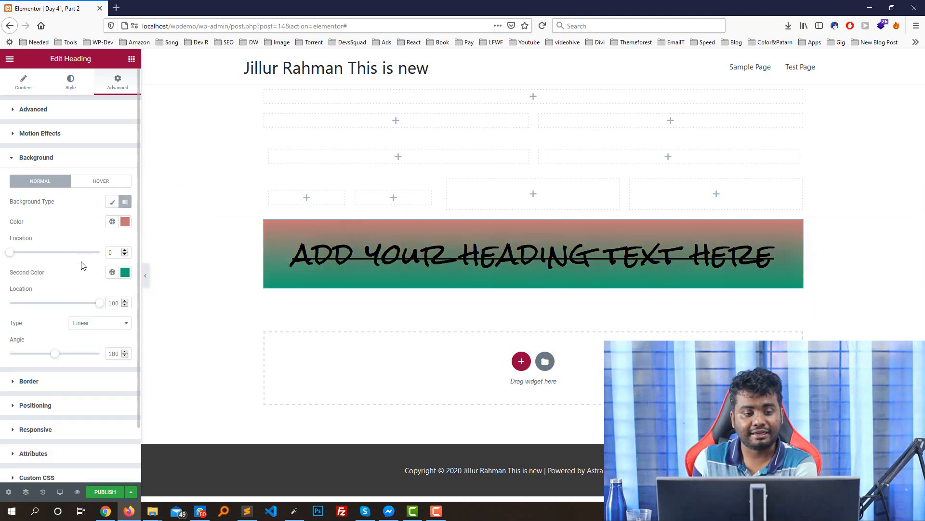
click(125, 221)
click(144, 277)
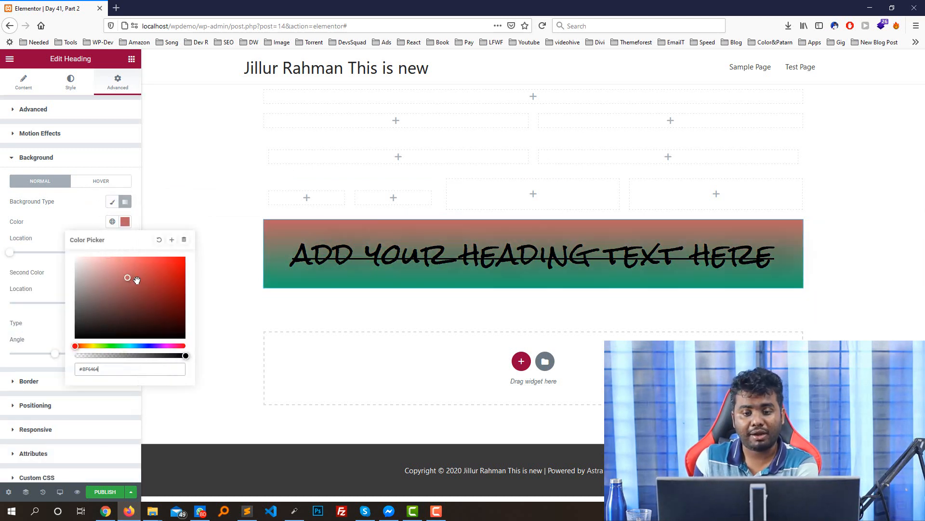
click(151, 268)
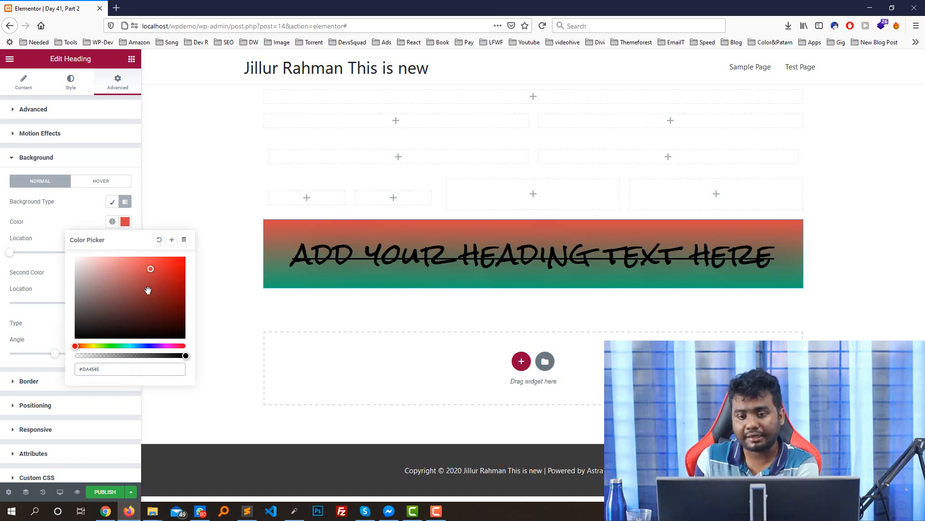
drag(148, 290, 173, 275)
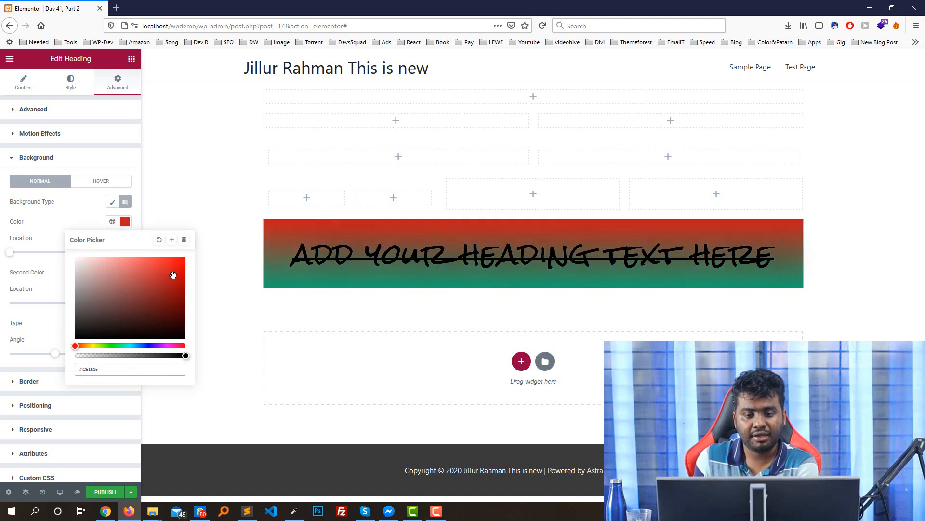
click(75, 273)
Step: Adjust the gradient's second color to a slightly lighter green and set the gradient angle to 320
click(125, 272)
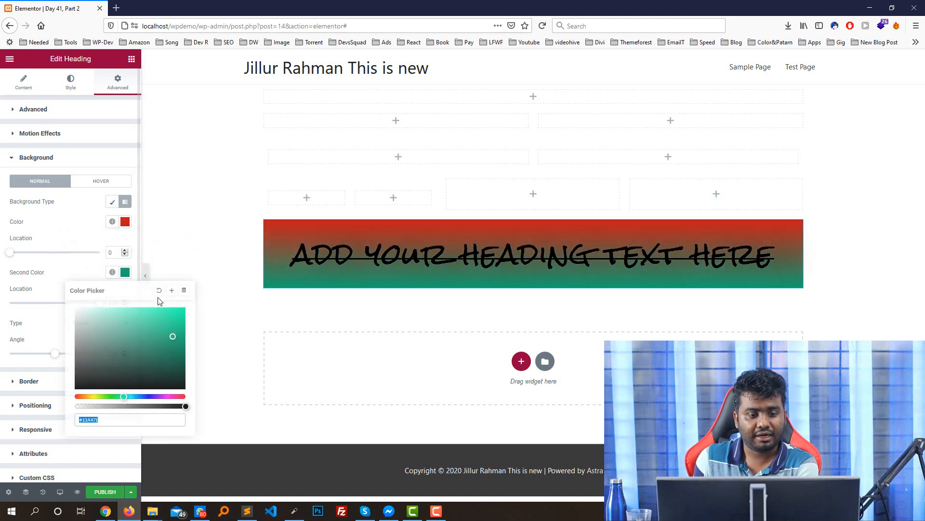
click(151, 363)
click(164, 335)
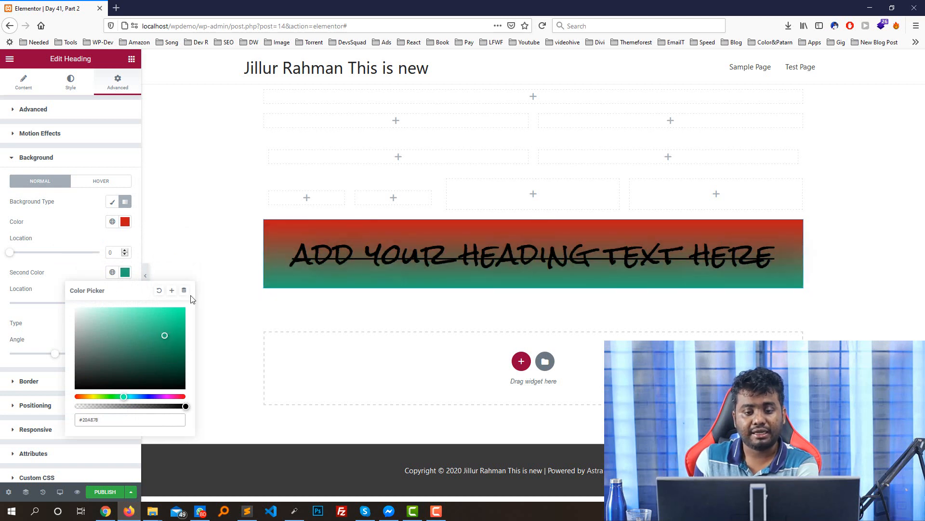
click(77, 243)
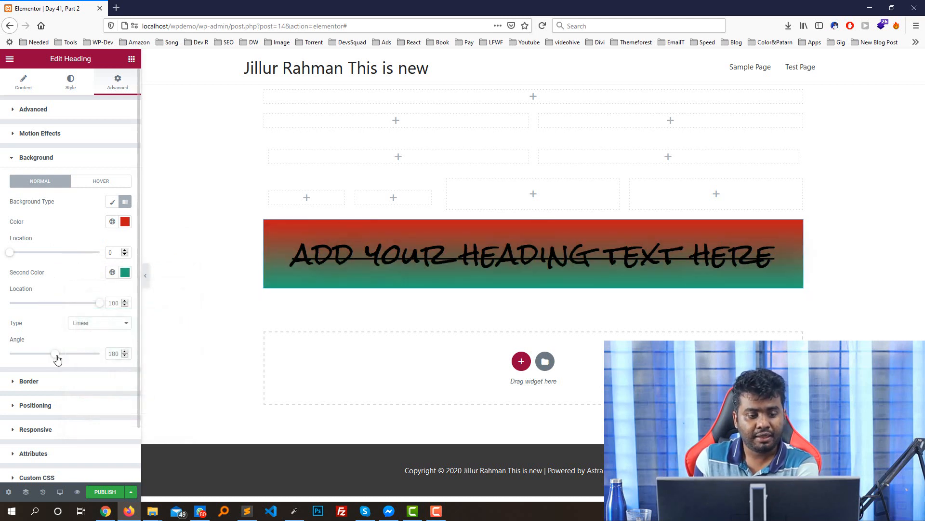
drag(57, 359, 93, 363)
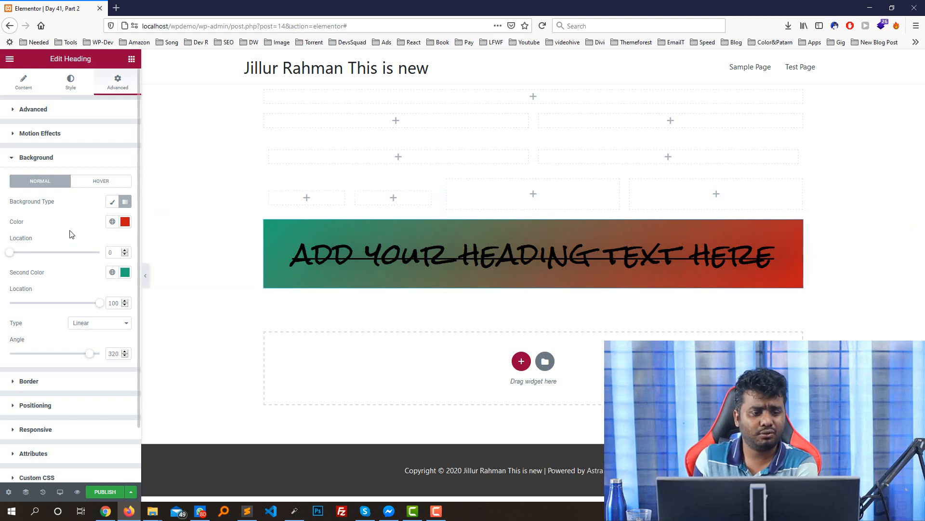
Step: Review the heading's border, positioning and responsive visibility settings
click(64, 159)
click(44, 181)
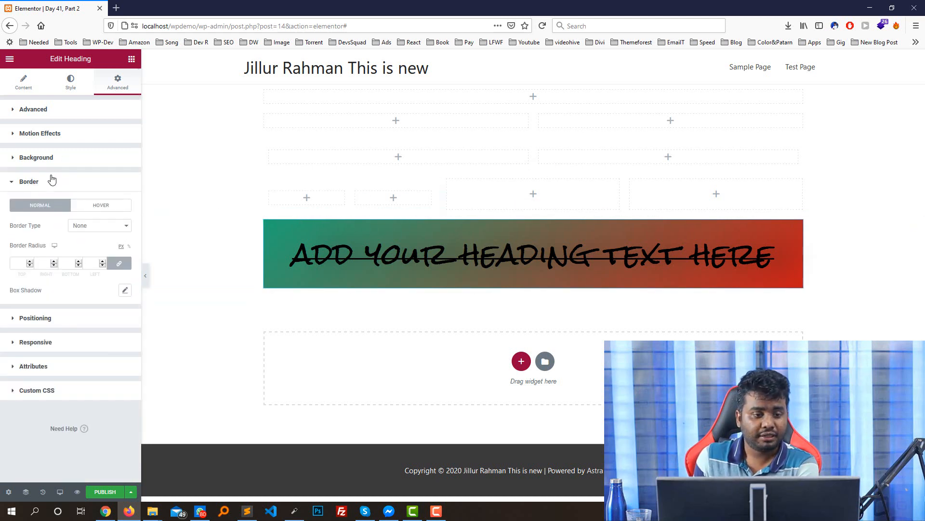
click(52, 182)
click(45, 205)
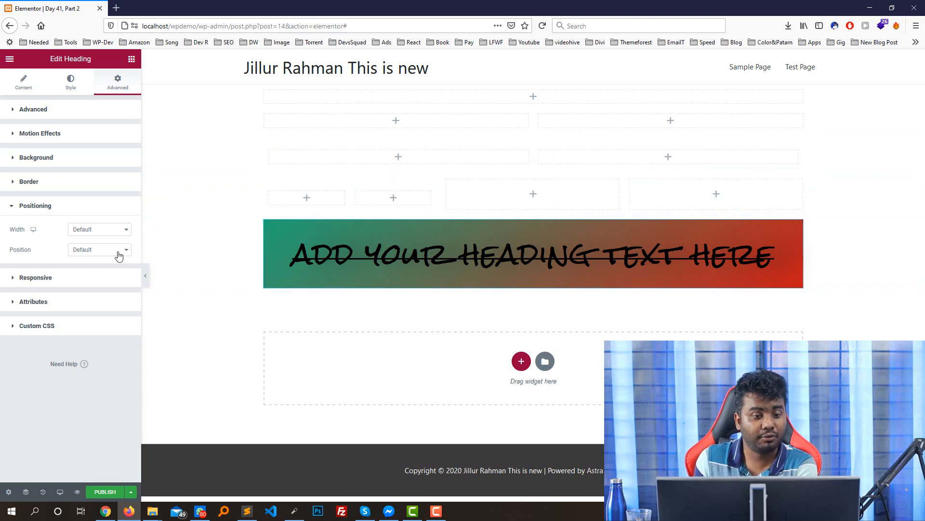
click(64, 279)
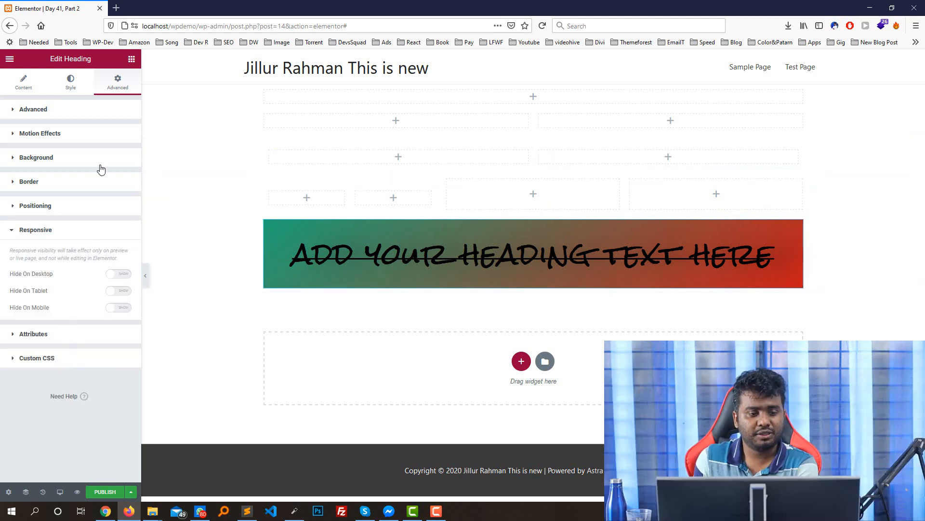
Step: Add an Image widget to the page below the heading
click(132, 59)
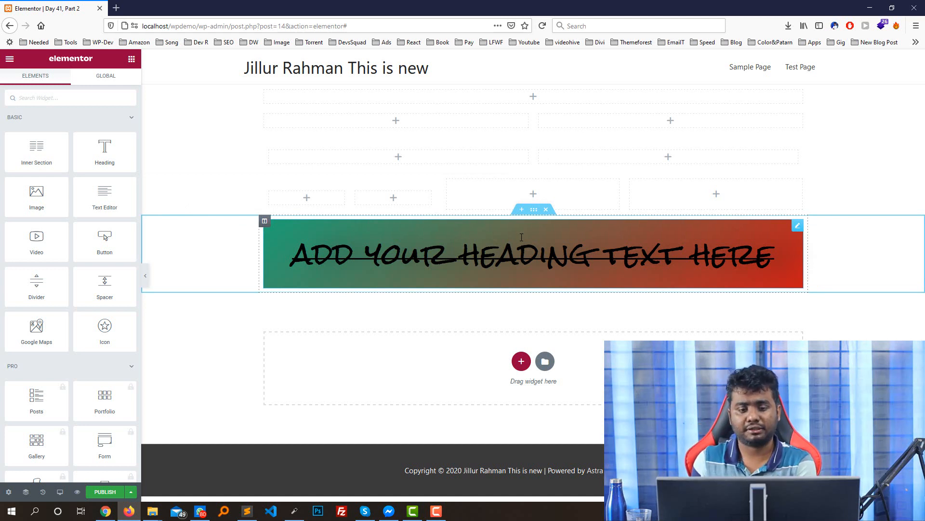
drag(36, 195, 442, 340)
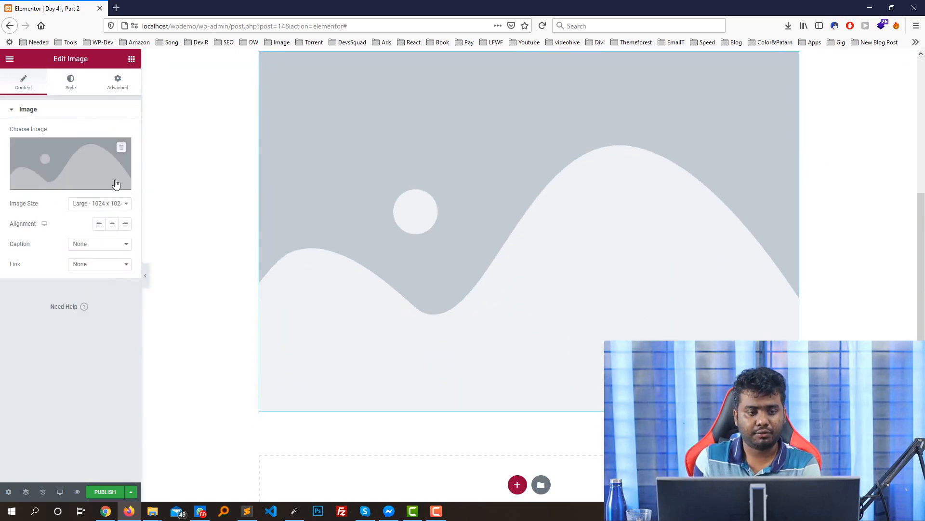
scroll(538, 210, up, 1)
scroll(531, 198, down, 1)
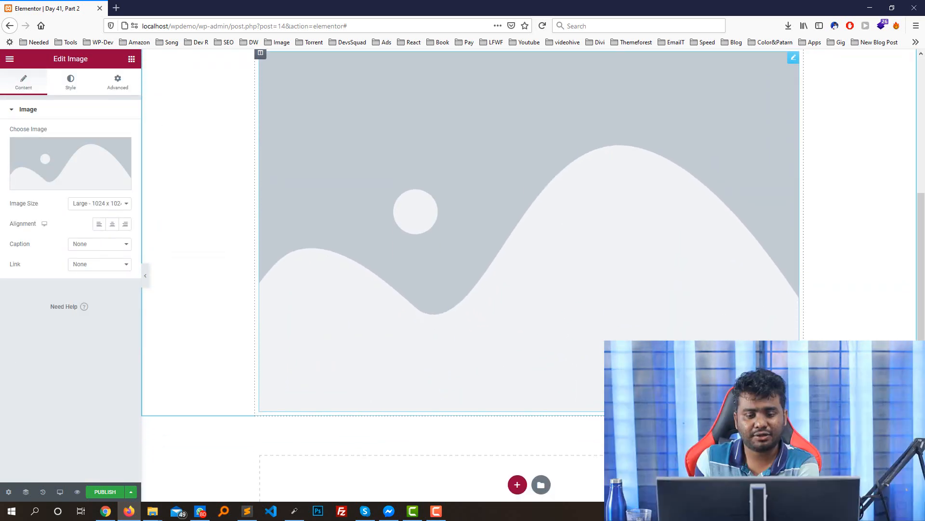
Step: Add an empty two-column section and an empty three-column section below the placeholder image
scroll(508, 458, down, 1)
click(517, 436)
scroll(508, 389, down, 2)
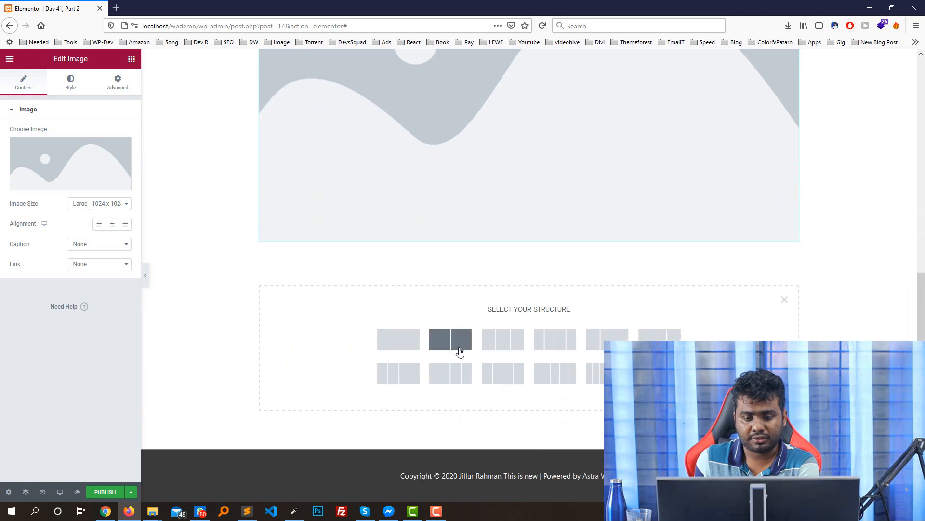
click(460, 352)
click(516, 365)
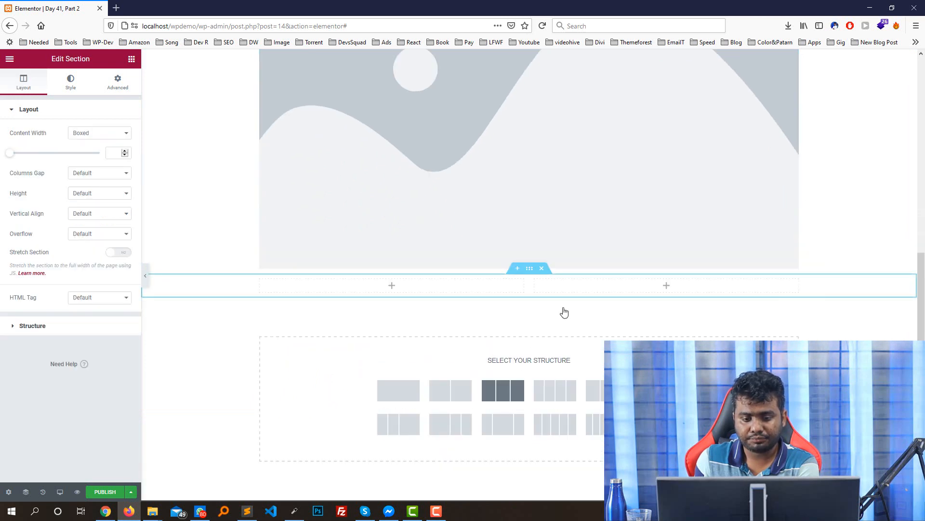
click(503, 391)
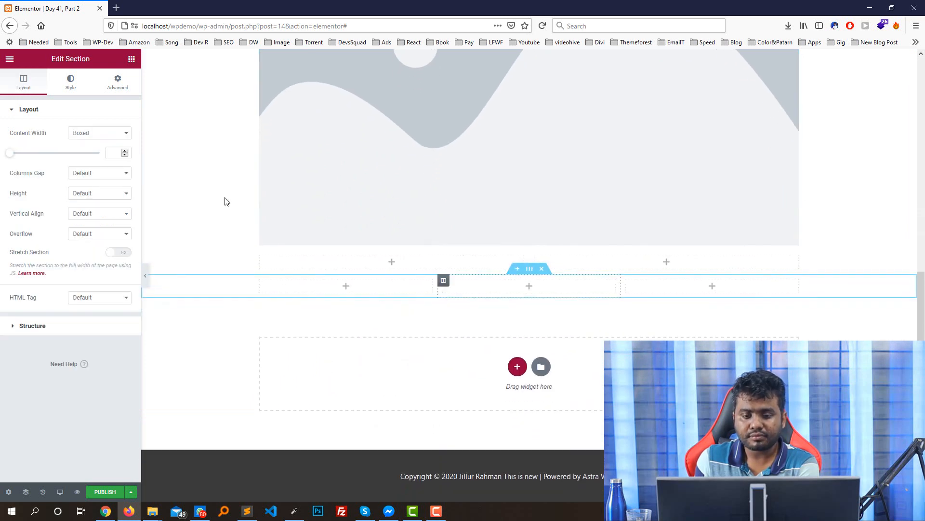
Step: Add an Image widget to the middle column of the three-column section and insert the portrait photo from the media library
click(131, 58)
drag(37, 192, 494, 284)
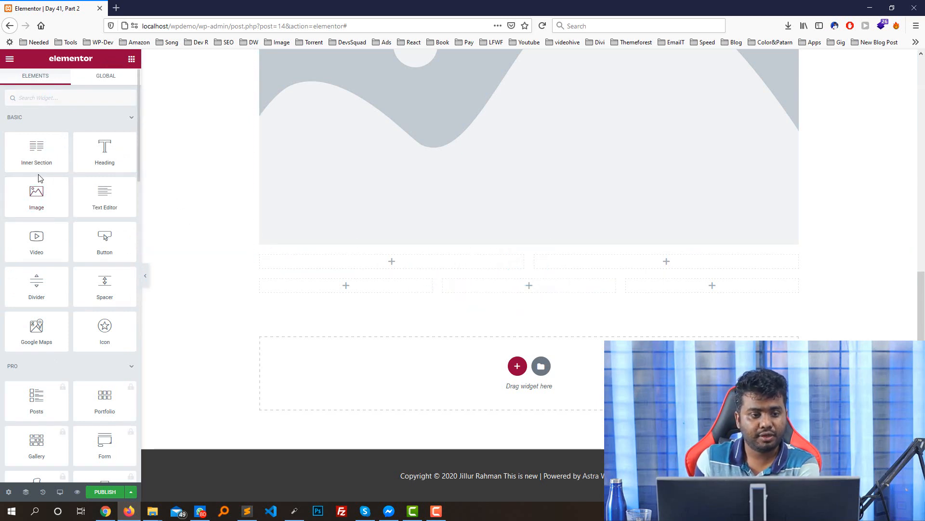
drag(36, 193, 536, 294)
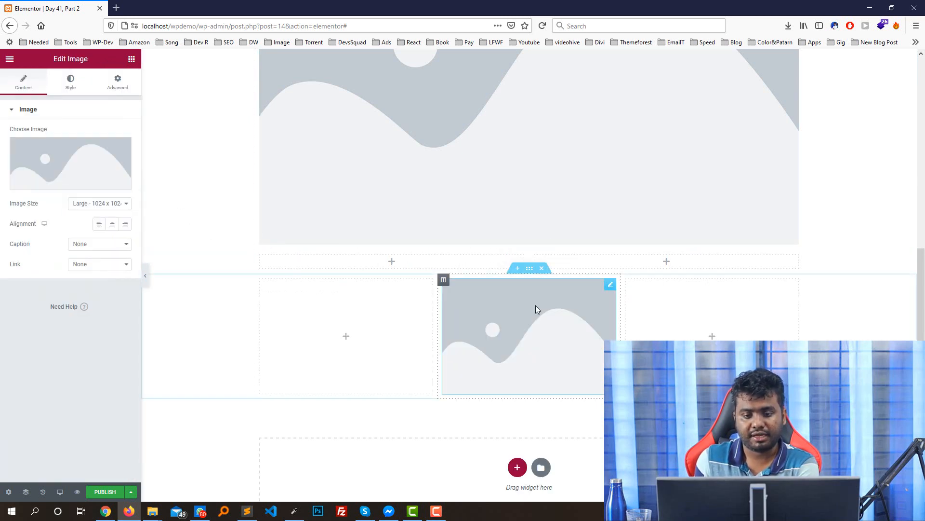
click(72, 155)
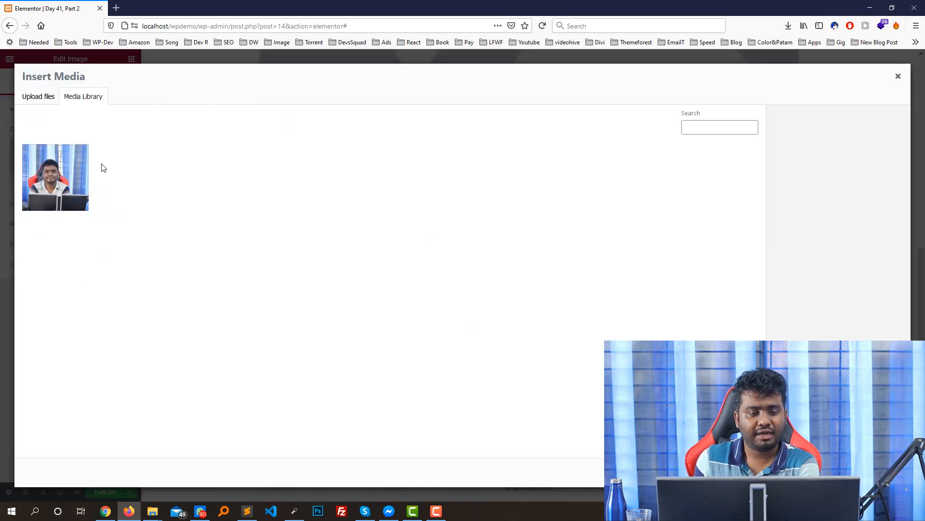
click(56, 205)
click(878, 472)
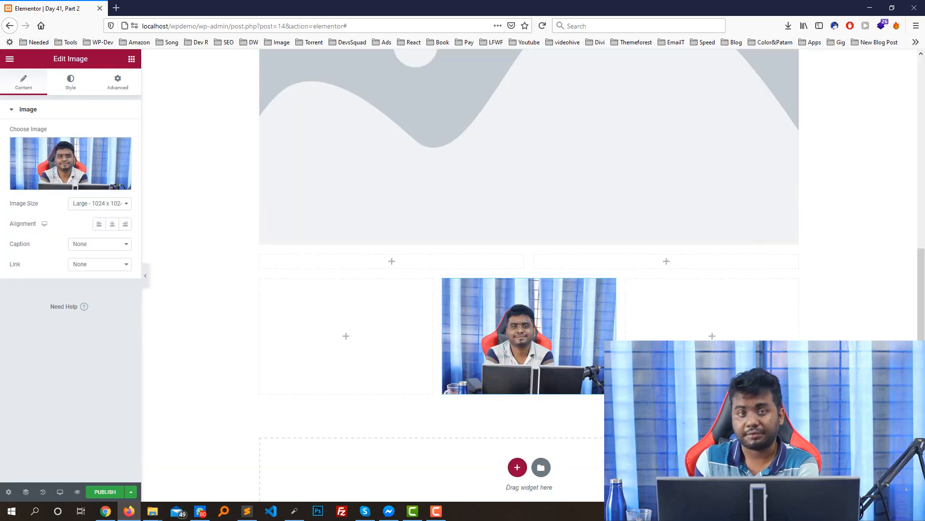
Step: Set the photo's image size to Full and its alignment to center
scroll(455, 238, down, 3)
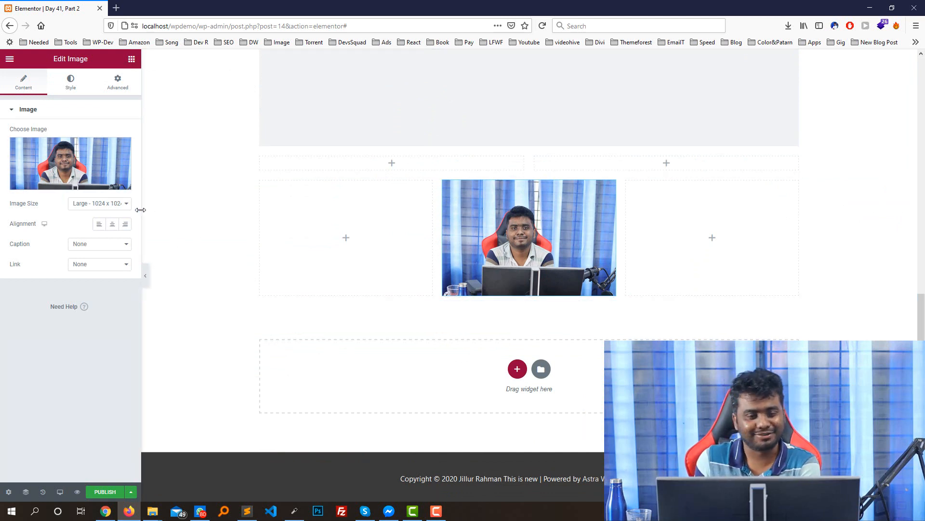
click(102, 207)
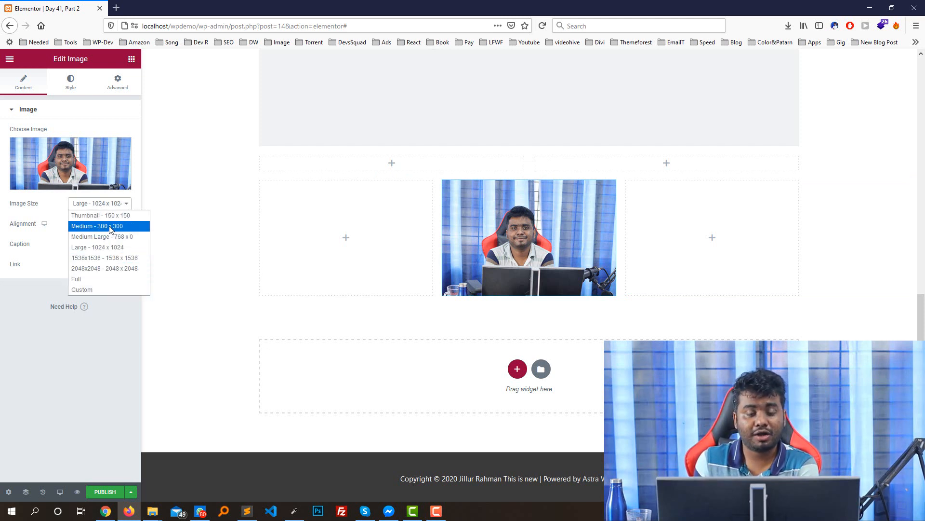
click(31, 218)
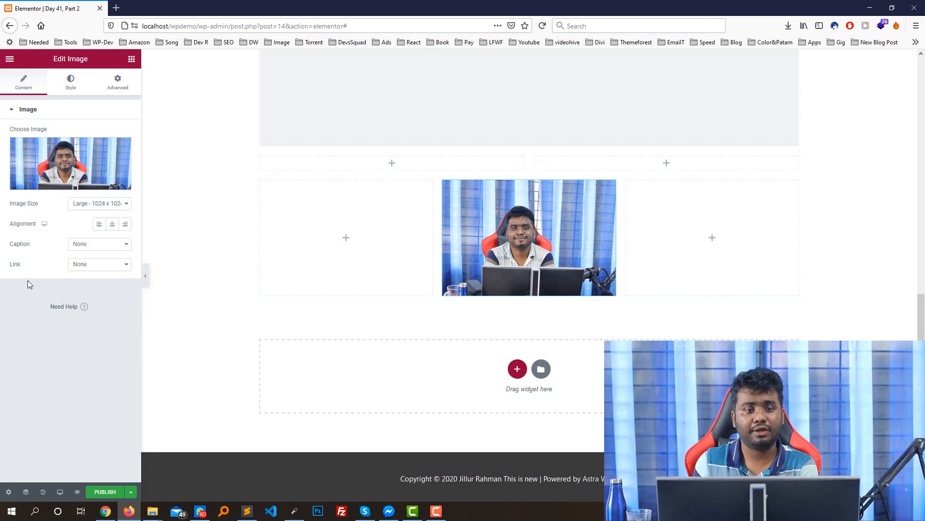
click(98, 205)
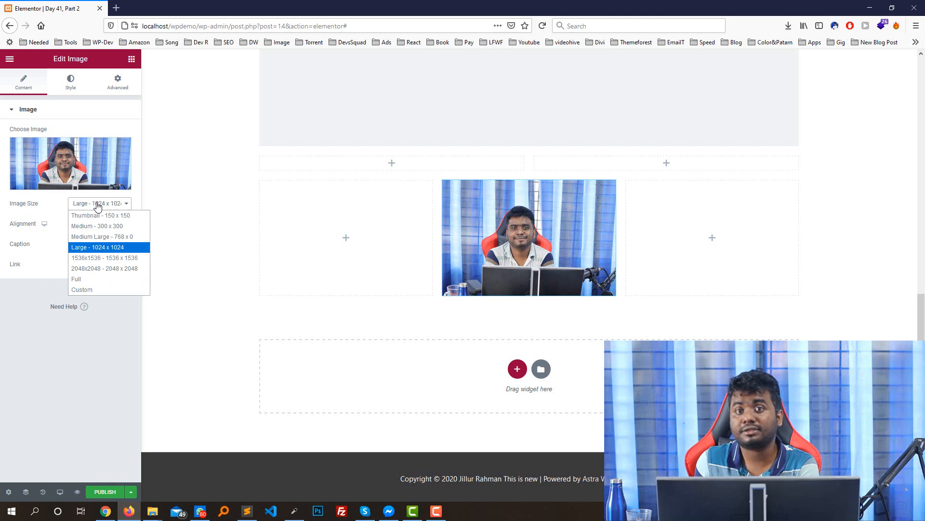
click(94, 279)
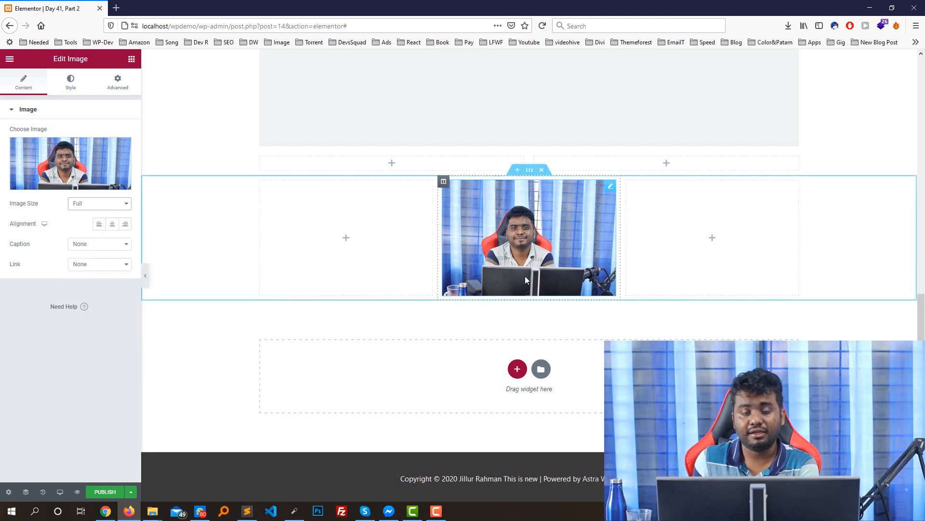
click(112, 223)
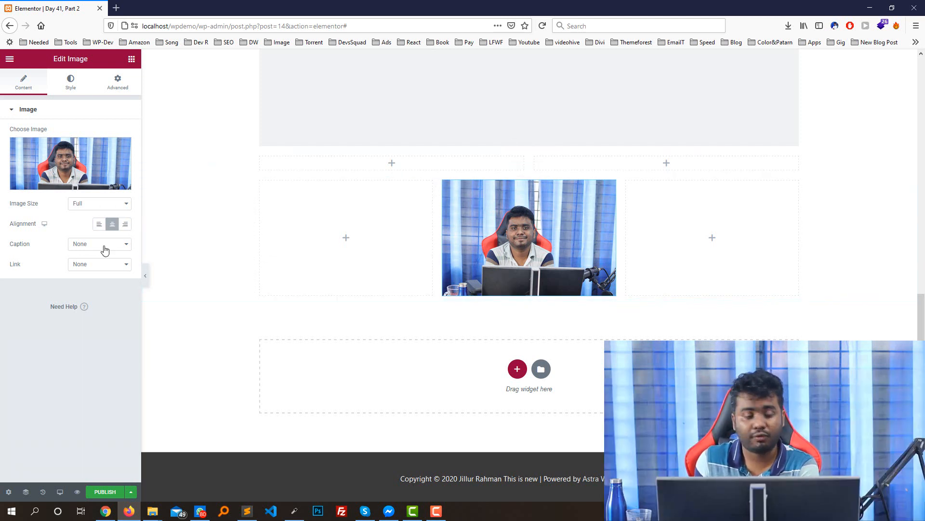
Step: Try a custom caption with a short greeting and a first name under the photo, and return the caption to None
click(80, 244)
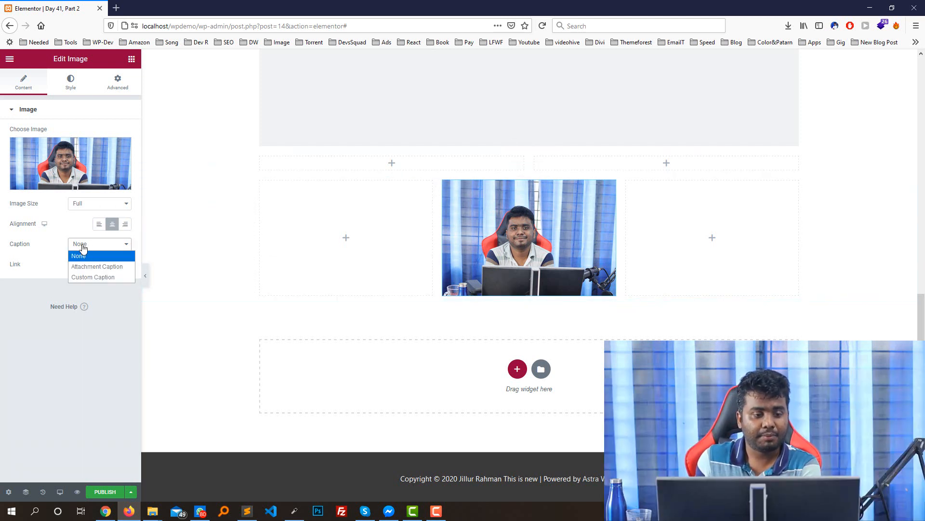
click(90, 281)
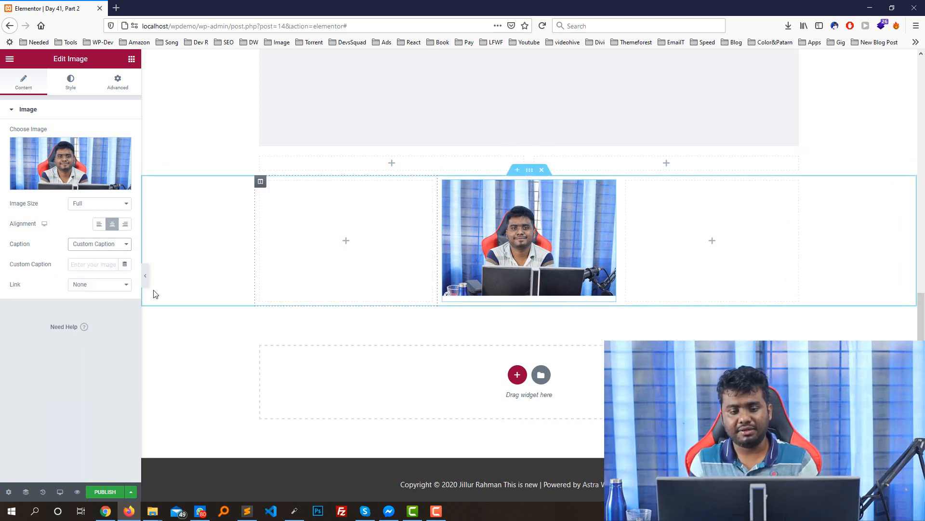
click(91, 263)
text(Hel)
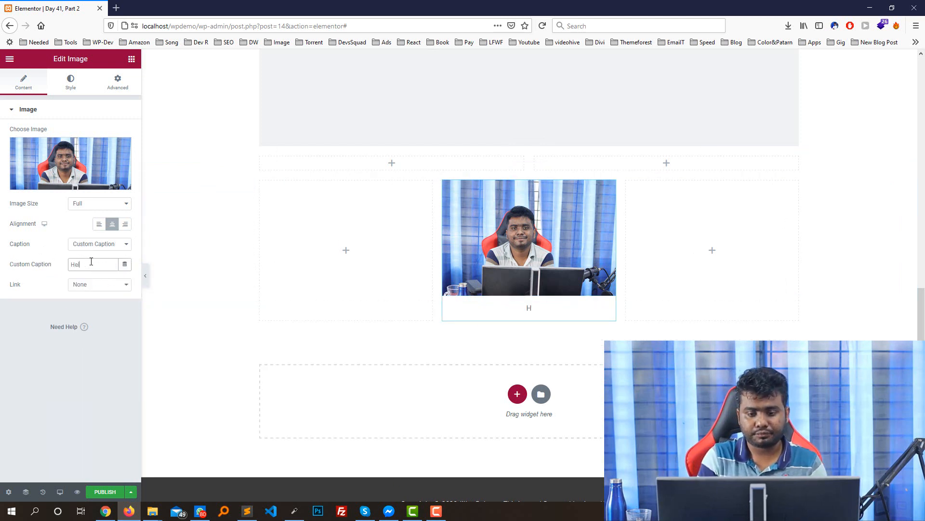
text(lo Jillur)
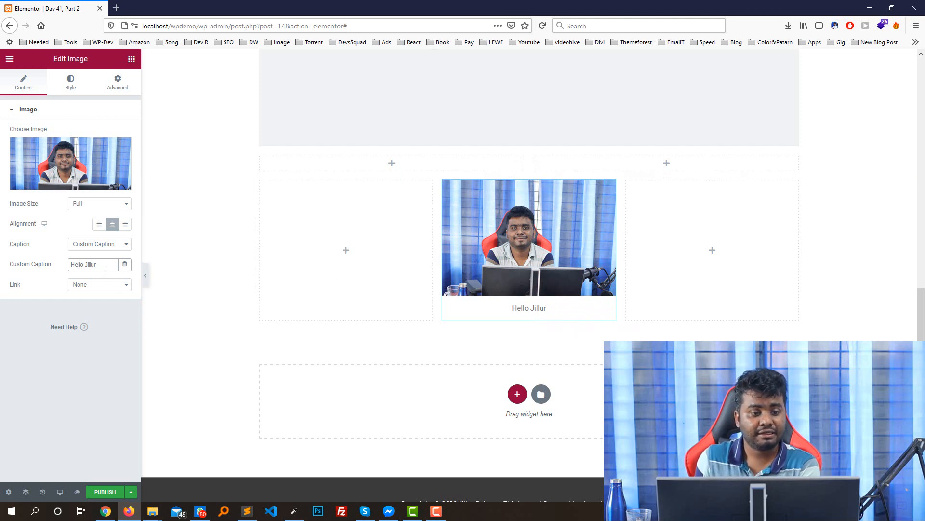
click(103, 245)
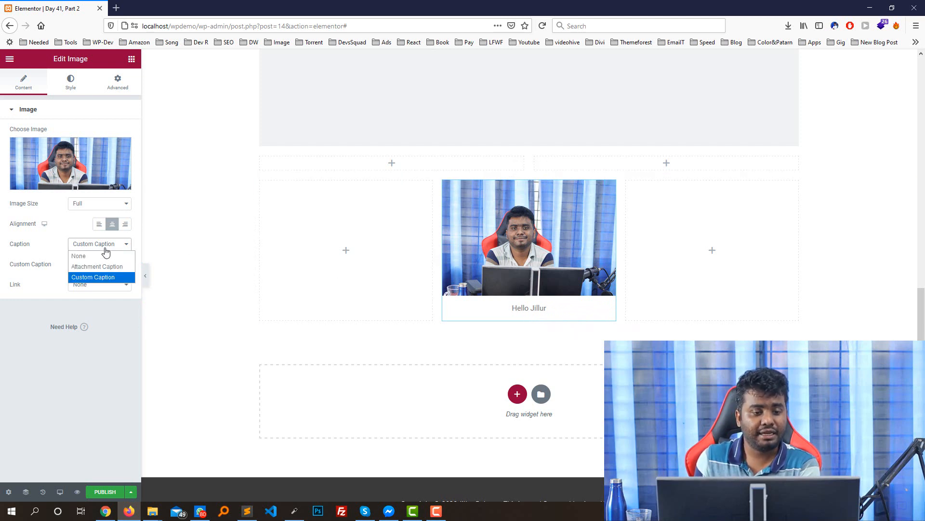
click(84, 257)
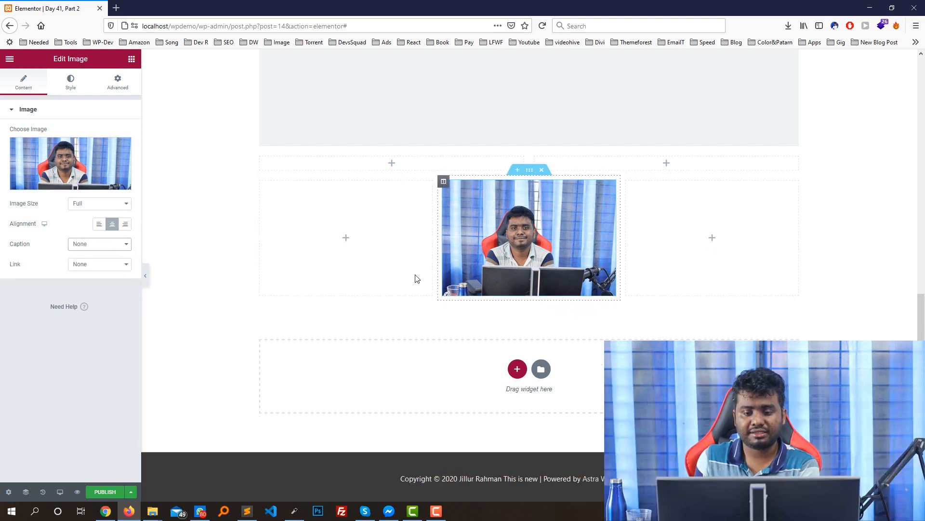
Step: Try the Custom URL link option for the photo, and set its link to Media File with Lightbox set to Yes
click(82, 270)
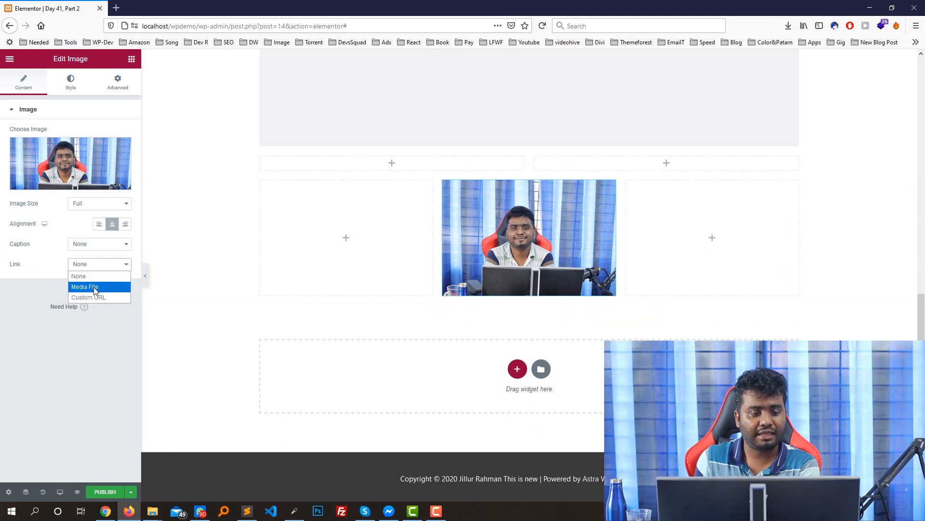
click(89, 298)
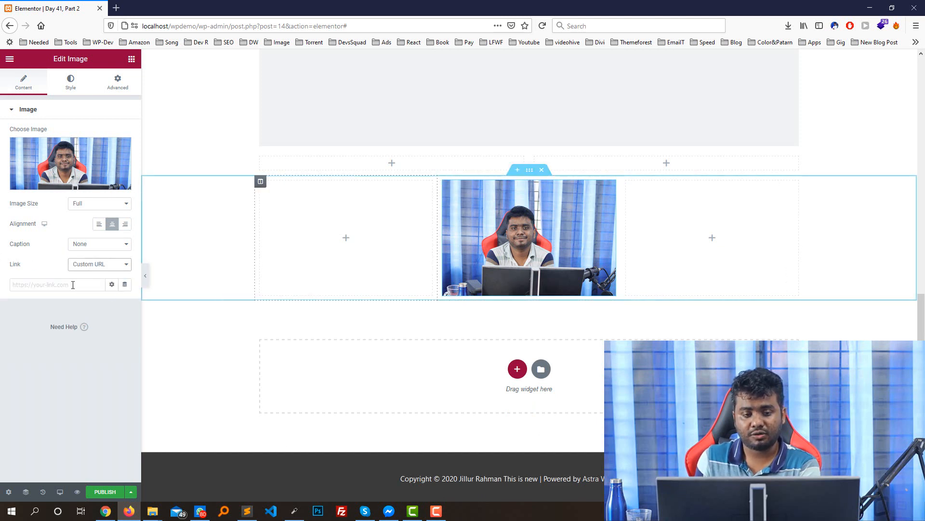
click(87, 264)
click(87, 289)
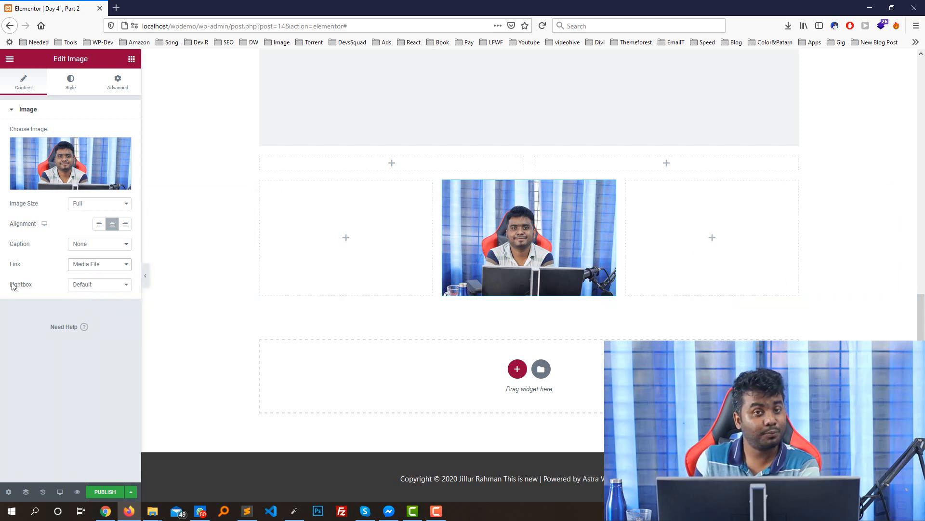
click(89, 286)
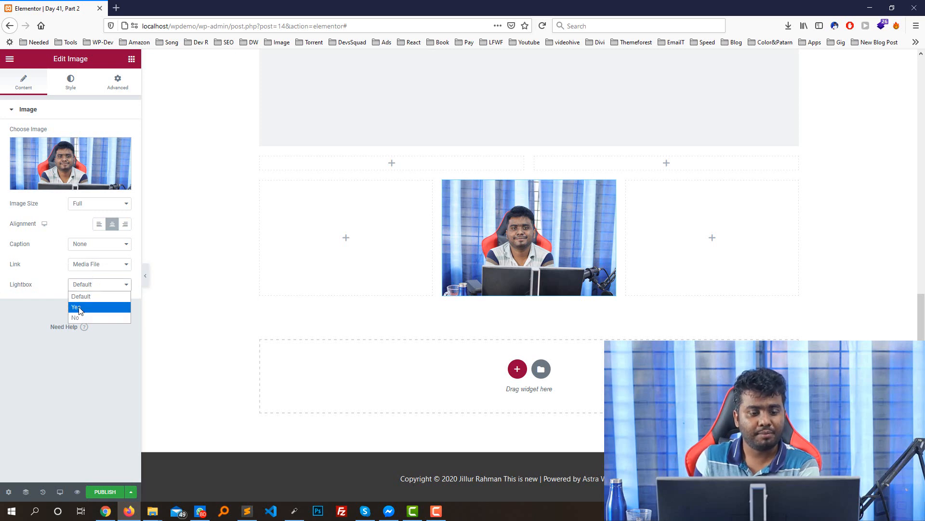
click(80, 306)
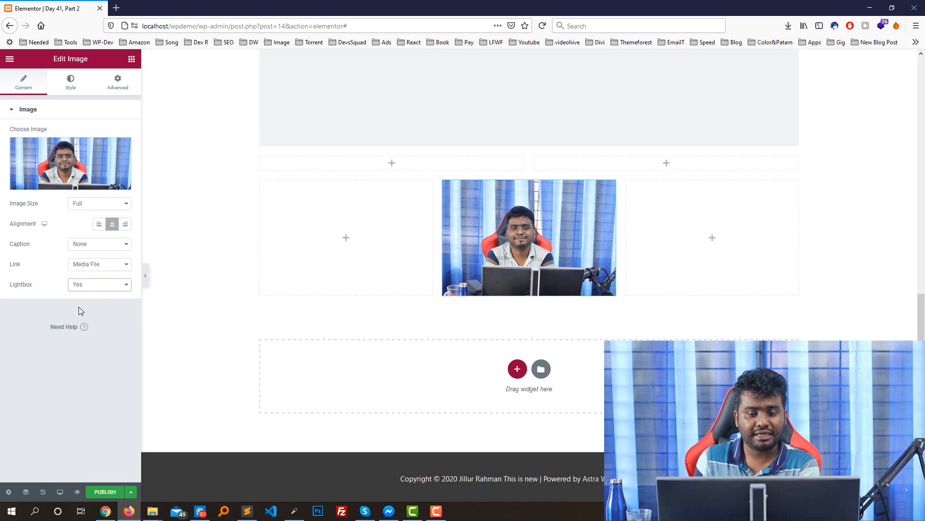
Step: Preview the photo in its lightbox twice, closing it each time
click(540, 236)
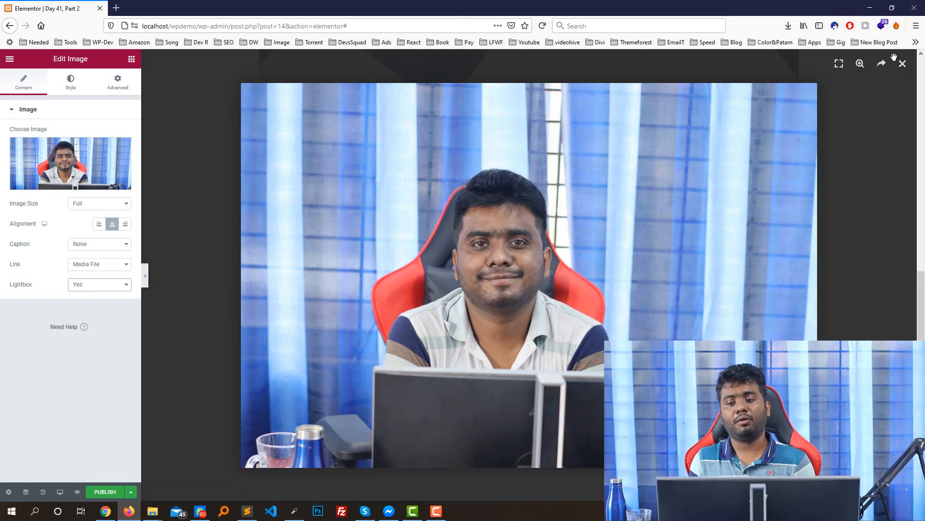
click(904, 64)
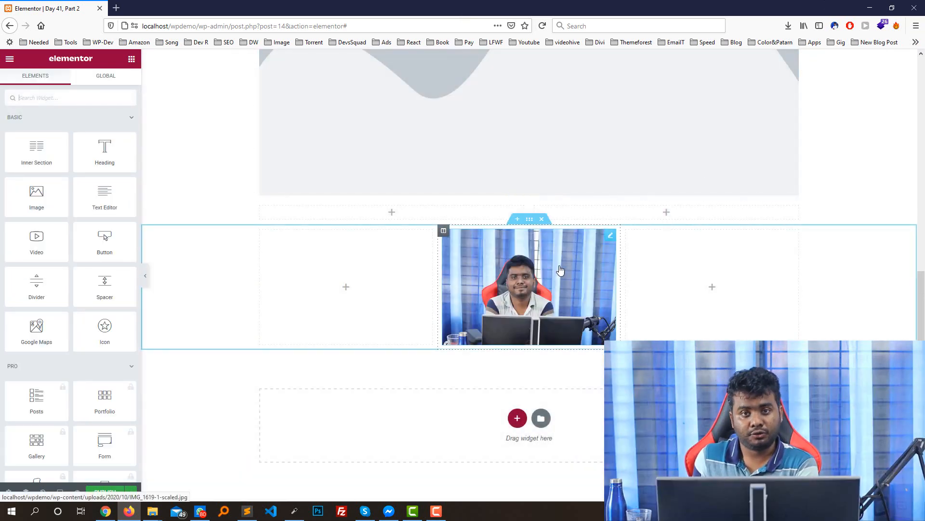
click(531, 284)
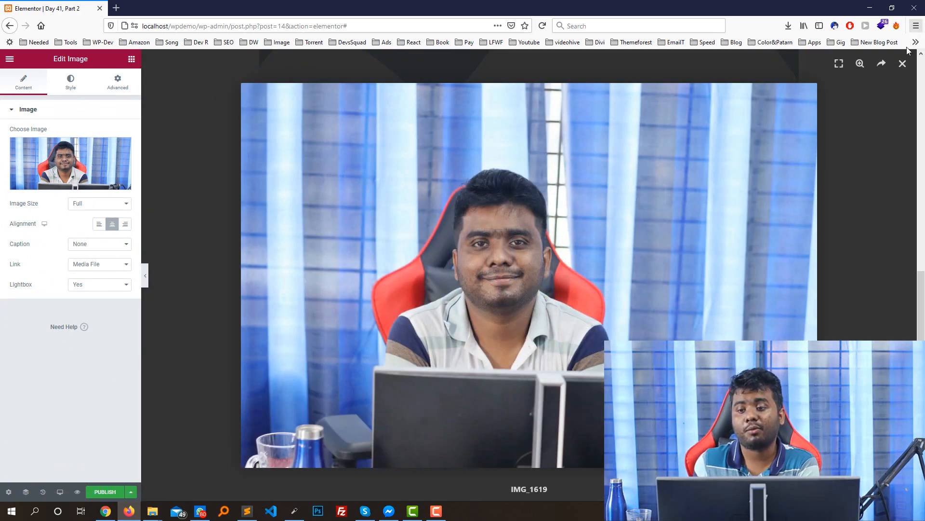
click(908, 64)
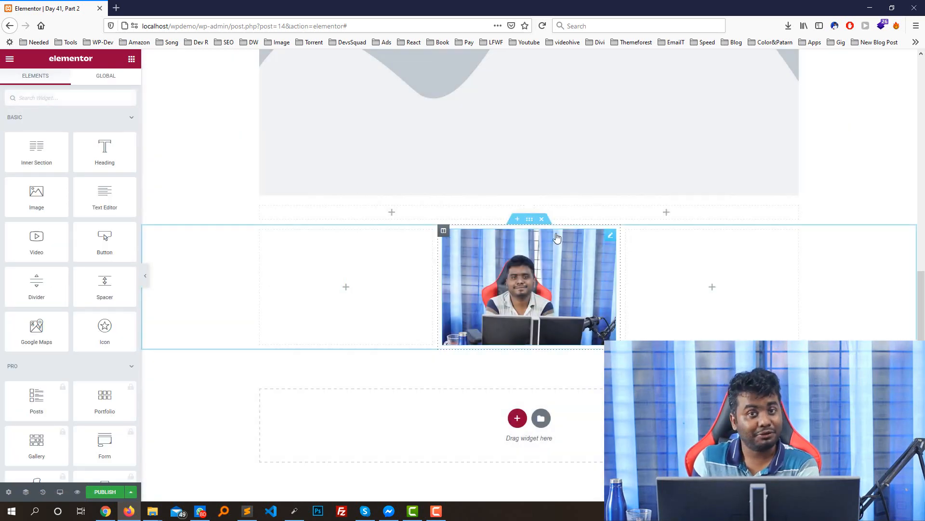
Step: Reopen the photo's settings for styling, widen its middle column on both sides, and set the image width to 100%
right_click(503, 244)
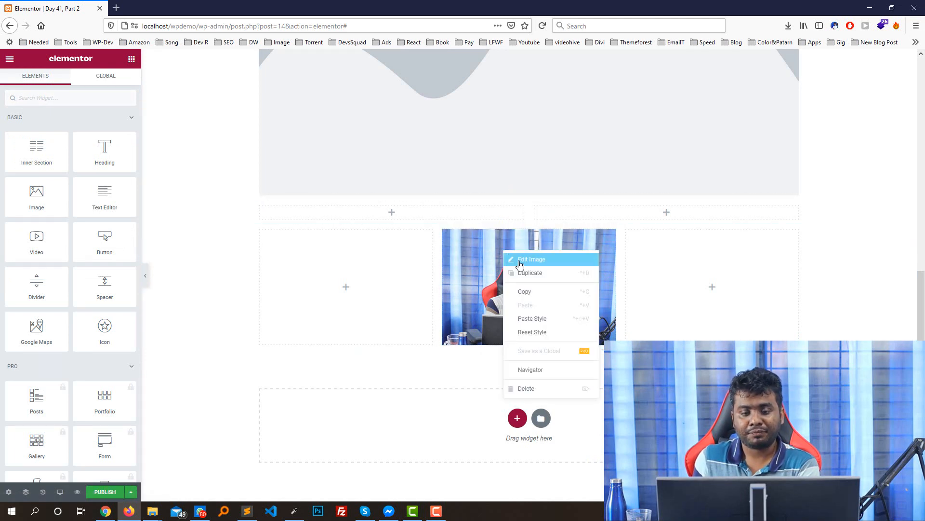
click(516, 260)
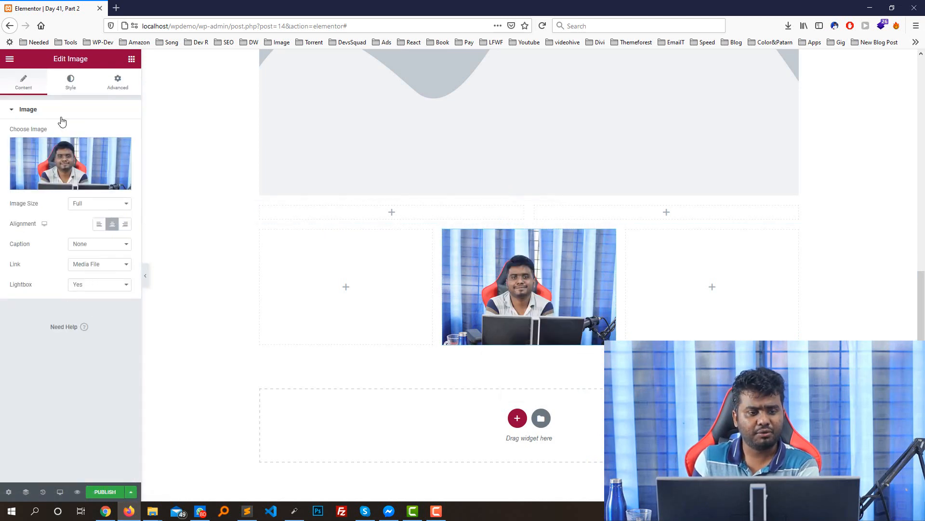
click(70, 82)
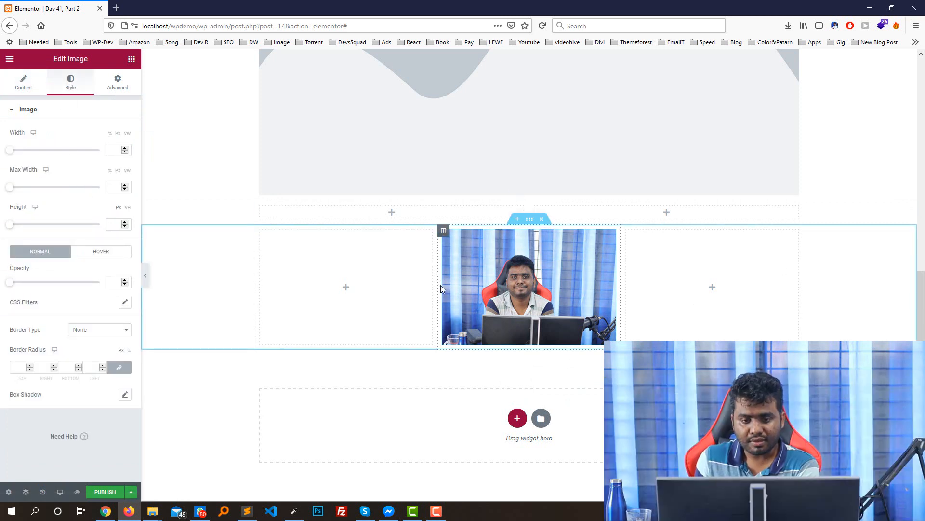
drag(439, 285, 348, 284)
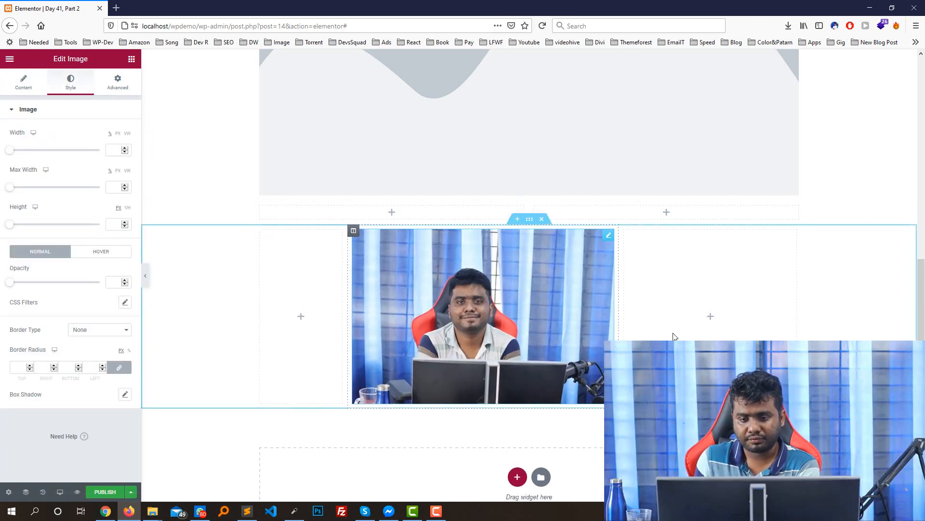
drag(621, 293, 689, 301)
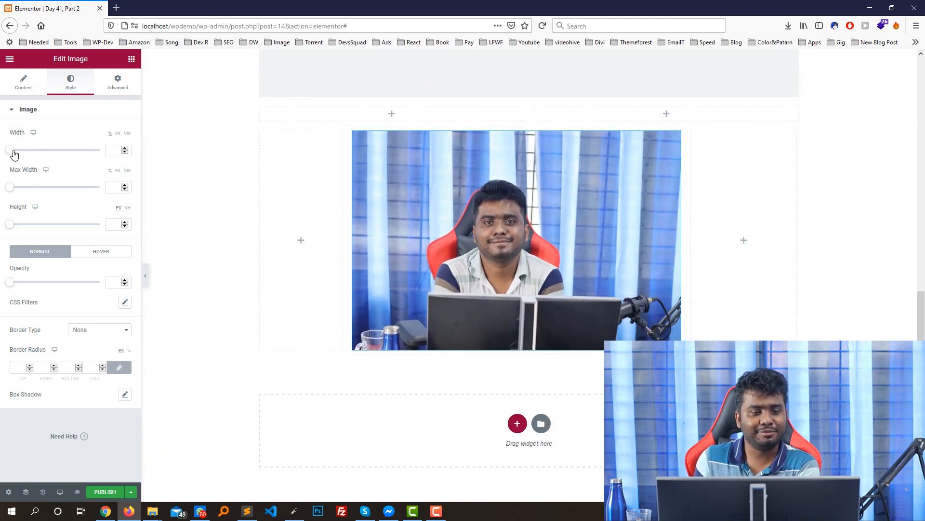
drag(13, 153, 124, 152)
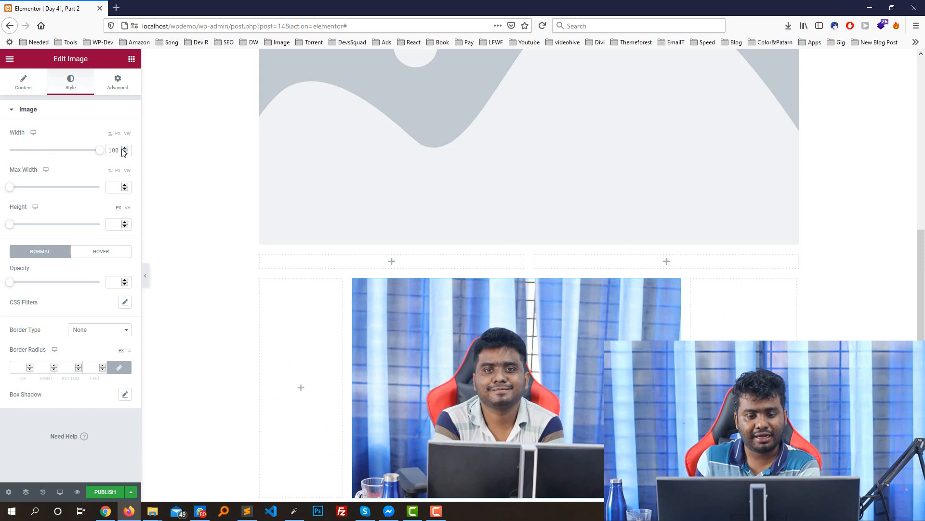
scroll(677, 261, down, 4)
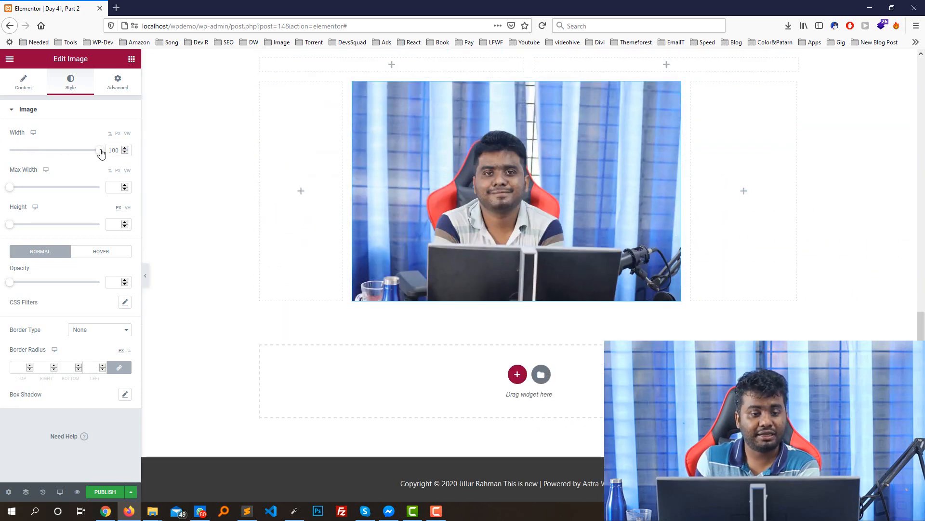
Step: Try the photo at 64% width, set its width and max width to 100%, and set its height to 500 px
drag(100, 152, 70, 154)
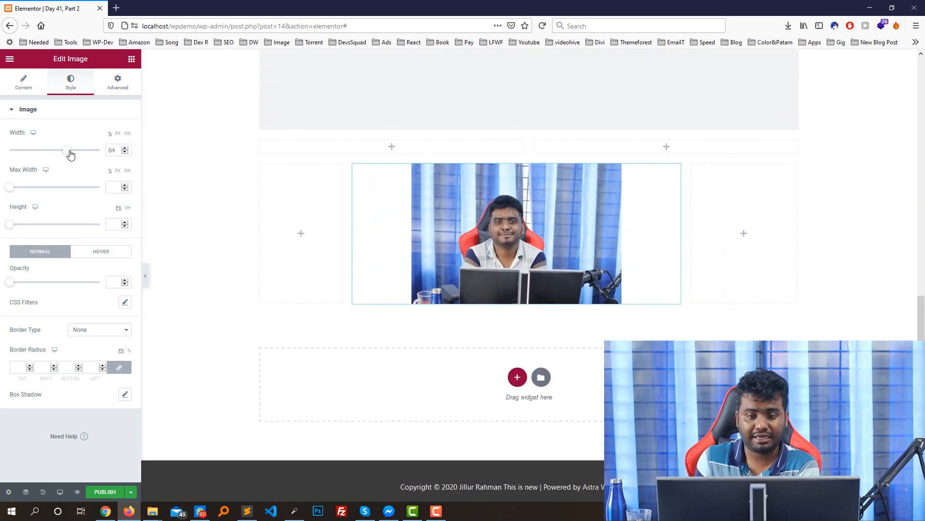
drag(12, 191, 103, 195)
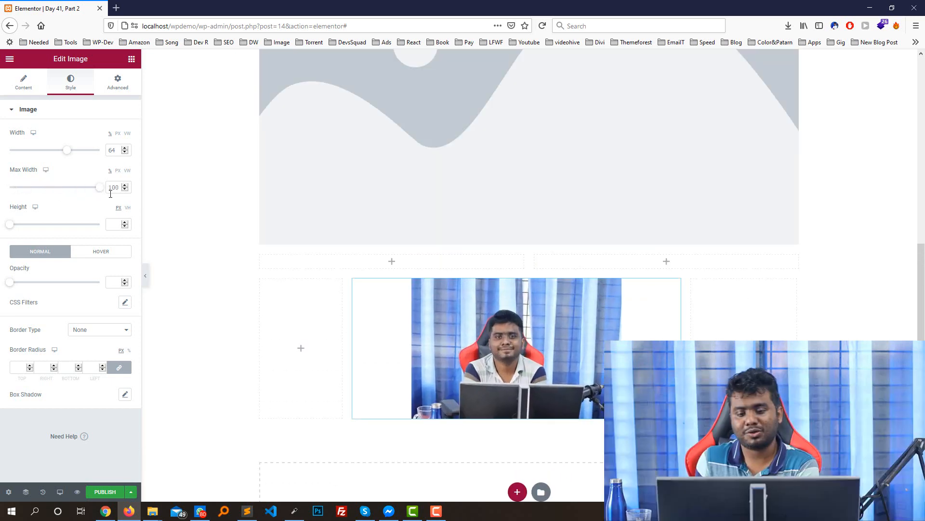
drag(66, 151, 118, 153)
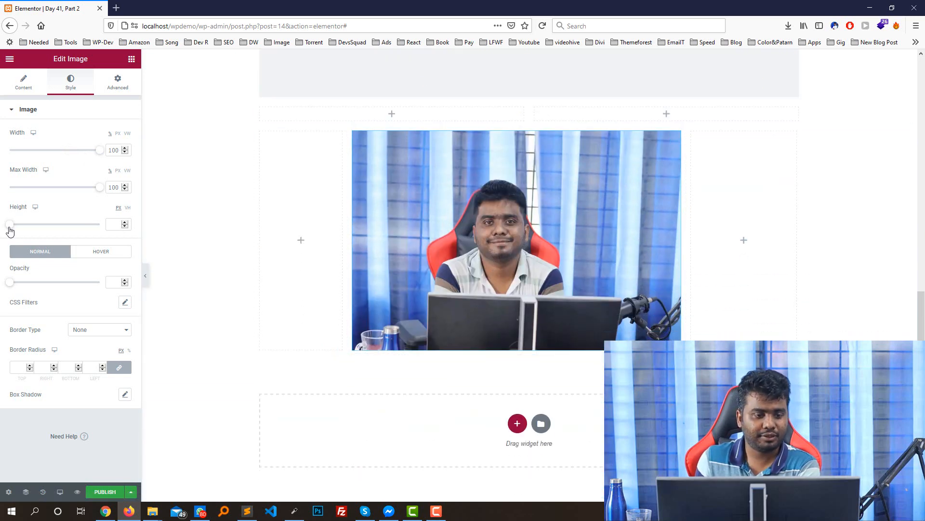
drag(10, 225, 131, 233)
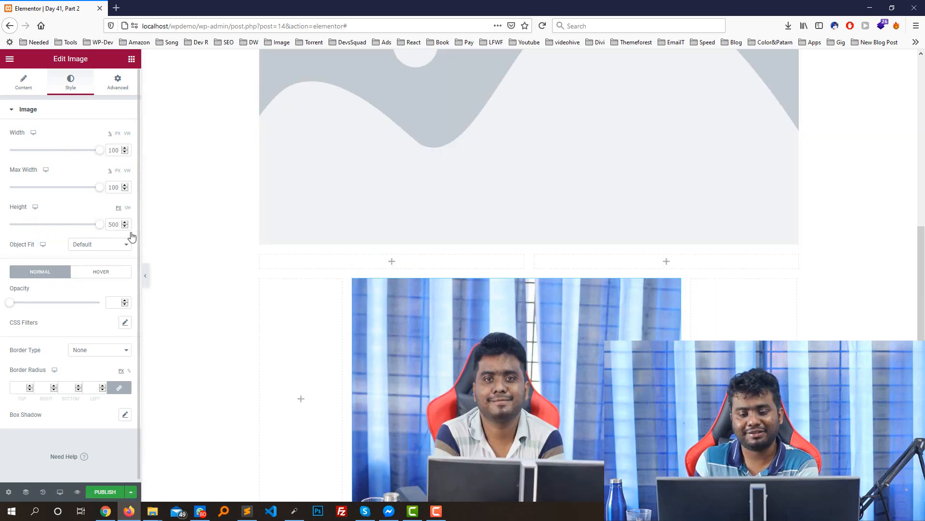
Step: Try the Fill, Cover and Contain object fits on the photo, and return the setting to Default
click(103, 244)
click(78, 264)
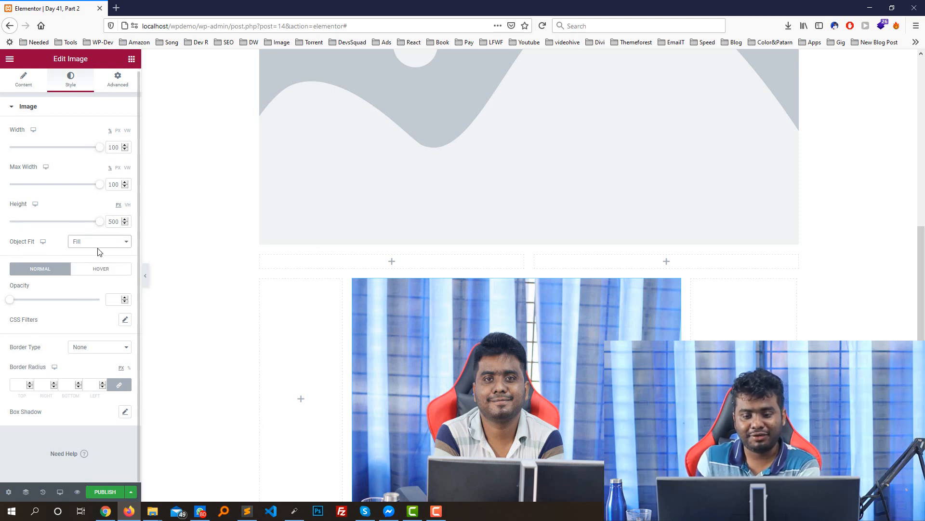
click(94, 242)
click(80, 274)
click(101, 242)
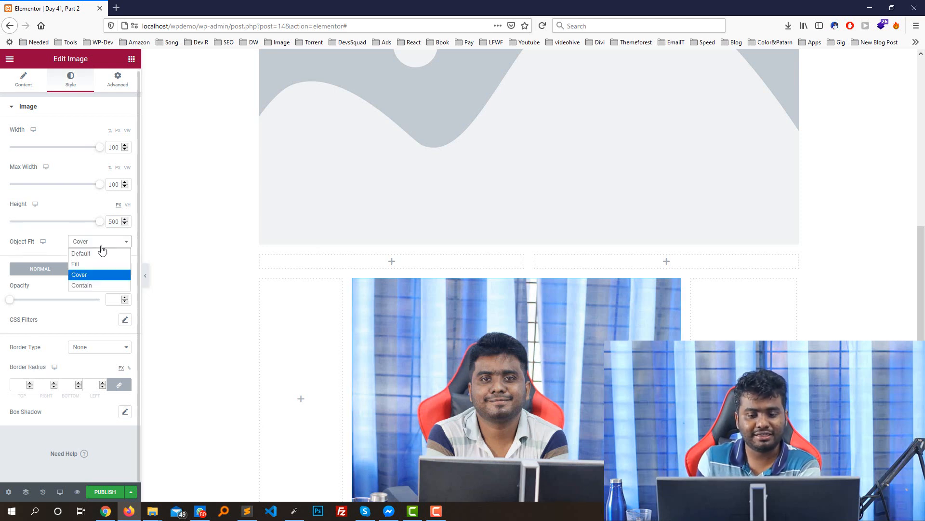
click(90, 285)
scroll(487, 263, down, 3)
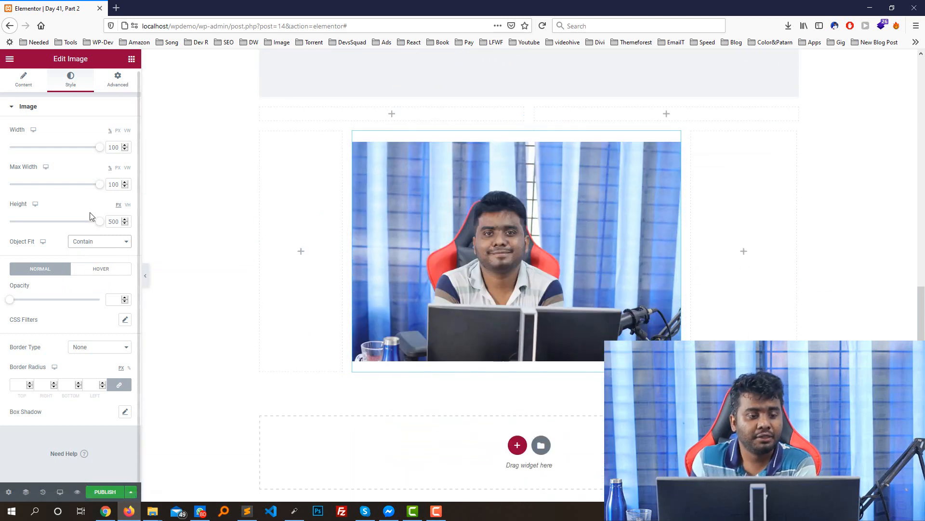
click(91, 243)
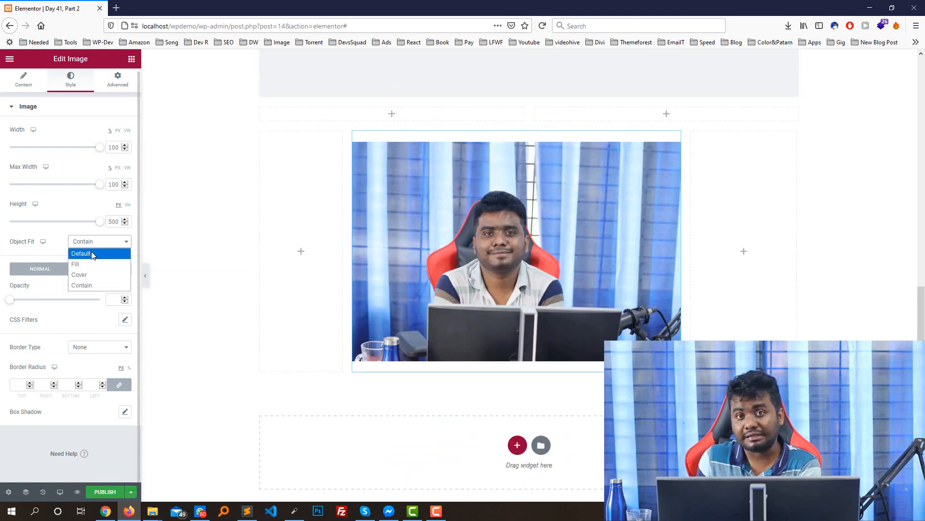
click(93, 254)
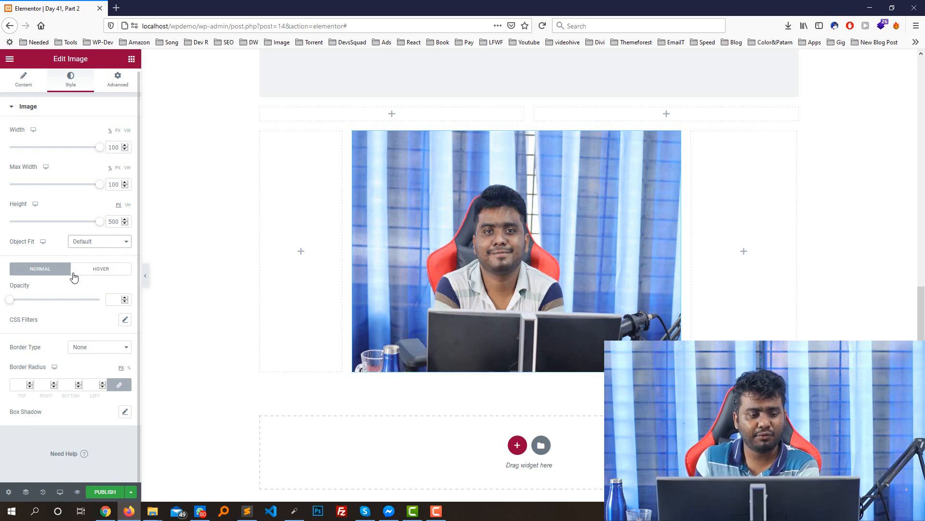
Step: Try the photo at 0.45 opacity, give it a Double border, and raise its opacity to 1
drag(10, 300, 49, 299)
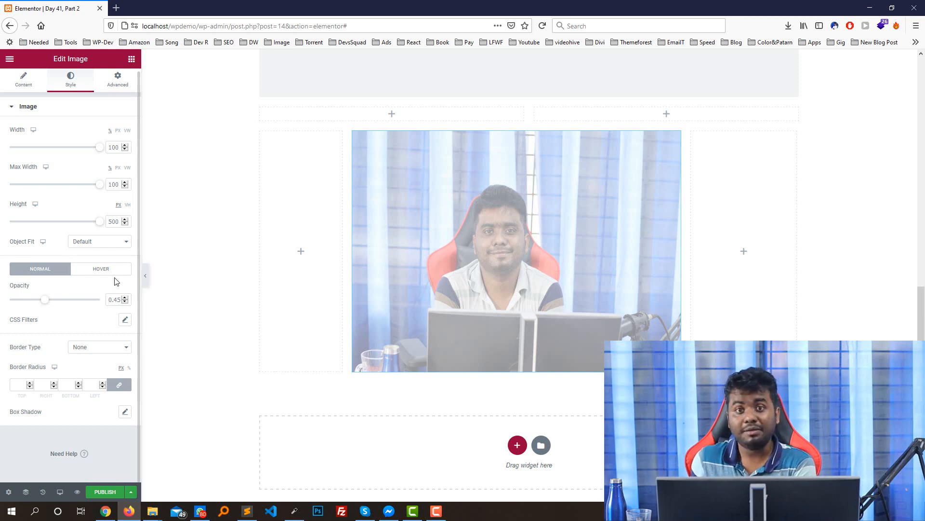
click(102, 347)
click(97, 378)
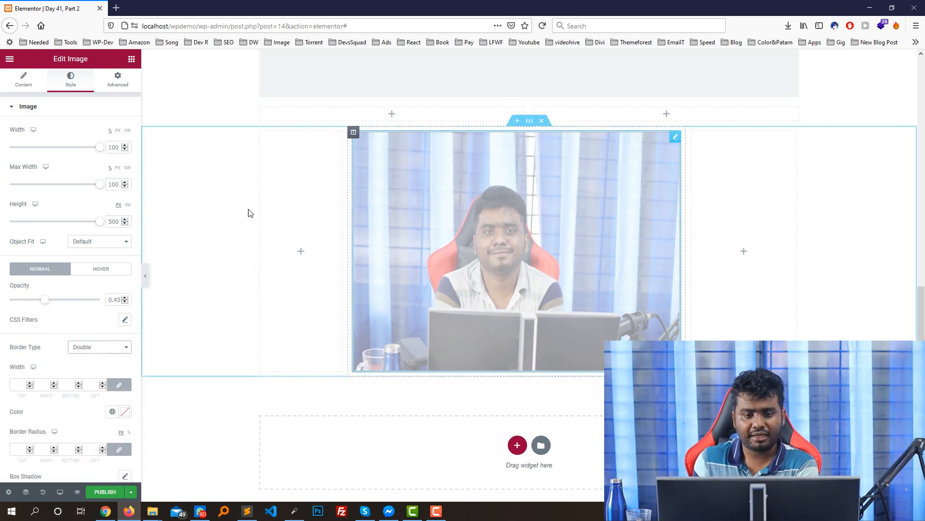
drag(45, 299, 151, 322)
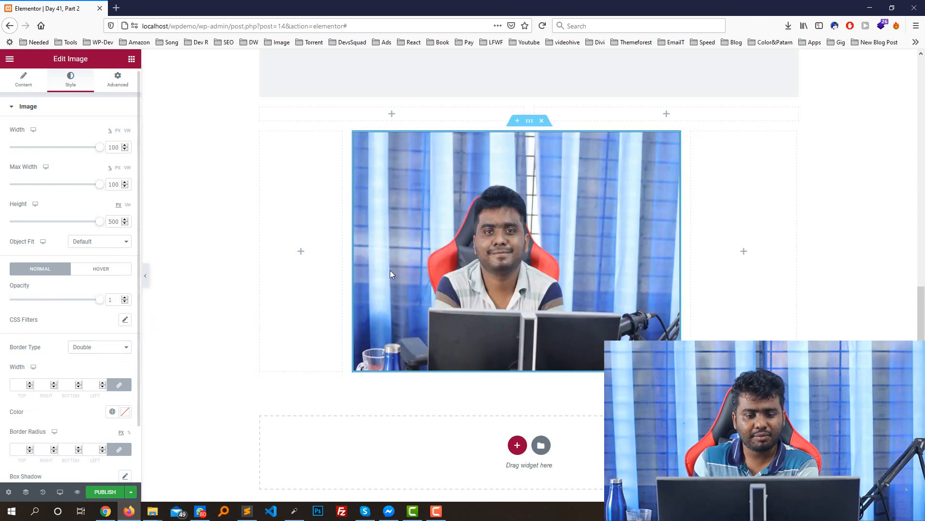
Step: Change the photo's border type to Dotted and set the border width to 5 px on all sides
click(97, 347)
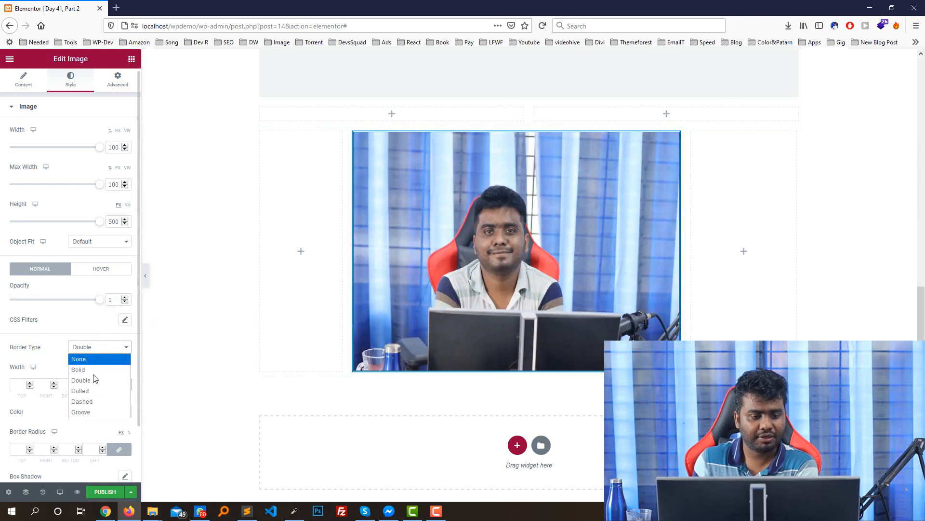
click(85, 388)
scroll(82, 354, down, 1)
scroll(81, 354, down, 1)
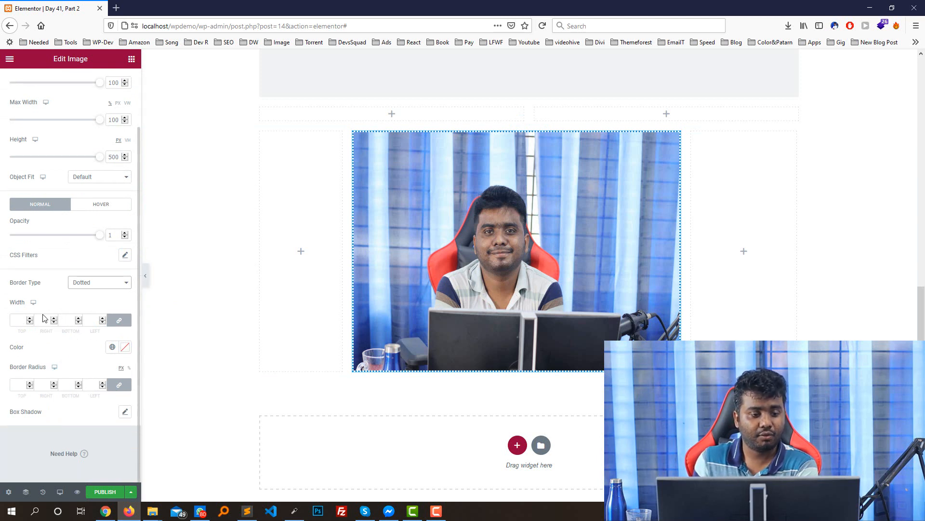
click(23, 321)
text(5)
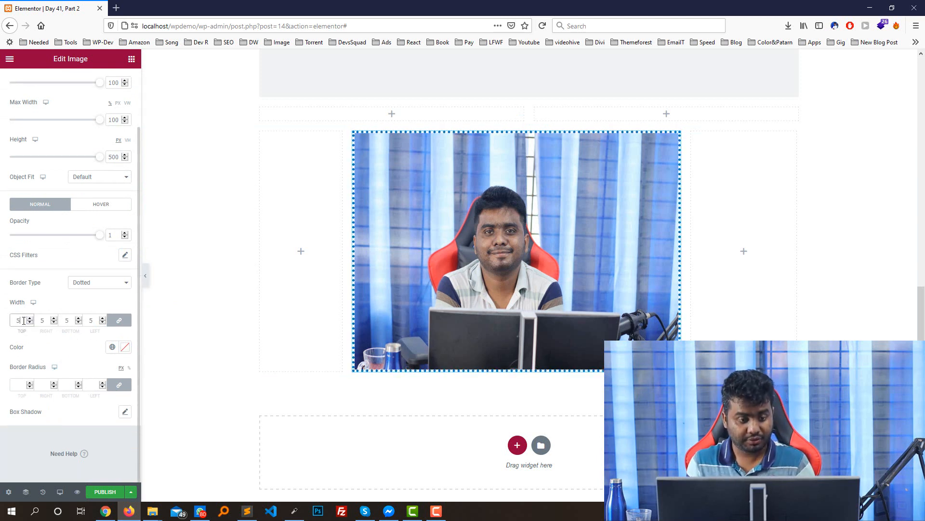
Step: Change the photo's border type to Solid and color the border a medium red
click(99, 285)
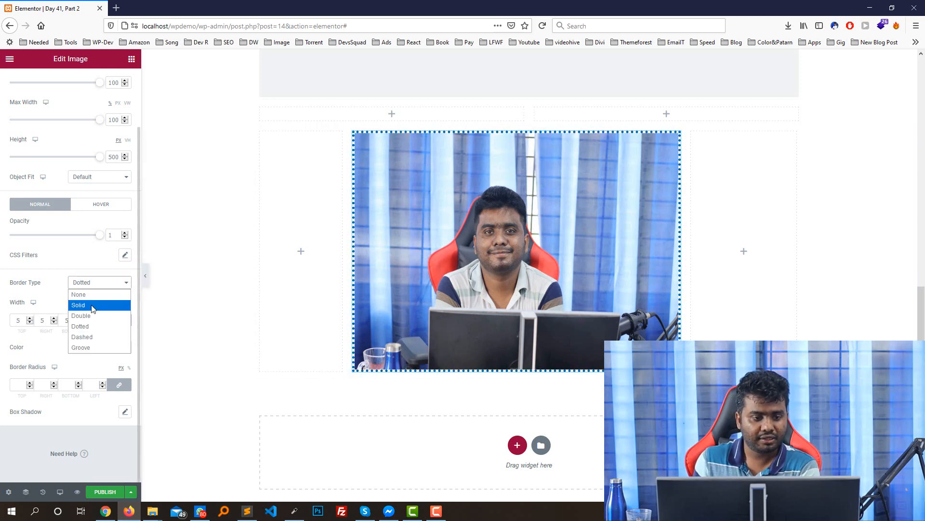
click(92, 311)
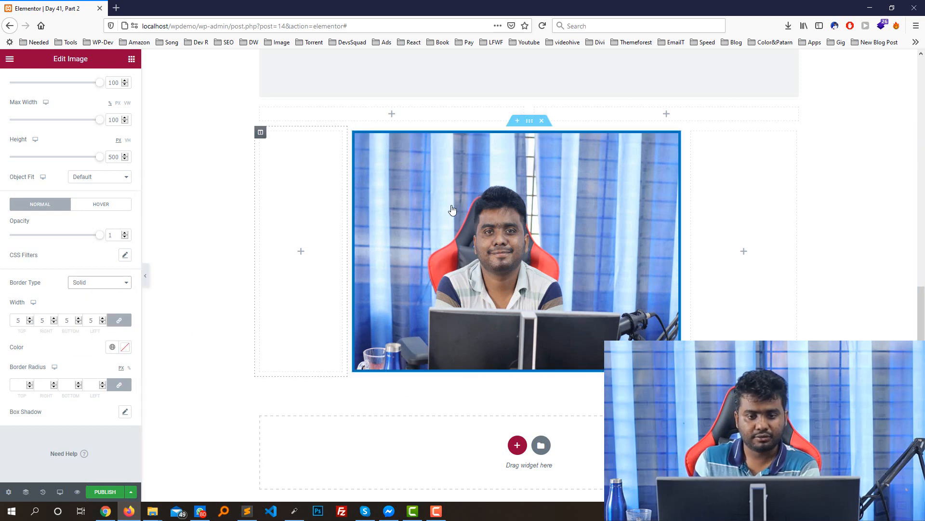
click(125, 347)
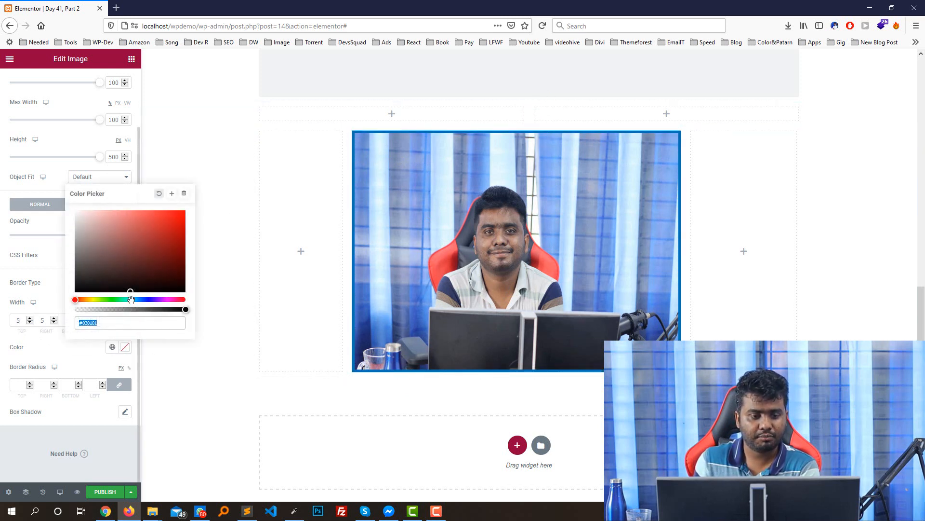
click(172, 222)
click(148, 228)
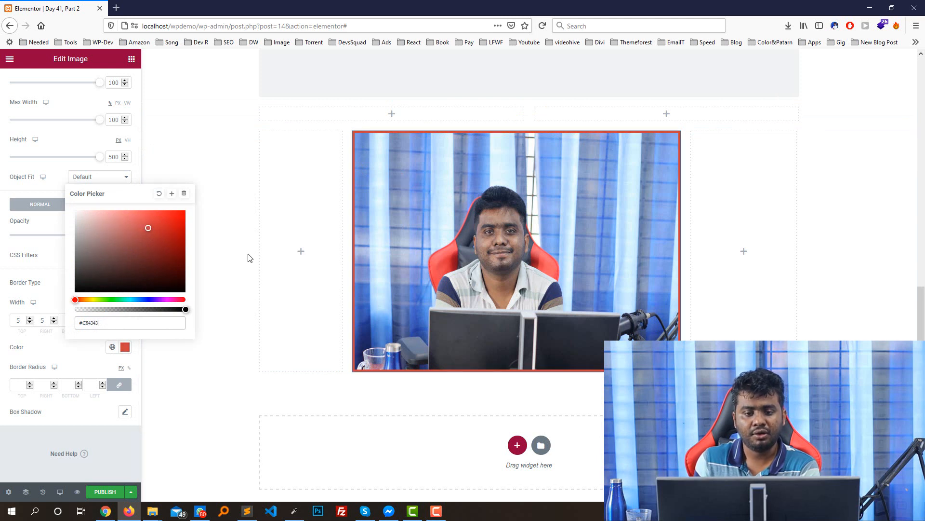
click(29, 282)
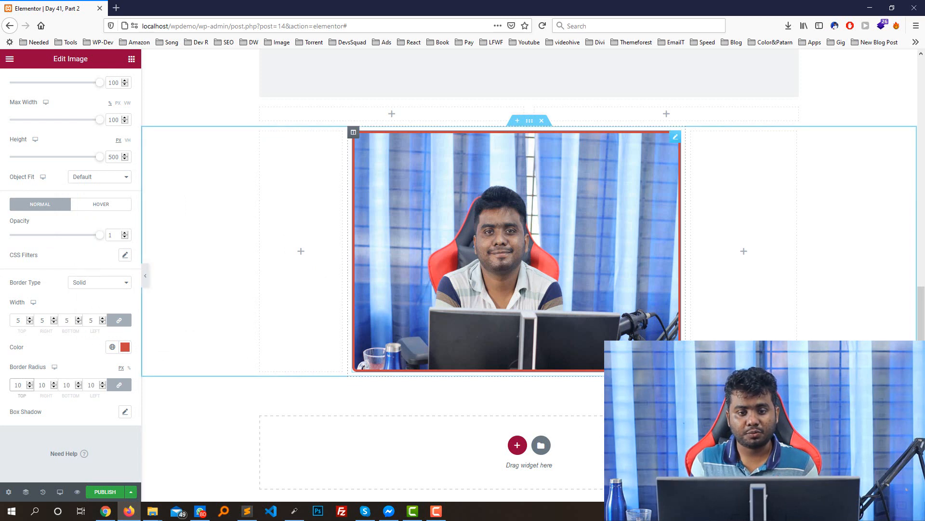
Step: Set the photo's border radius to 20 px on all four corners
key(BackSpace)
key(BackSpace)
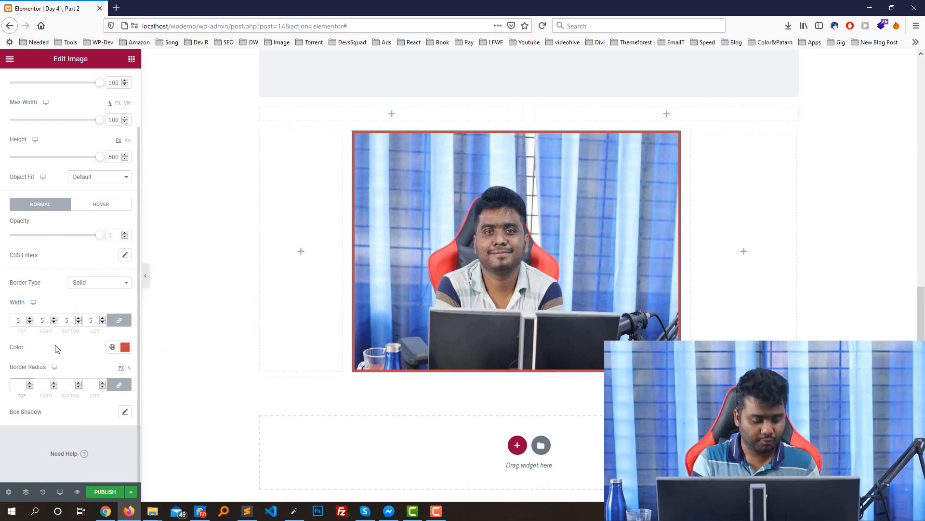
text(20)
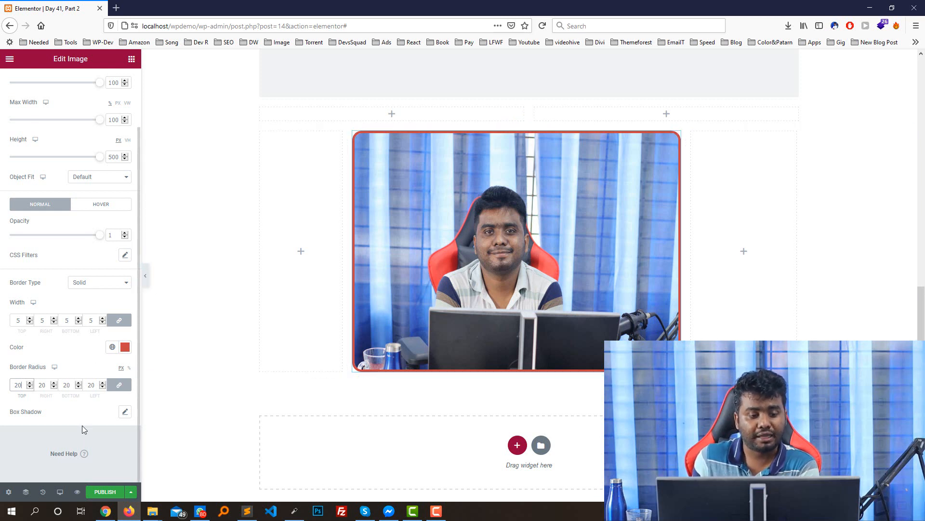
Step: Give the photo a box shadow with horizontal offset 42, vertical offset -20, blur 35 and spread -9
click(124, 411)
scroll(99, 409, down, 2)
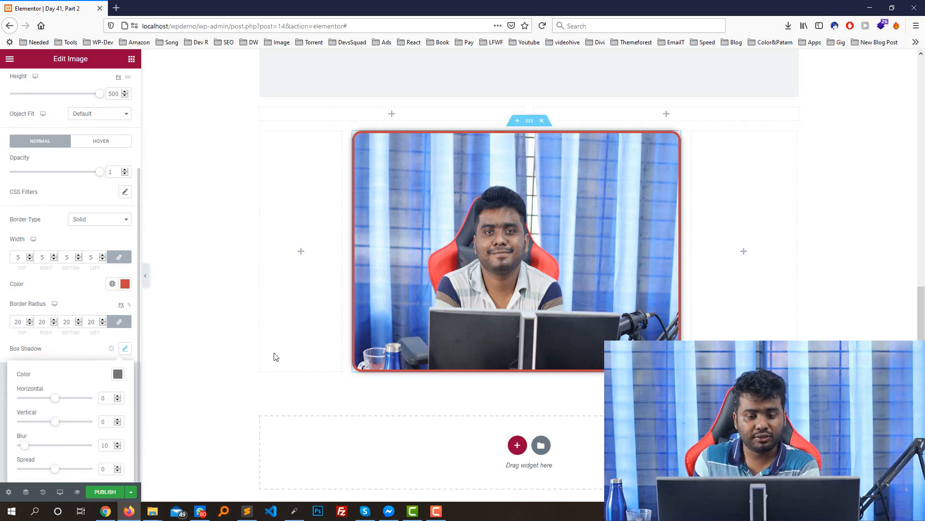
scroll(275, 357, down, 2)
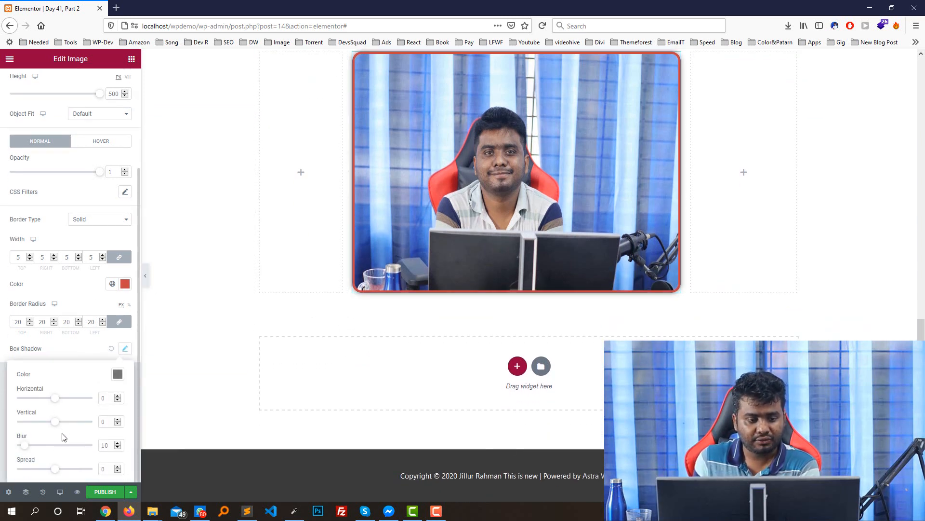
key(ctrl+minus)
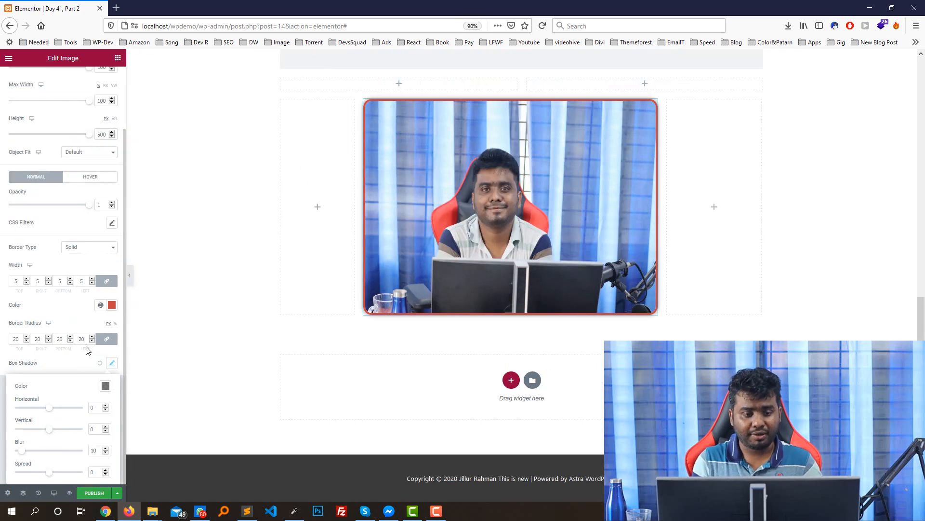
key(ctrl+0)
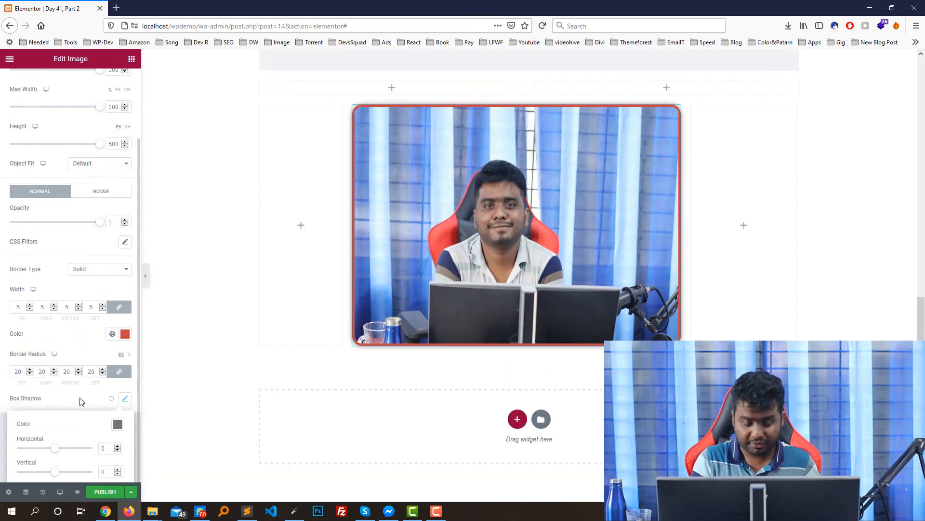
scroll(73, 413, down, 2)
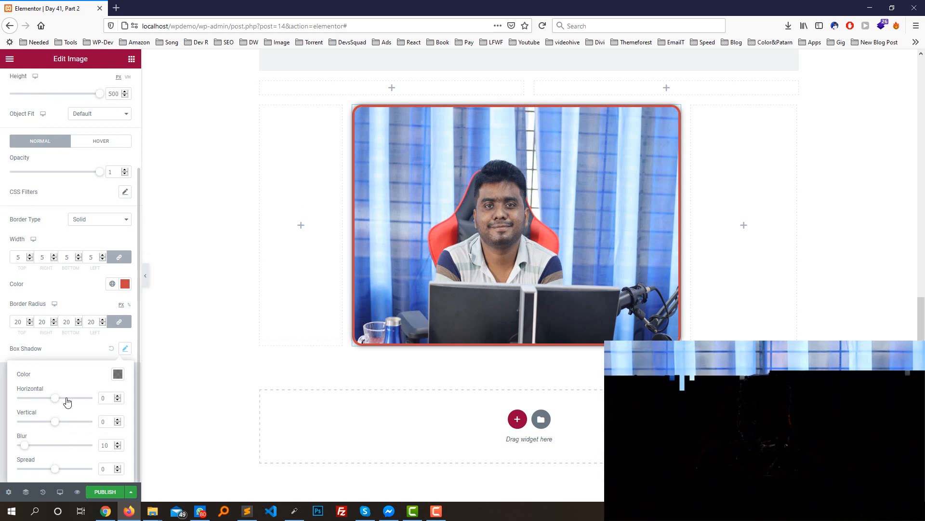
drag(61, 399, 52, 475)
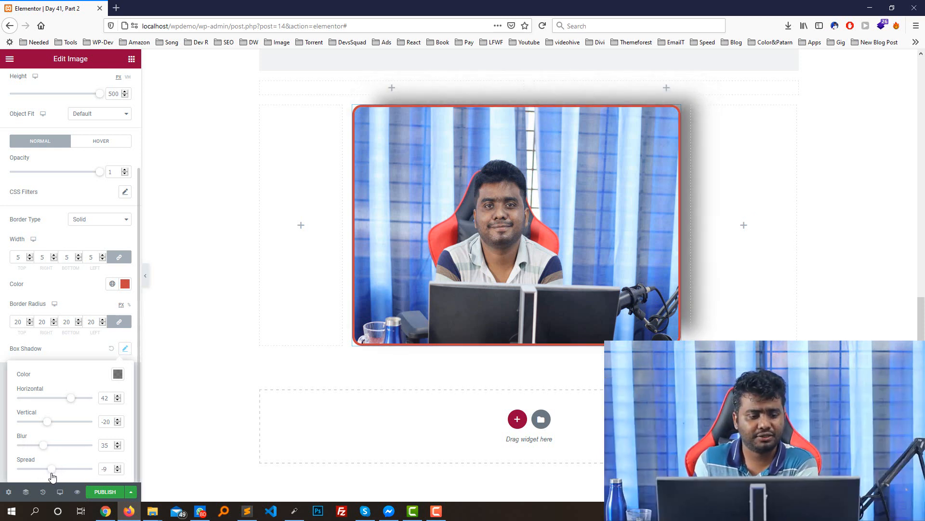
Step: Reset the photo's box shadow to default, turn it on again to compare, and reset it once more
click(112, 350)
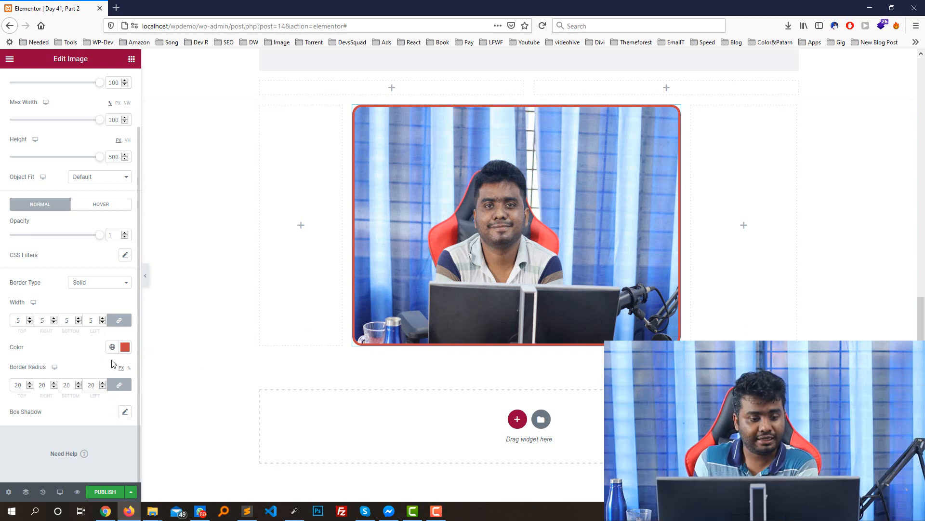
click(124, 412)
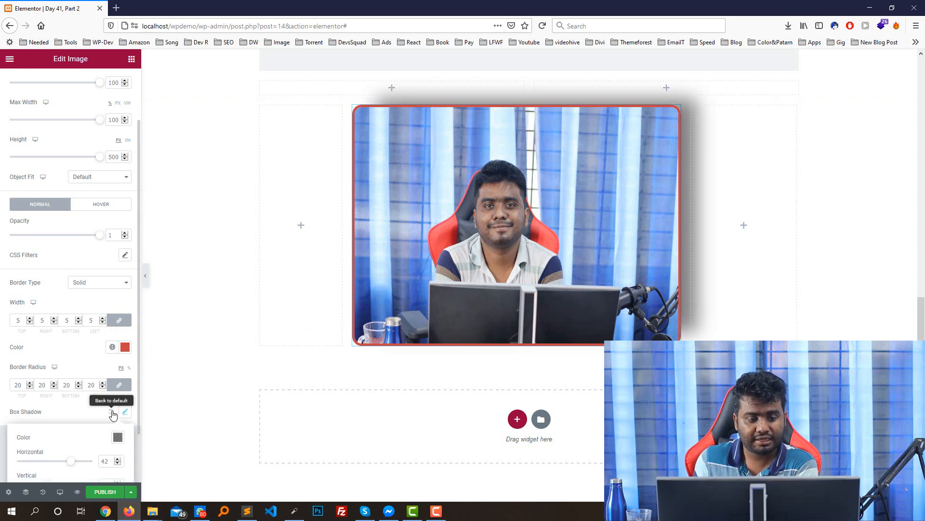
click(111, 412)
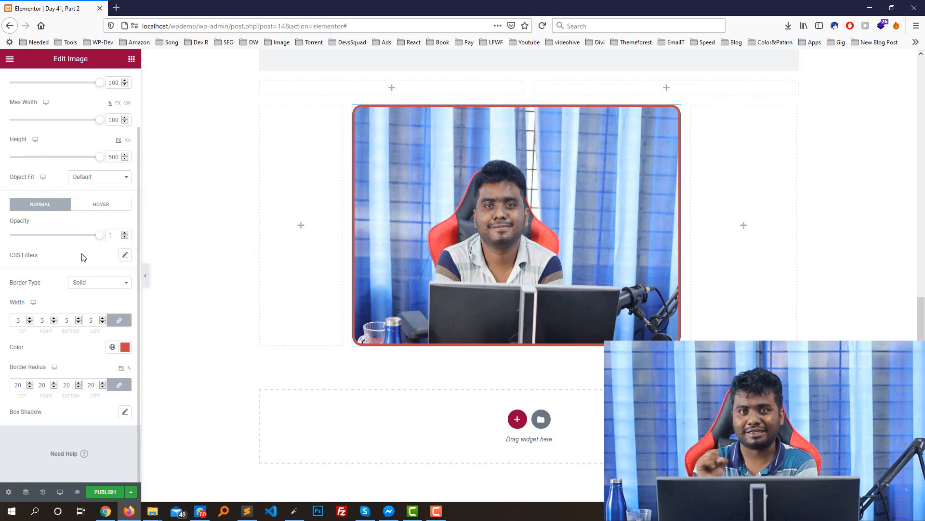
Step: Set the photo's hover animation to Buzz Out in its hover-state styling
click(105, 210)
scroll(67, 258, down, 1)
scroll(86, 246, down, 1)
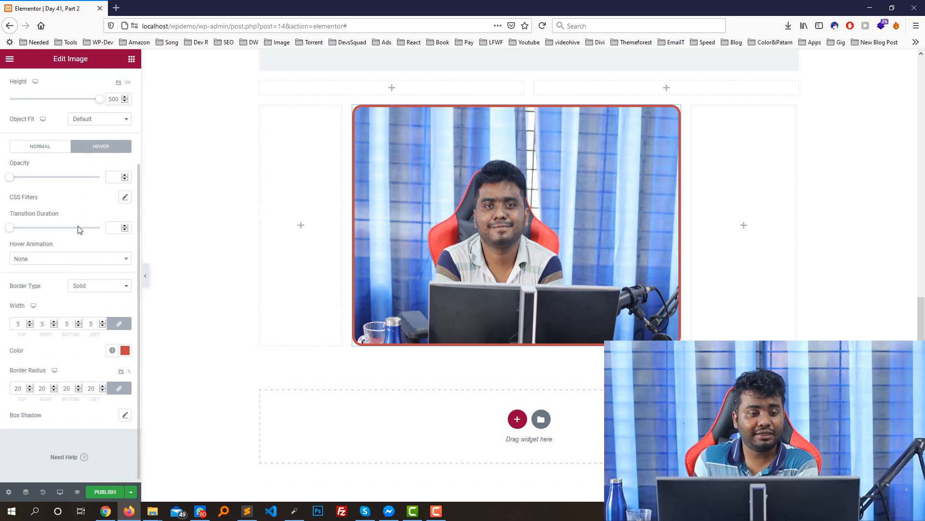
click(41, 261)
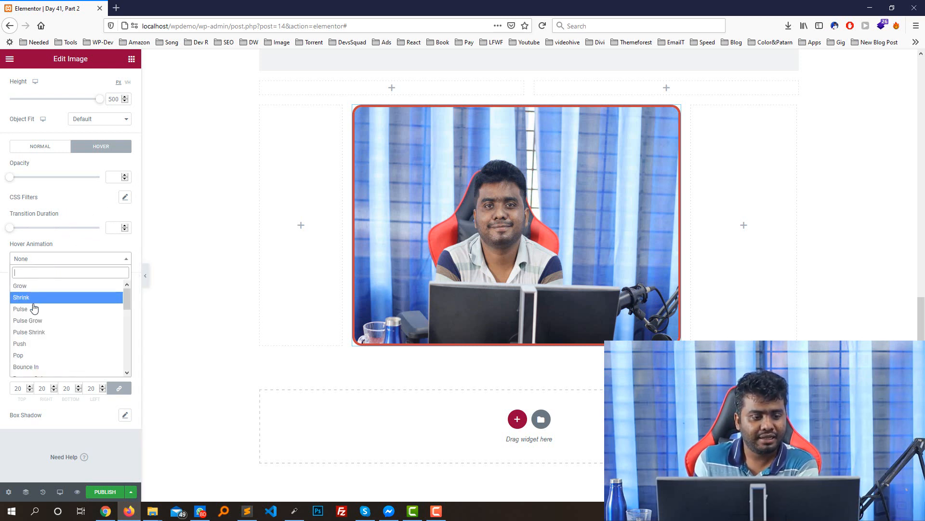
scroll(45, 369, down, 5)
scroll(45, 370, down, 4)
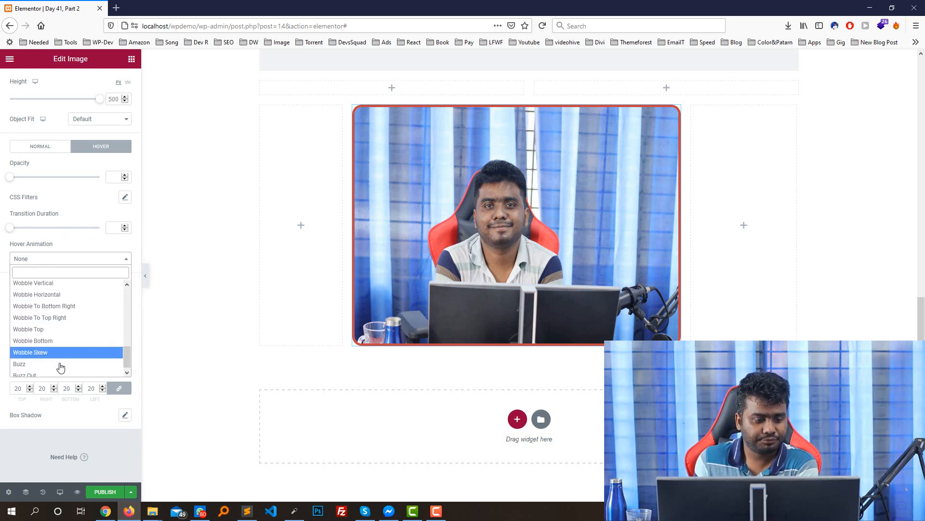
click(33, 372)
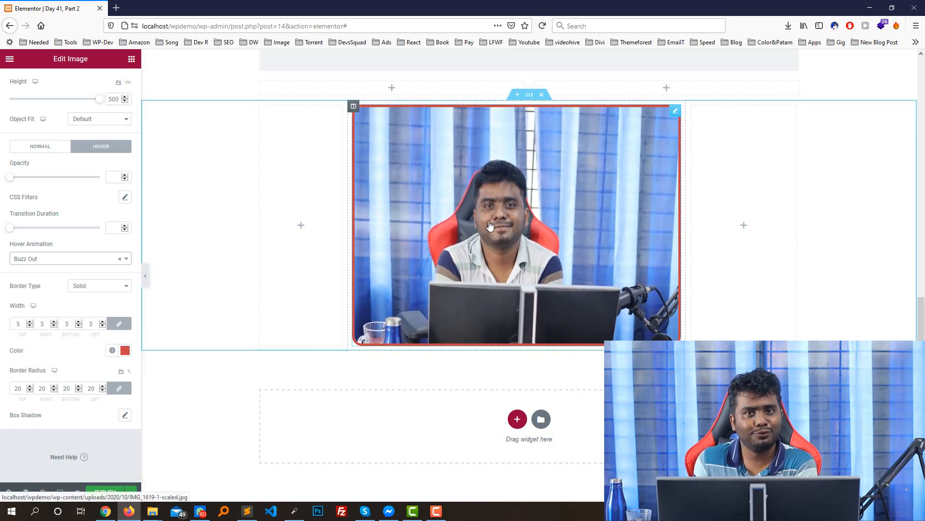
Step: Try the Pop and Pulse Shrink hover animations on the photo
click(35, 261)
scroll(41, 302, up, 10)
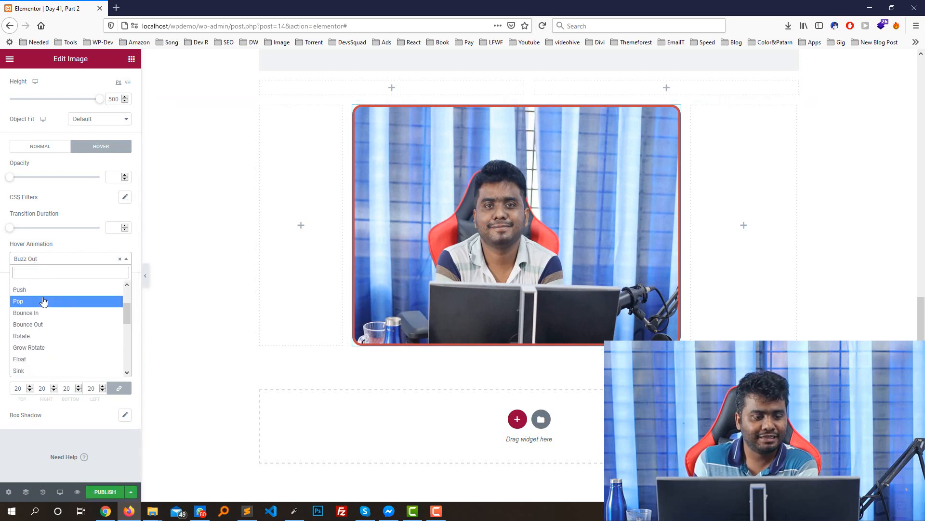
click(42, 301)
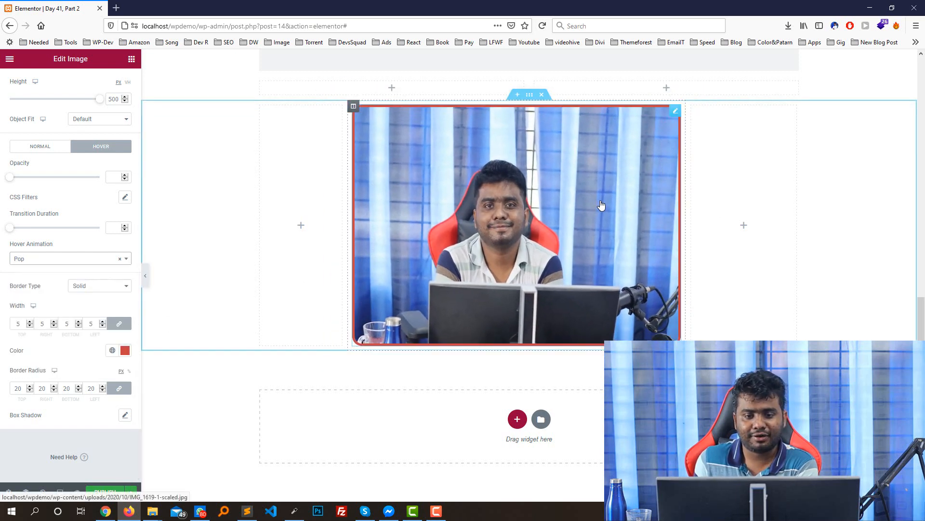
click(54, 260)
scroll(43, 295, down, 1)
click(43, 296)
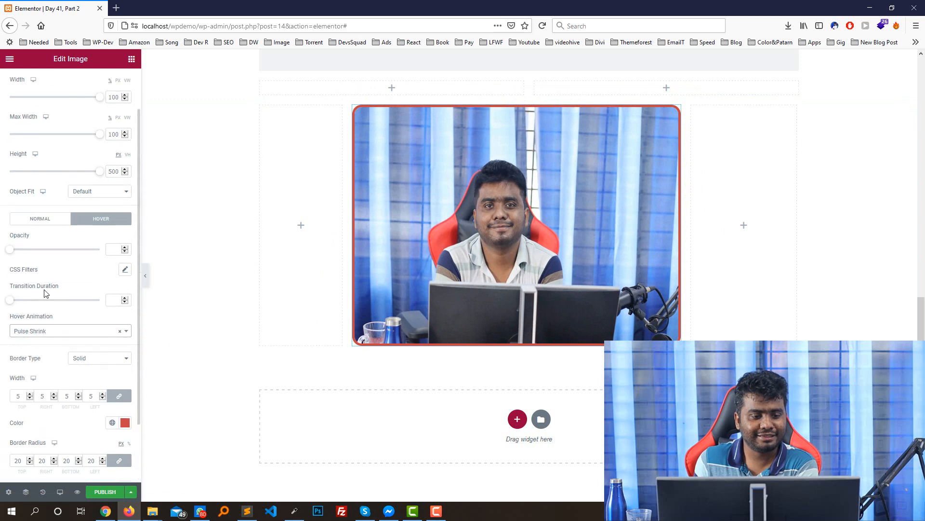
scroll(231, 274, down, 1)
scroll(66, 313, down, 1)
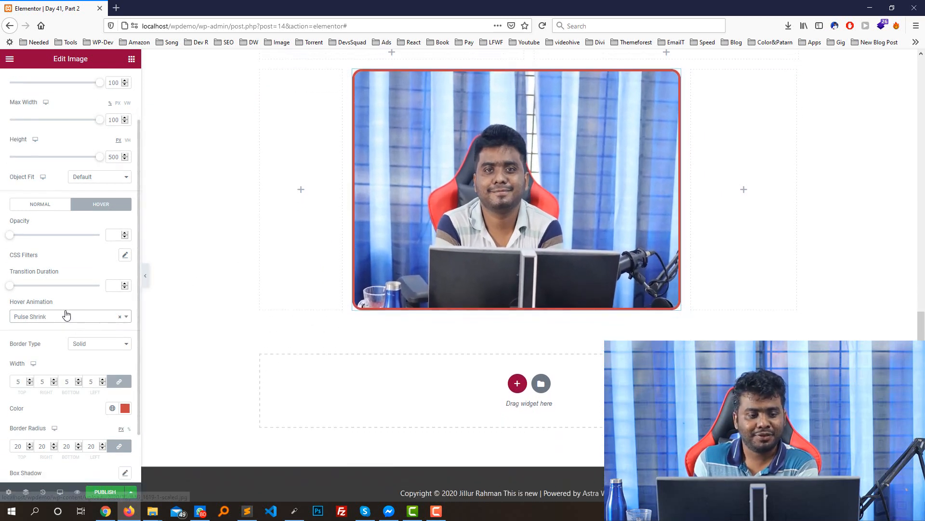
Step: Set the photo's hover animation to Grow and preview it on the canvas
click(48, 288)
scroll(50, 352, down, 6)
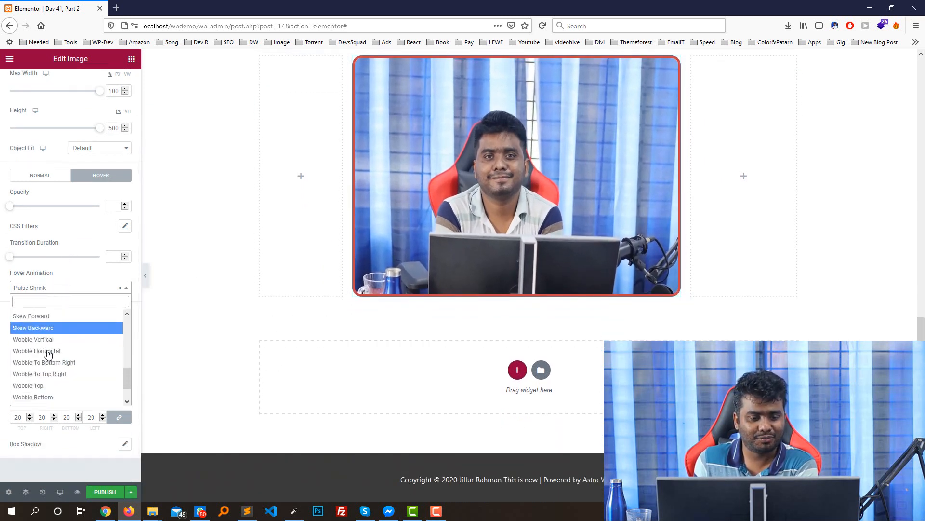
scroll(49, 355, up, 7)
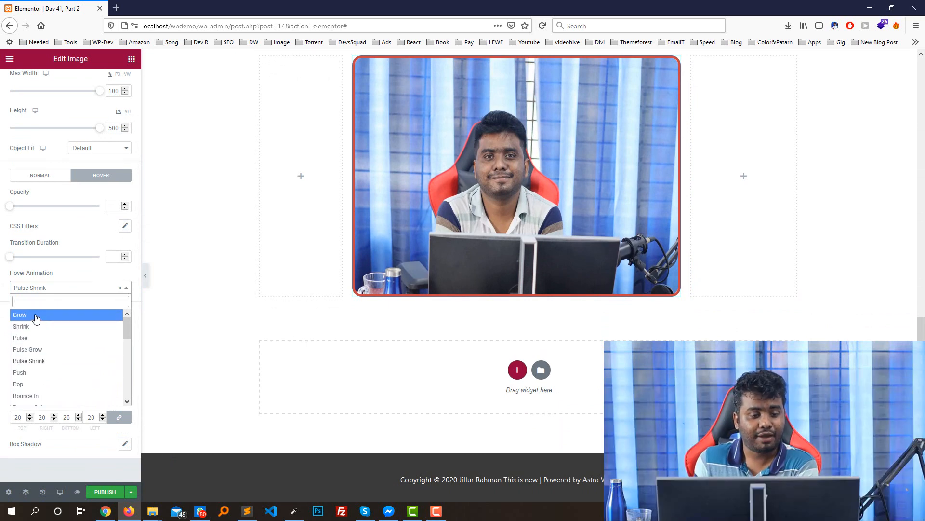
click(43, 330)
scroll(670, 217, up, 3)
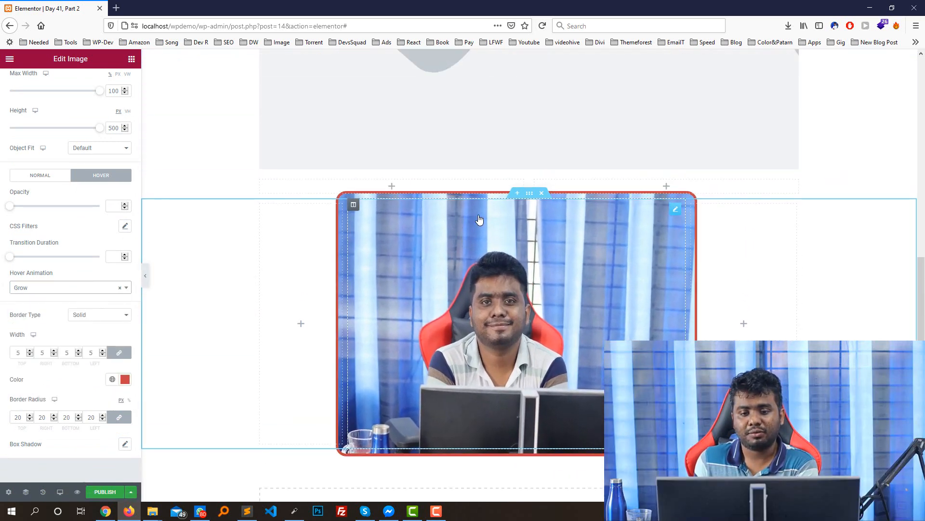
scroll(479, 222, down, 2)
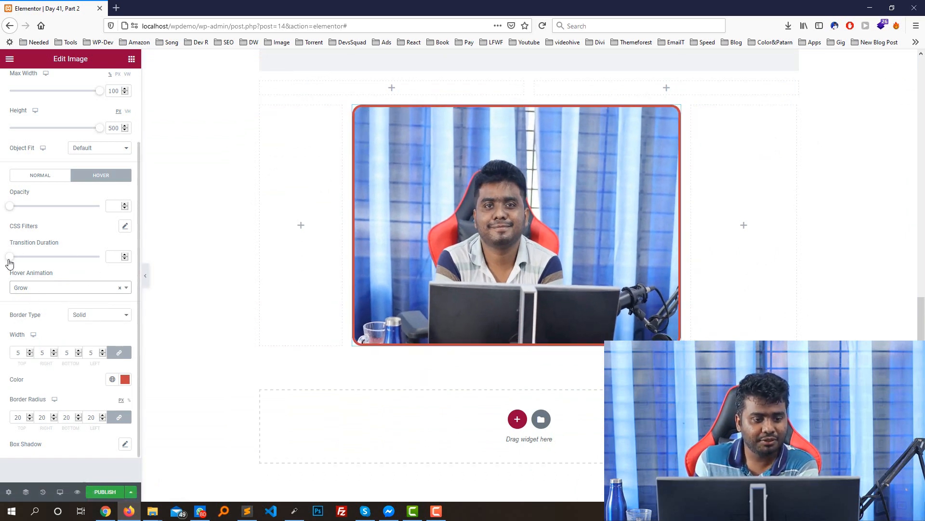
Step: Try a hover transition duration of 0.4 on the photo and raise it to 0.8
drag(9, 263, 21, 264)
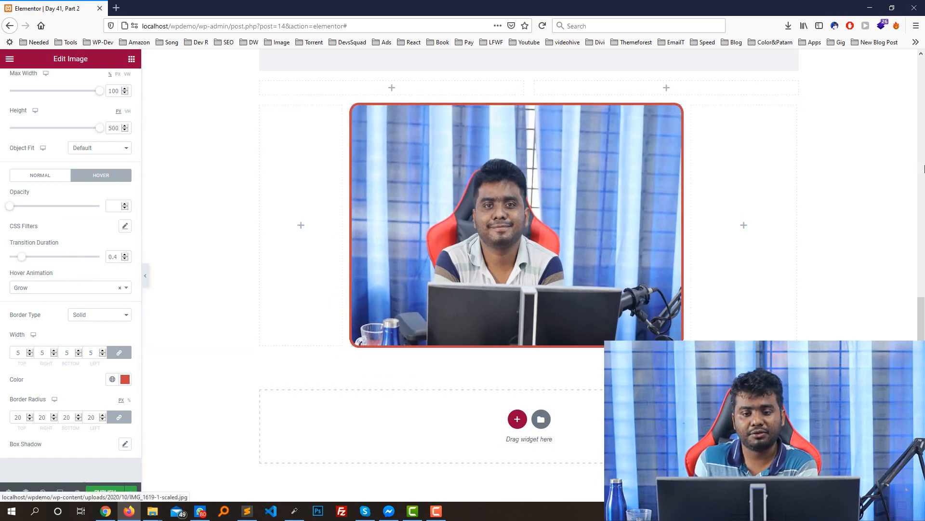
drag(21, 261, 33, 260)
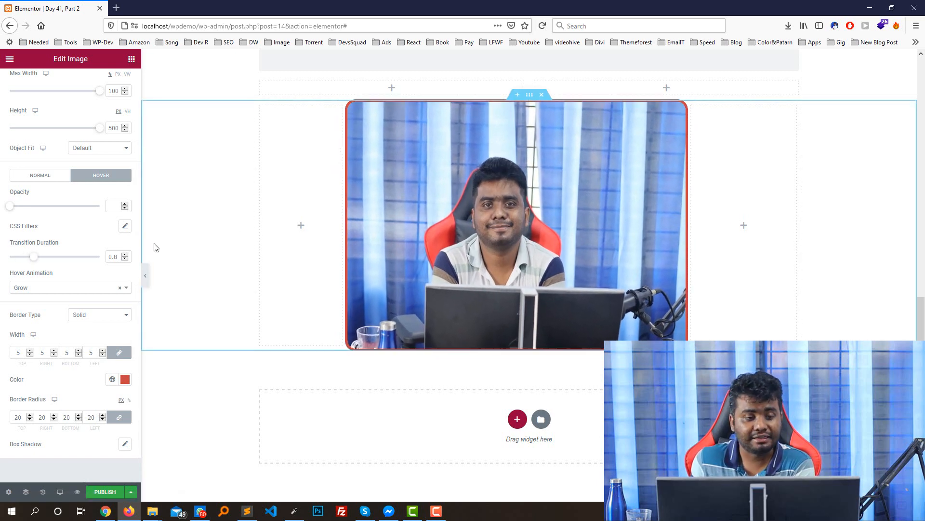
scroll(70, 313, down, 1)
scroll(71, 314, down, 1)
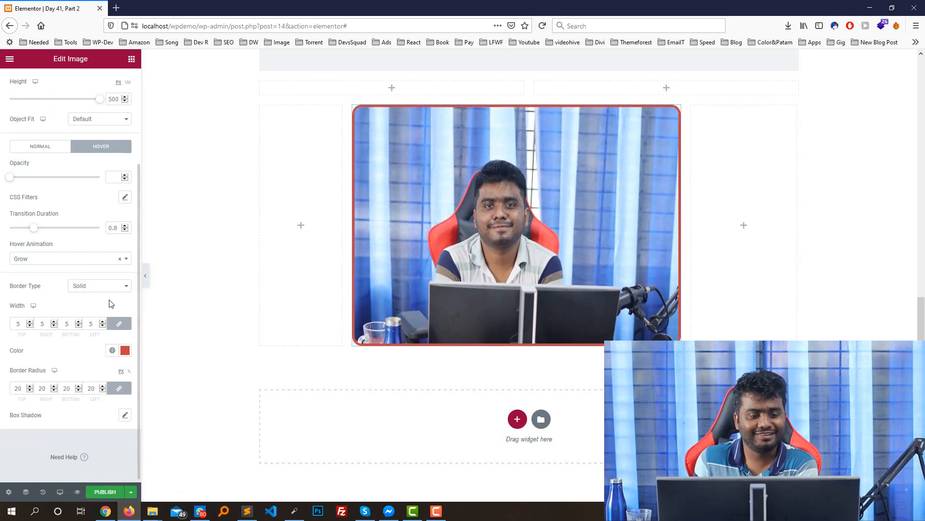
scroll(60, 328, down, 1)
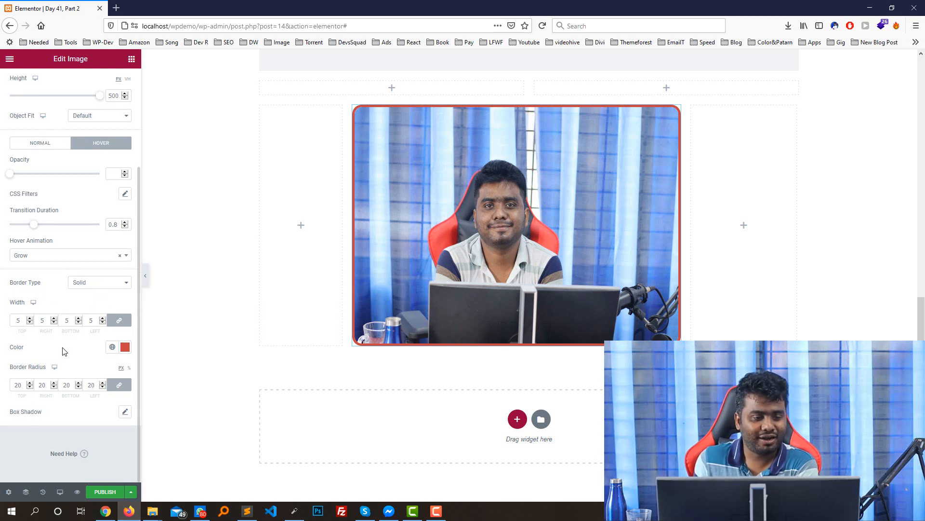
scroll(72, 367, up, 4)
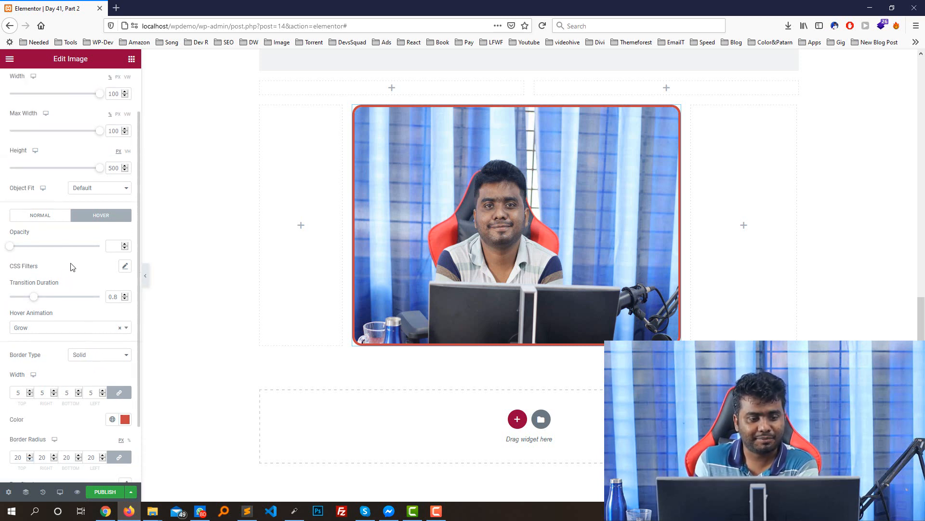
Step: Try saturation values of 42 and 0 in the photo's hover-state CSS filters, and reset those filters
scroll(67, 257, down, 1)
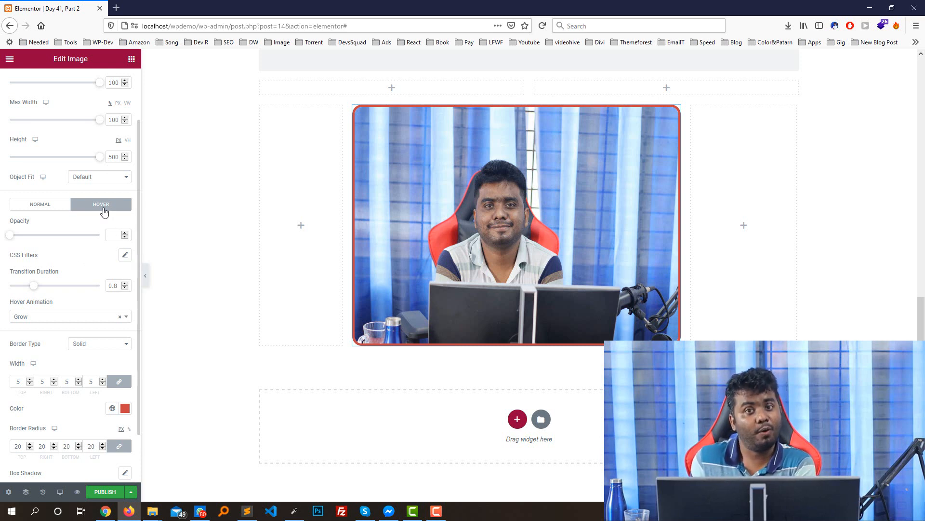
click(125, 255)
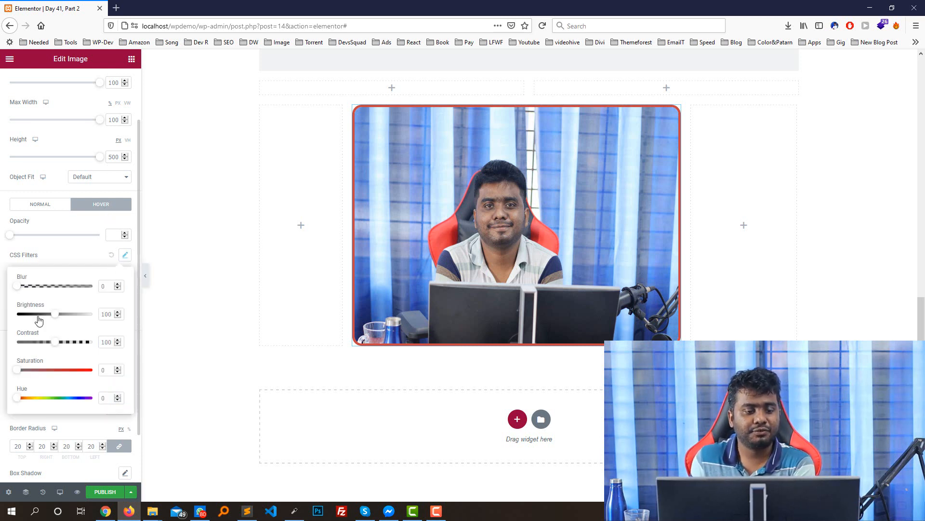
mouse_move(21, 373)
mouse_down()
mouse_move(67, 374)
mouse_move(33, 374)
mouse_up()
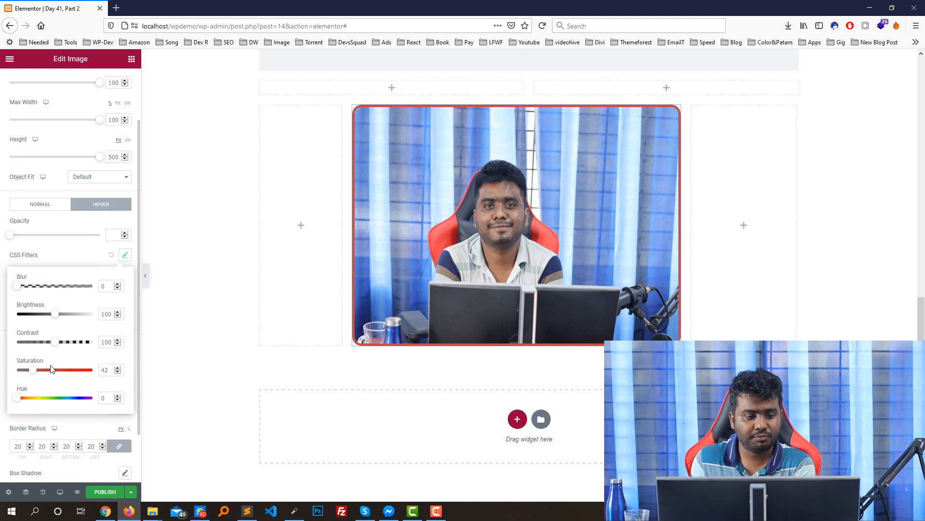
click(88, 241)
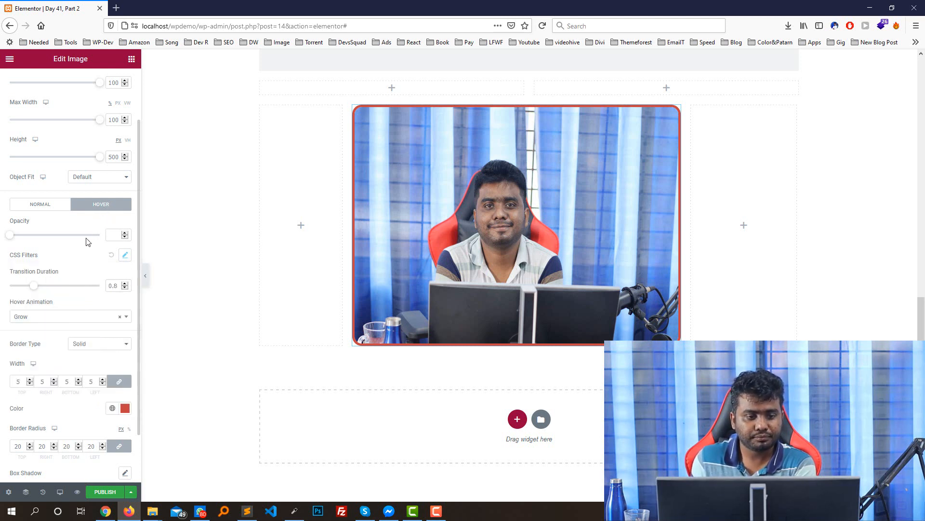
click(126, 255)
drag(33, 374, 21, 374)
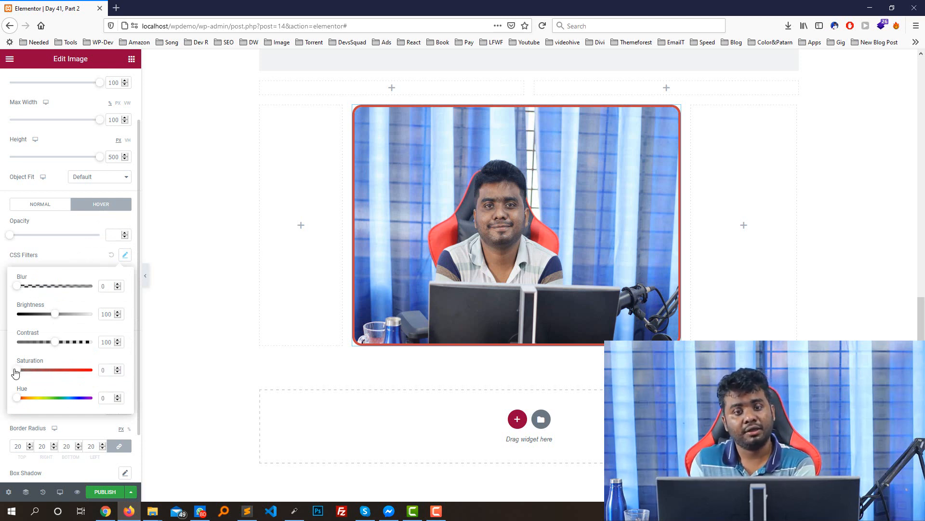
mouse_move(19, 373)
mouse_down()
mouse_move(56, 377)
mouse_move(9, 369)
mouse_up()
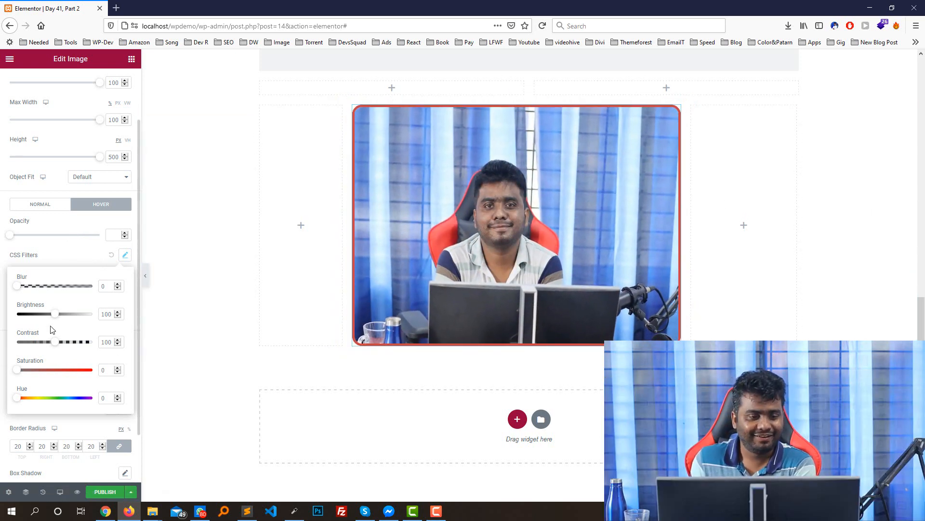
click(110, 255)
Step: Try a saturation of 101 in the photo's normal-state CSS filters, and reset those filters
click(52, 209)
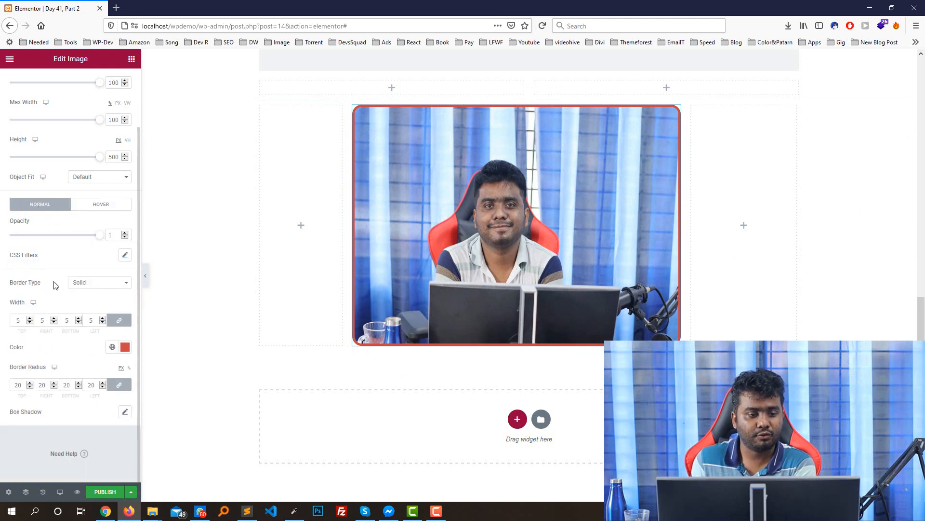
click(125, 255)
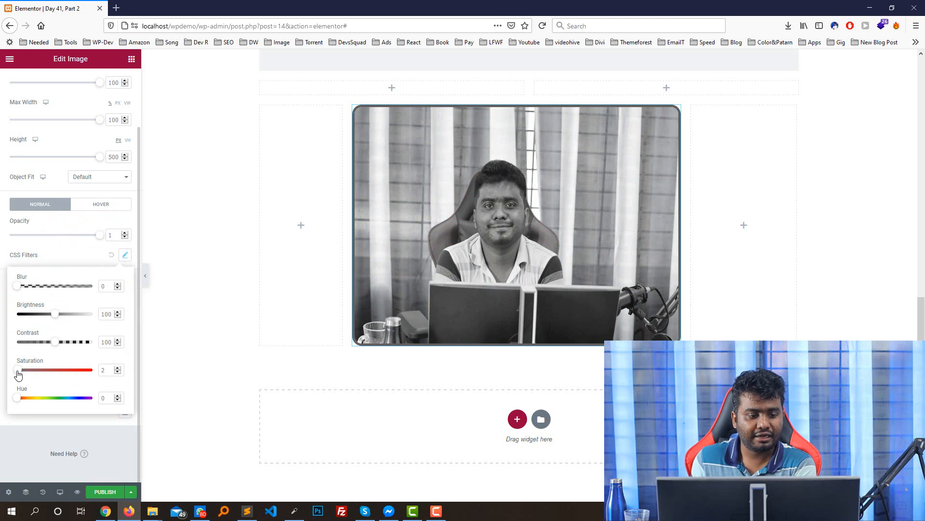
drag(18, 375, 60, 375)
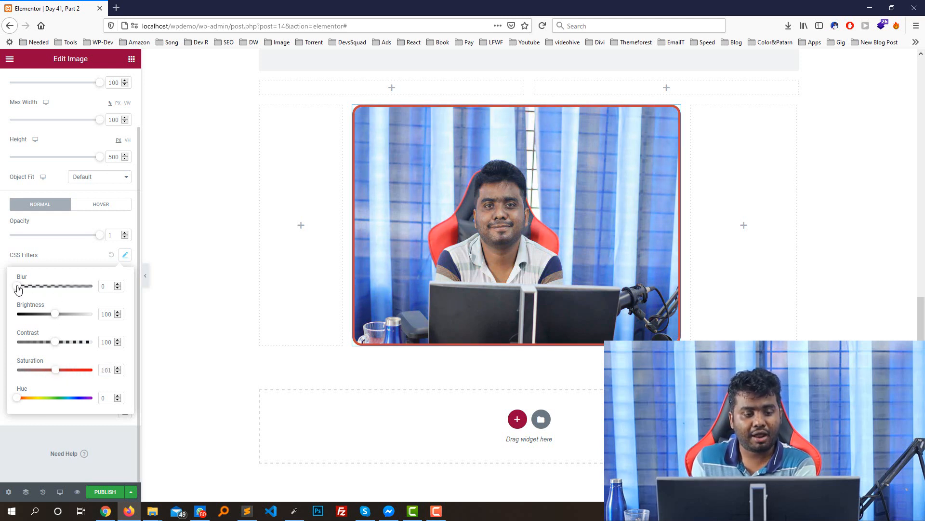
mouse_move(18, 288)
mouse_down()
mouse_move(48, 296)
mouse_move(17, 289)
mouse_up()
click(106, 211)
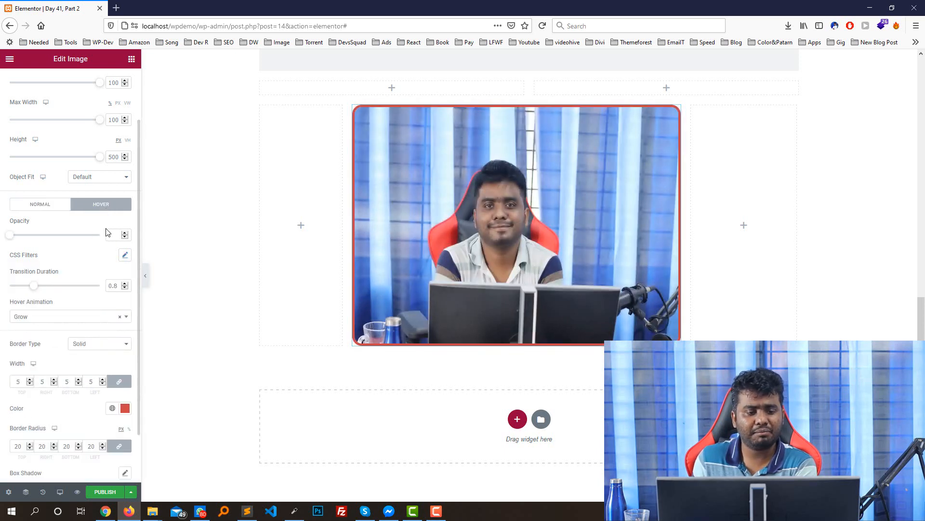
click(43, 207)
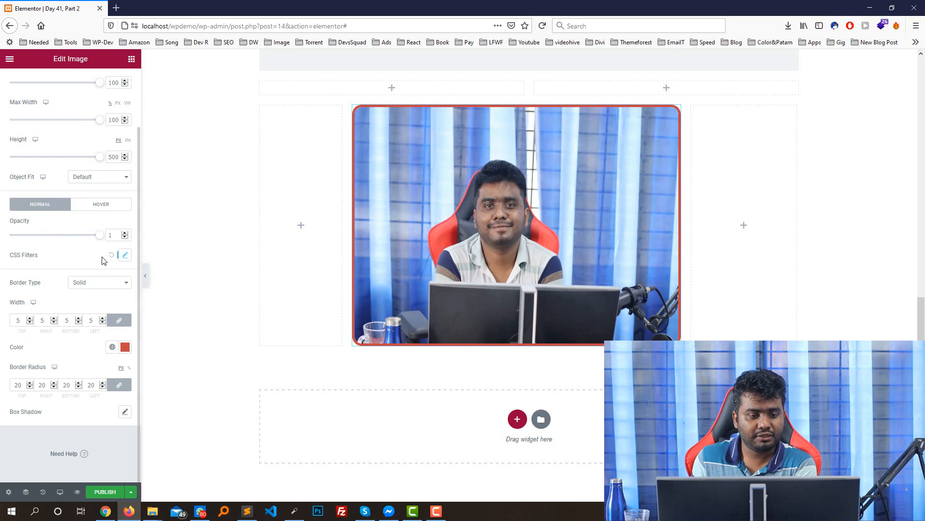
click(111, 255)
Step: Set the photo's hover-state CSS filters to blur 3.5 and saturation 99
click(108, 209)
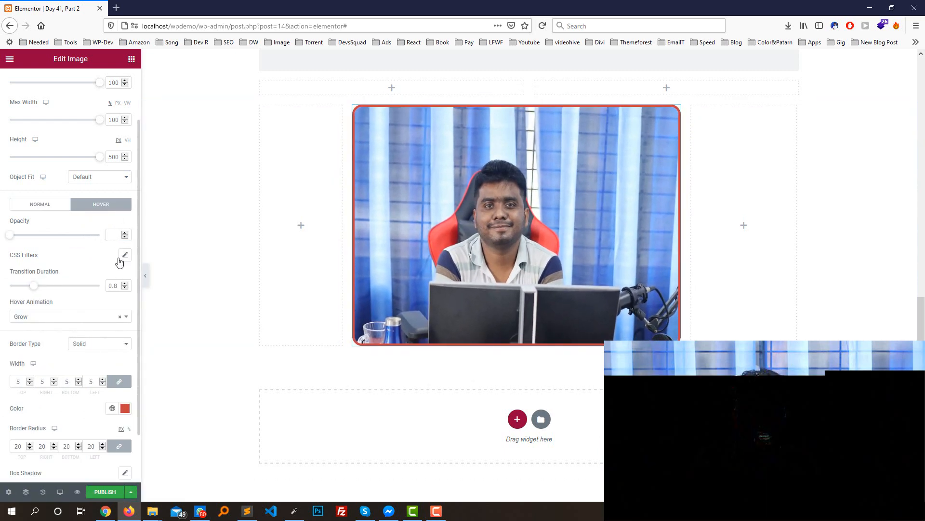
click(123, 255)
drag(20, 288, 25, 289)
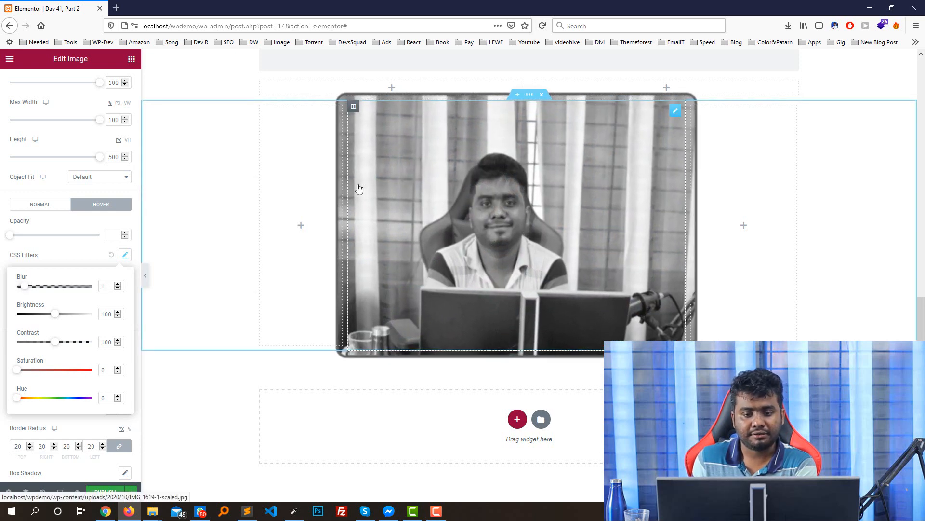
drag(17, 369, 55, 373)
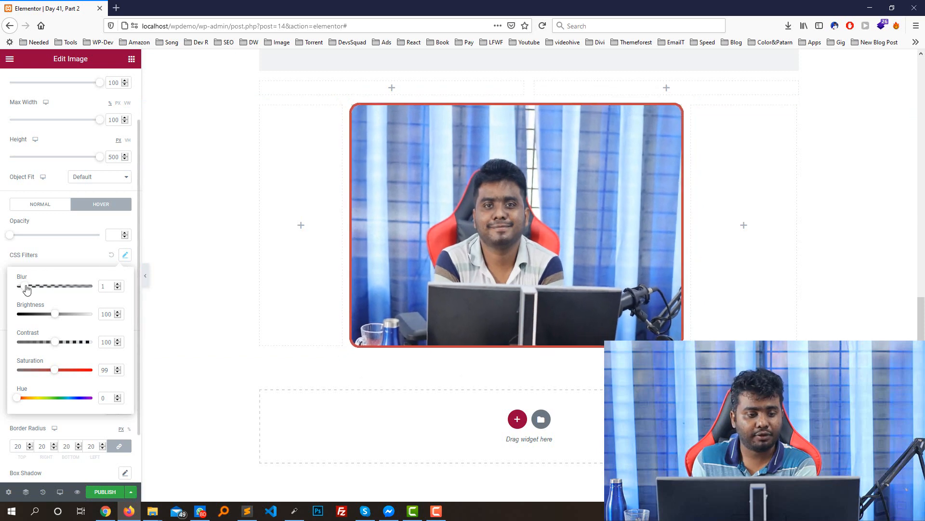
drag(26, 289, 43, 289)
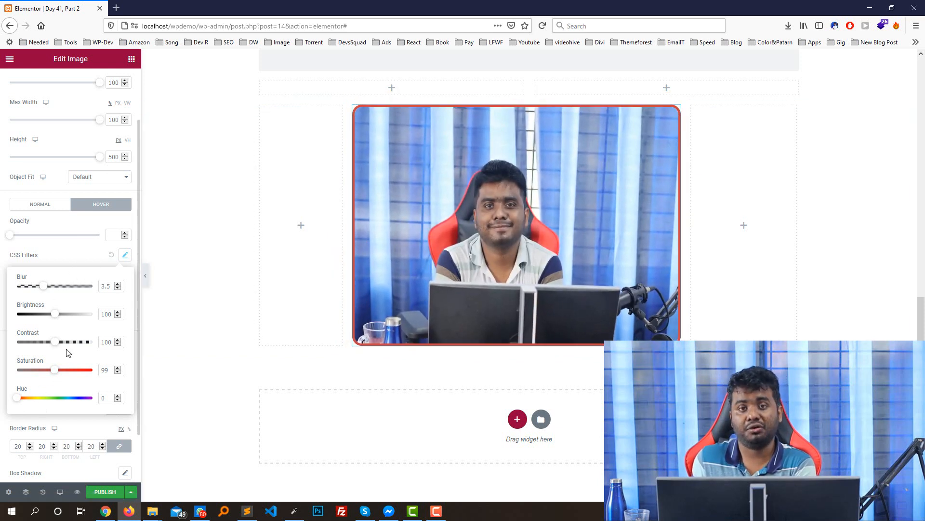
click(79, 257)
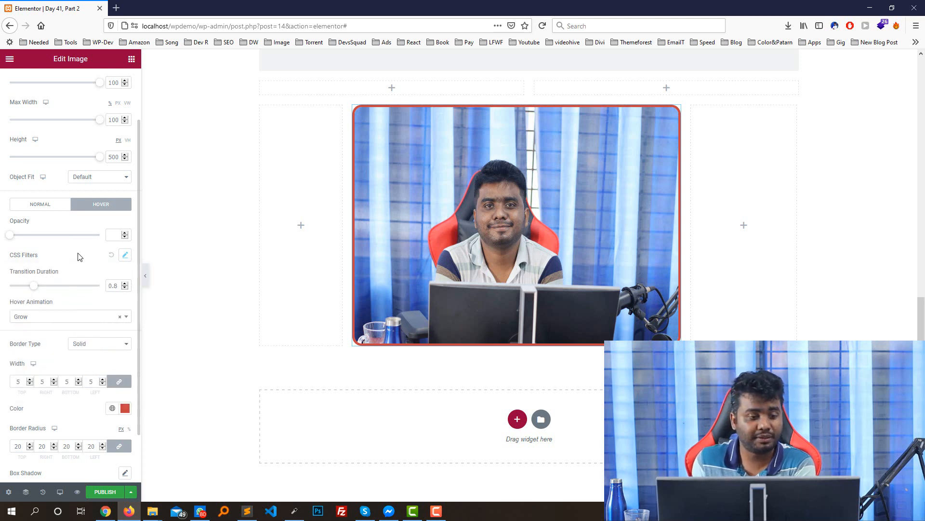
Step: Review the photo's remaining style options and open the image widget's advanced settings
scroll(84, 267, down, 2)
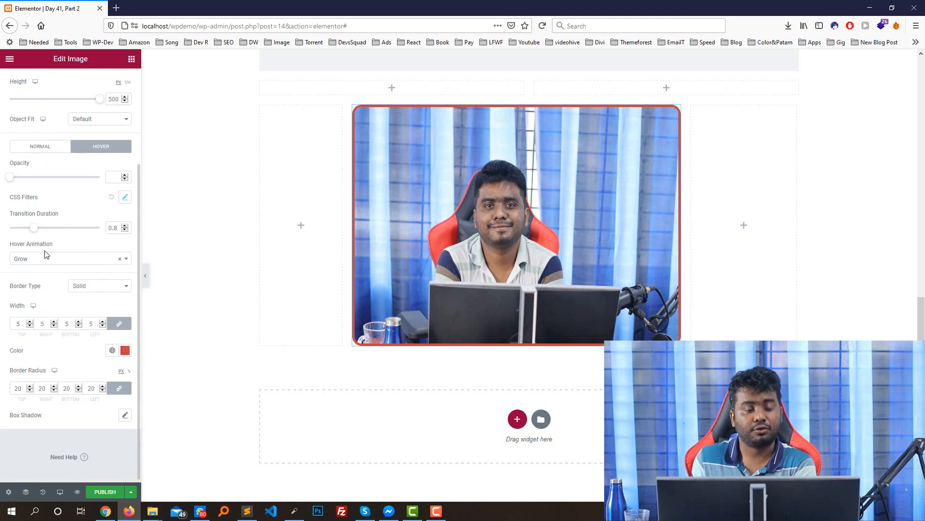
scroll(102, 286, down, 1)
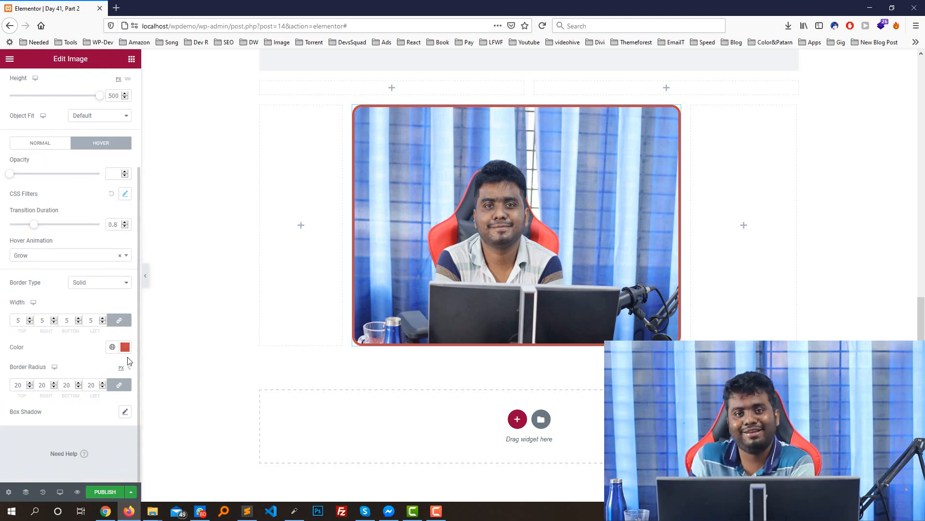
scroll(129, 360, up, 5)
click(117, 89)
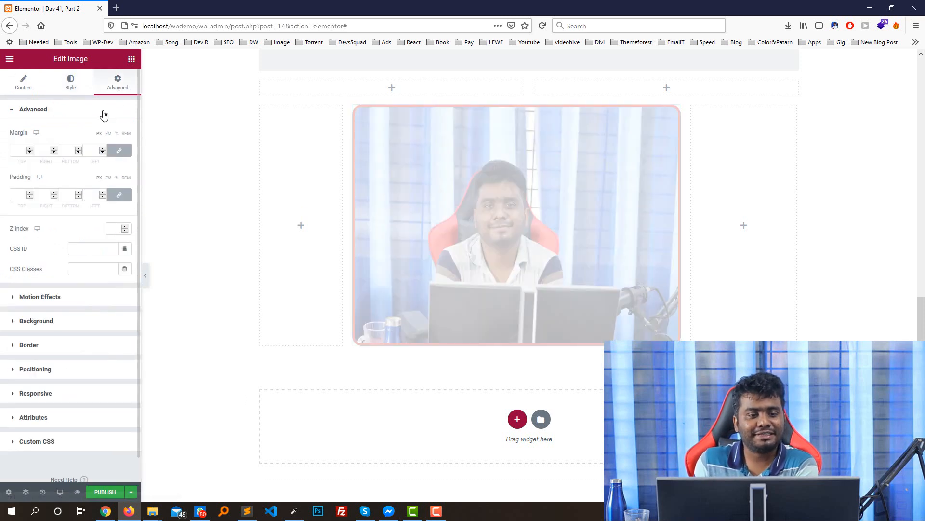